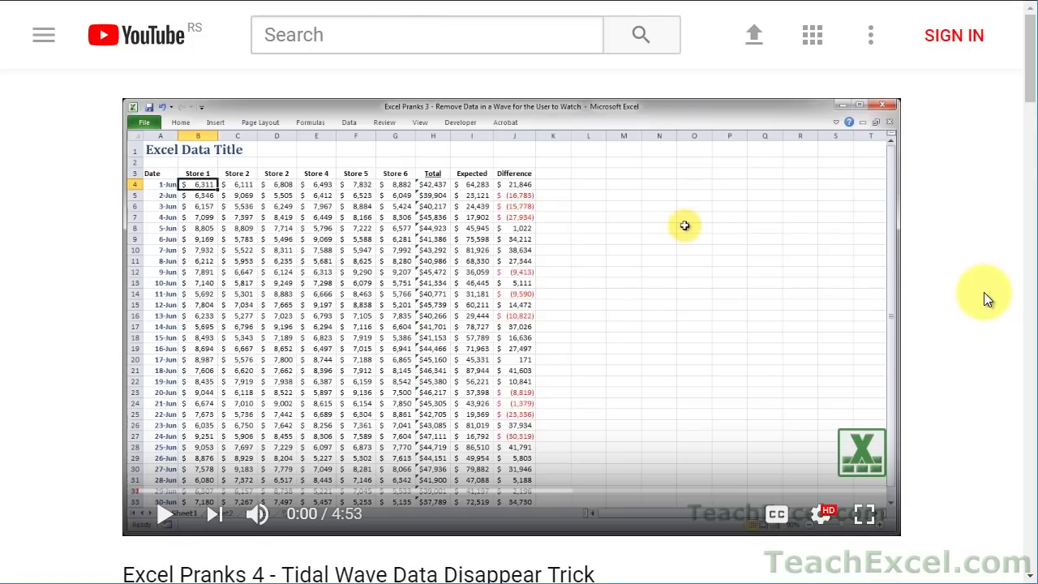
# Step: Like the video, subscribe to the TeachExcel channel, and turn on all notifications
pyautogui.scroll(-5, 987, 297)
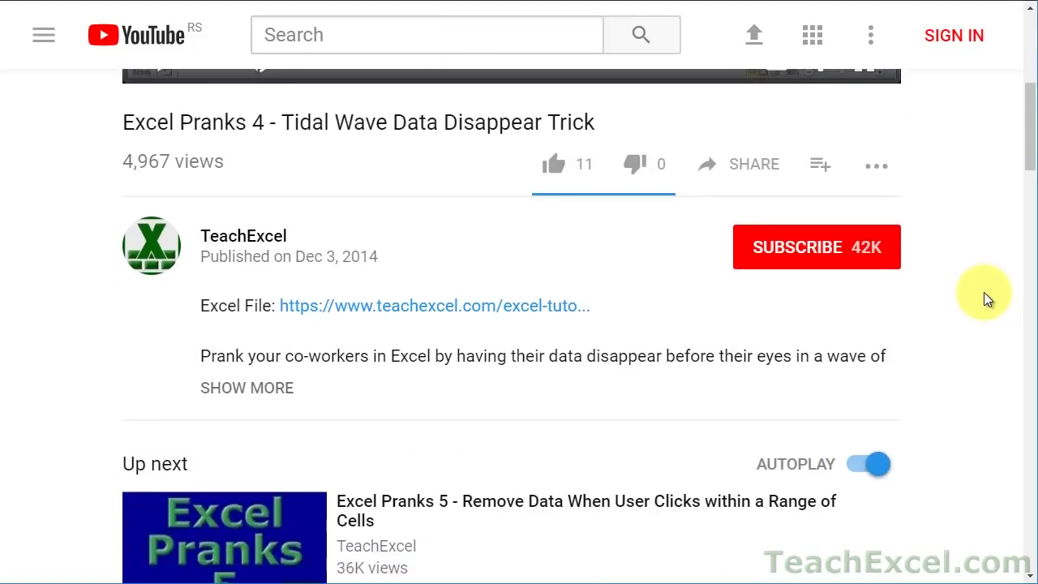
pyautogui.click(371, 316)
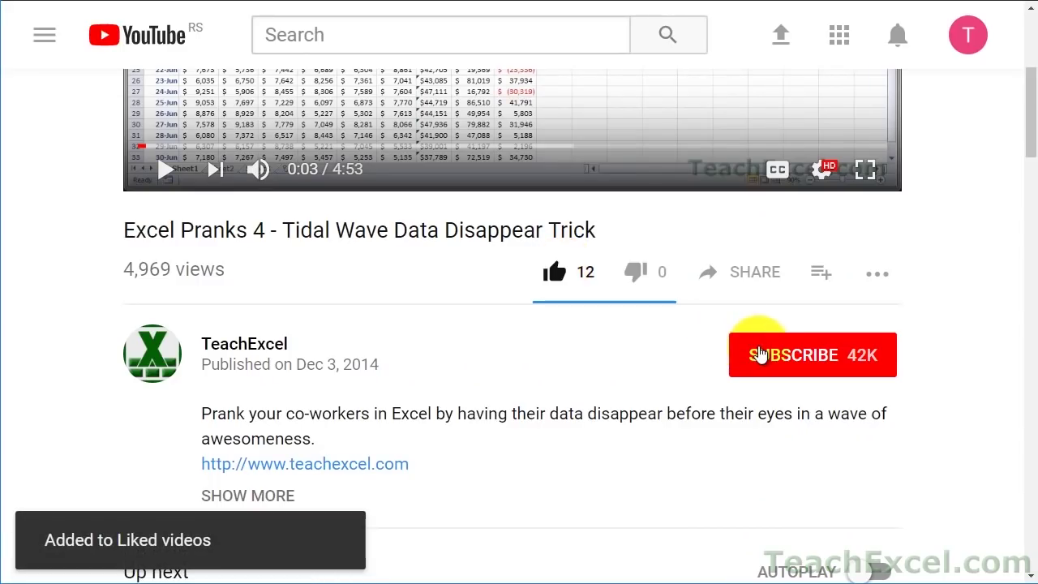
pyautogui.click(746, 352)
pyautogui.click(880, 361)
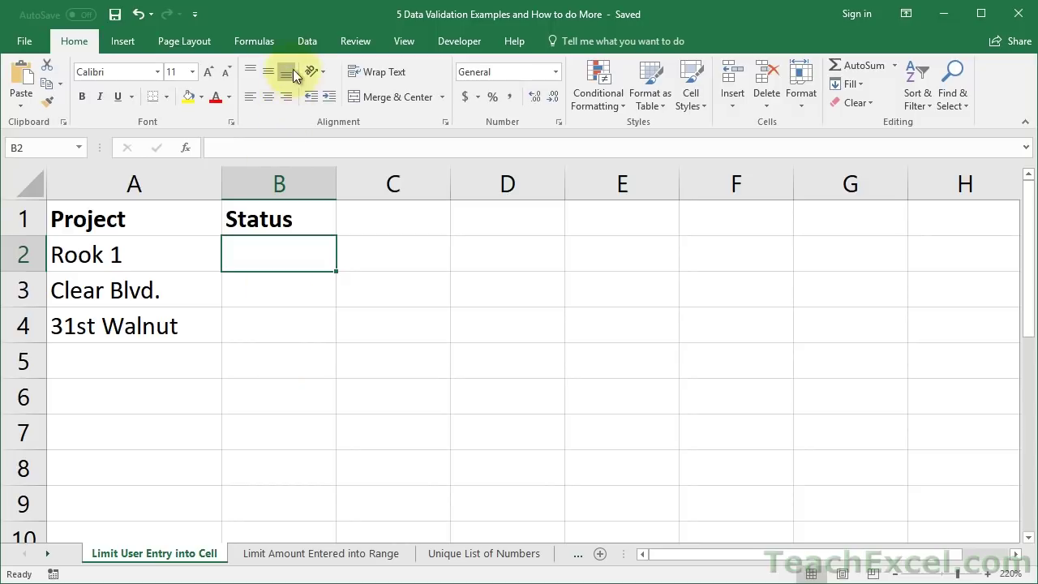
pyautogui.click(309, 41)
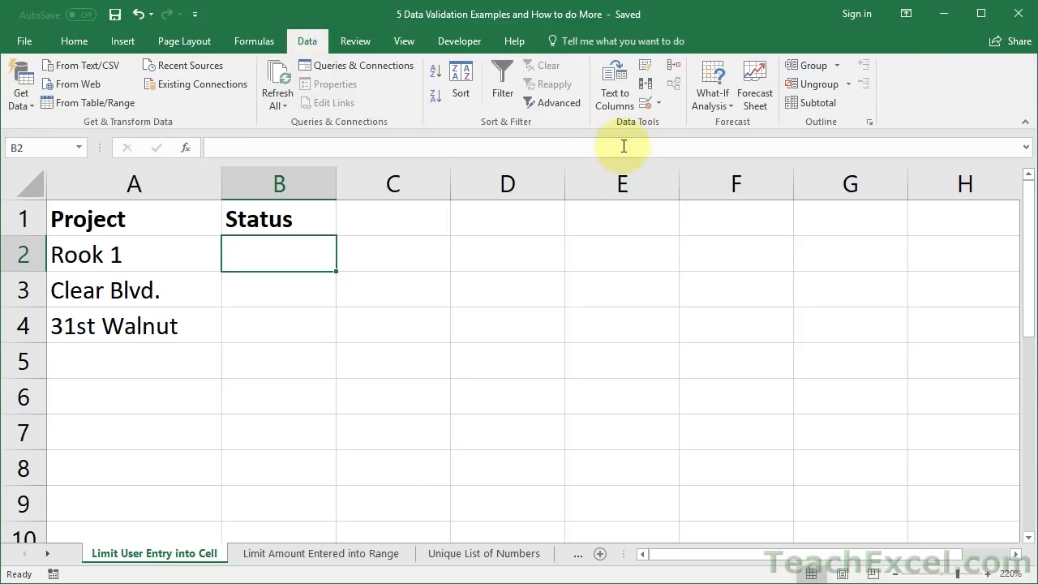
pyautogui.click(643, 102)
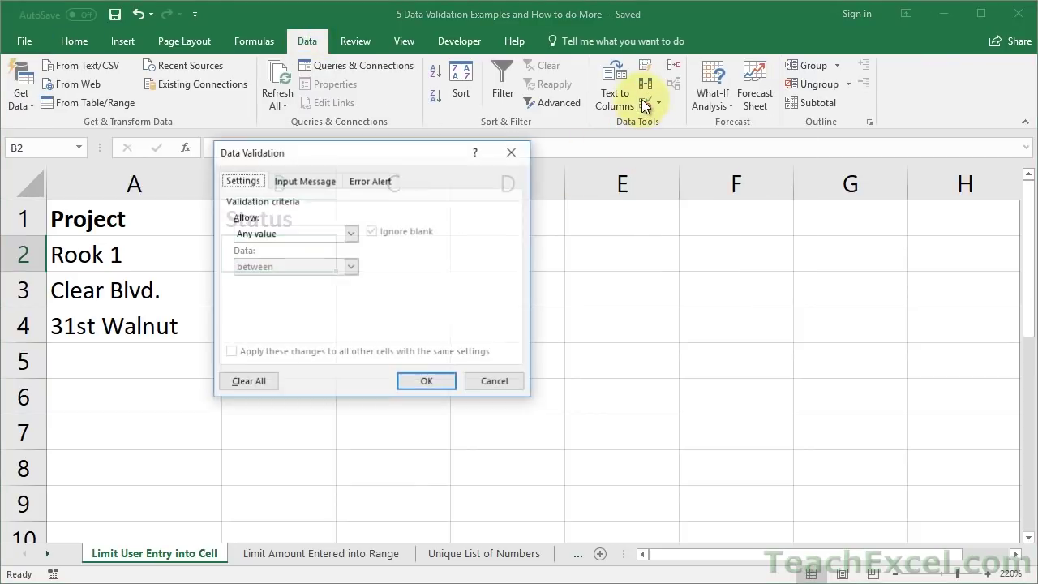
pyautogui.click(503, 156)
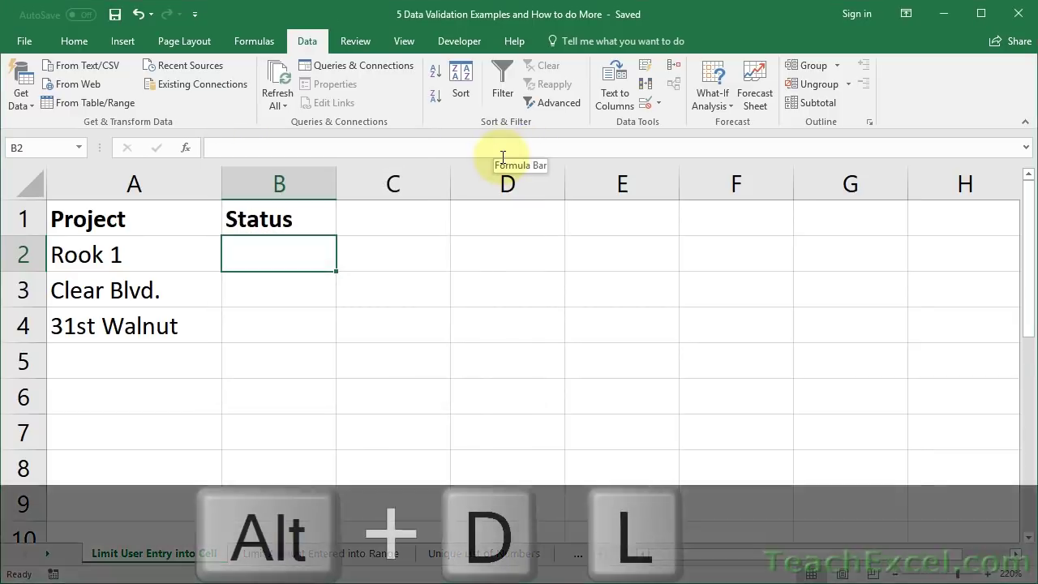
pyautogui.press('alt')
pyautogui.press('d')
pyautogui.press('l')
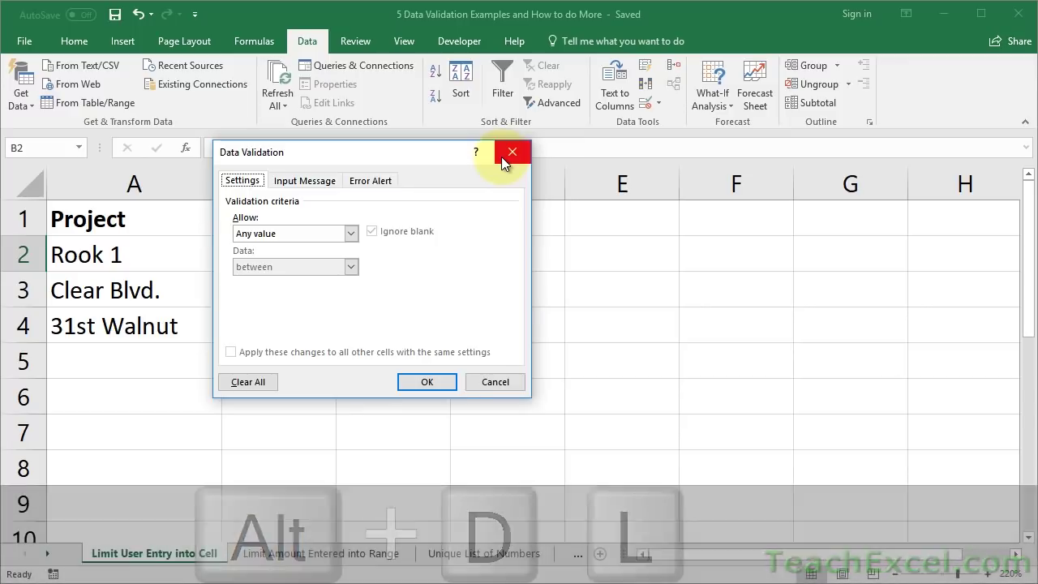
pyautogui.click(501, 157)
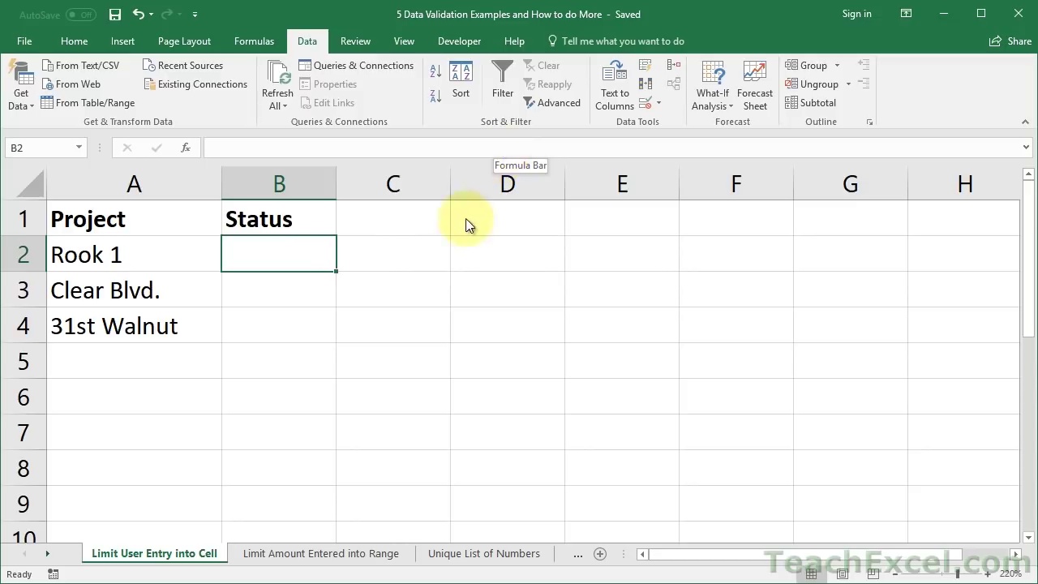
pyautogui.click(166, 241)
# Step: Select the Status cells B2:B4
pyautogui.press('Down')
pyautogui.press('Down')
pyautogui.press('Up')
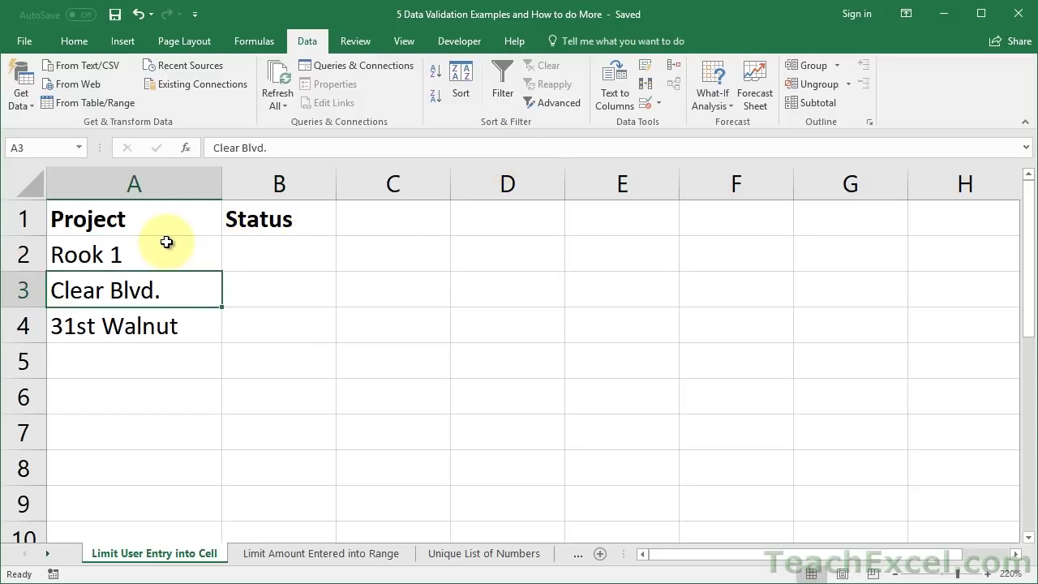
pyautogui.press('Up')
pyautogui.press('Right')
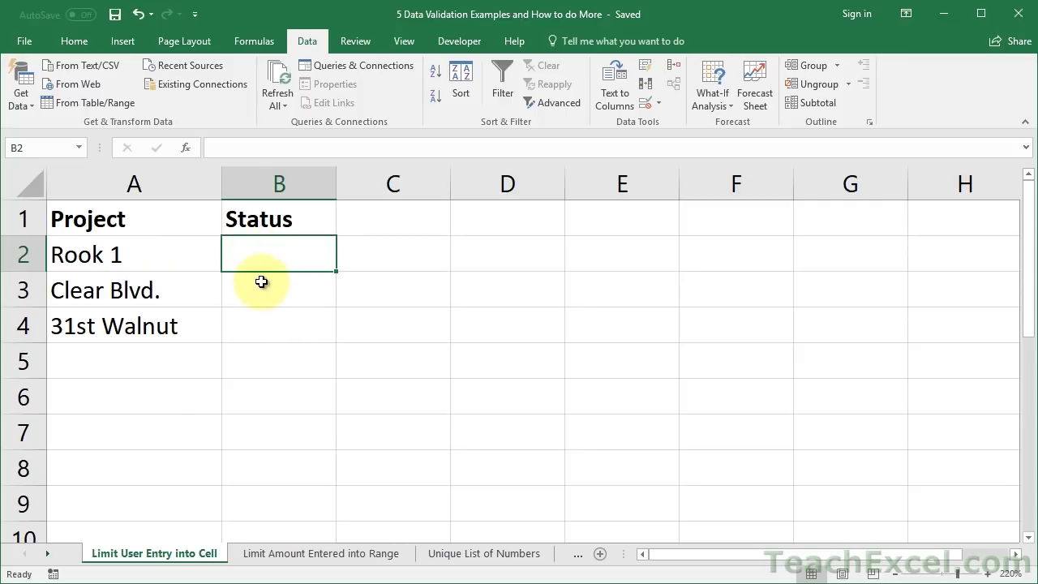
pyautogui.moveTo(255, 249); pyautogui.dragTo(254, 320)
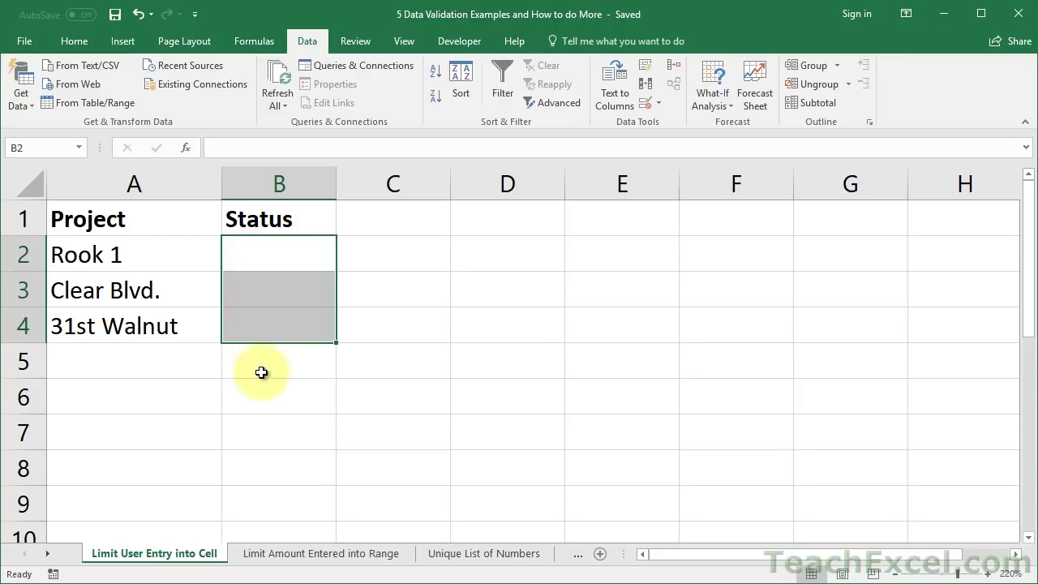
# Step: In Data Validation, allow a List with source in-progress,completed
pyautogui.hotkey('alt', 'd')
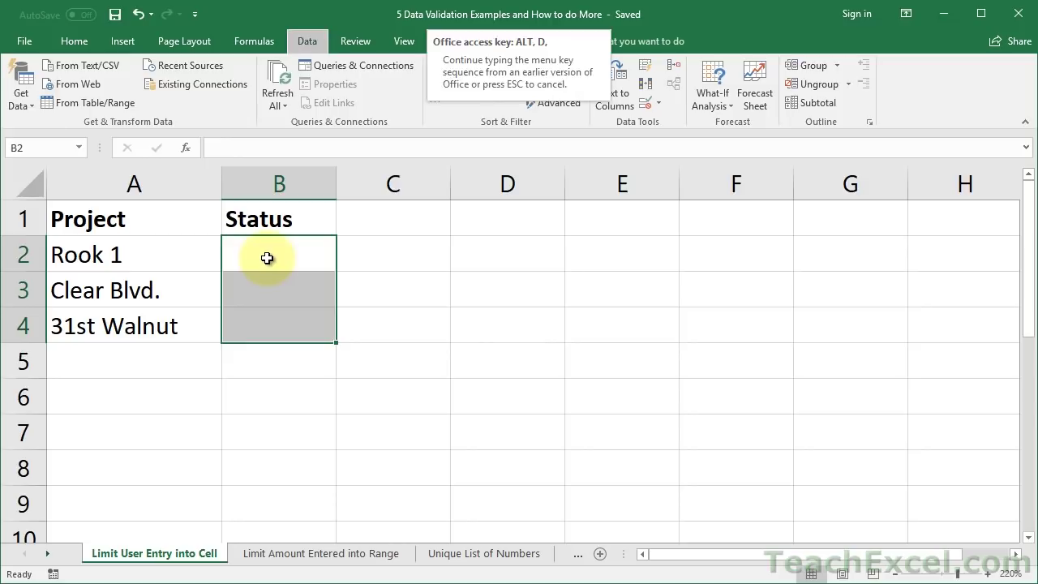
pyautogui.press('l')
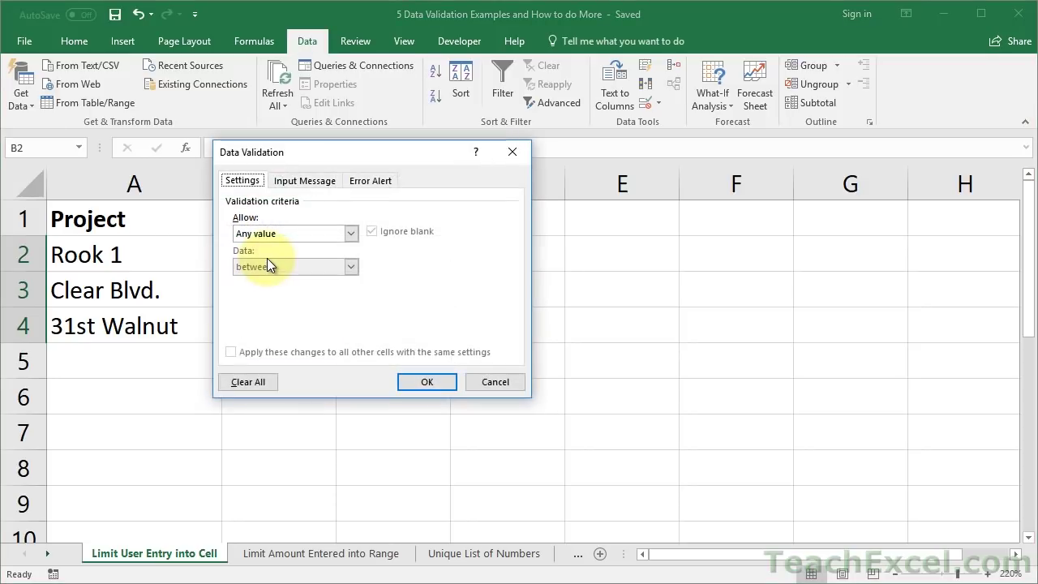
pyautogui.click(350, 233)
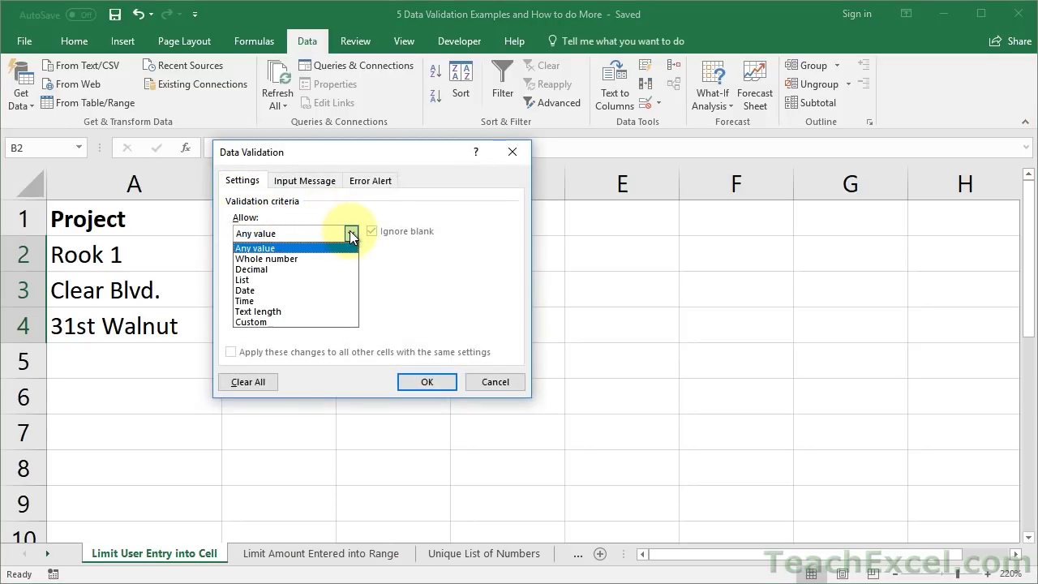
pyautogui.click(294, 280)
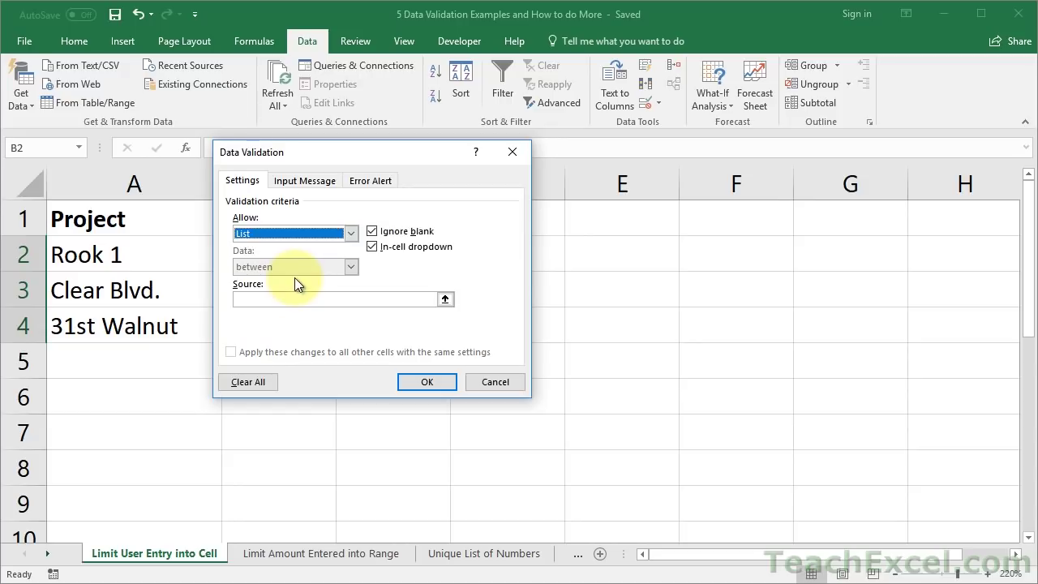
pyautogui.click(269, 299)
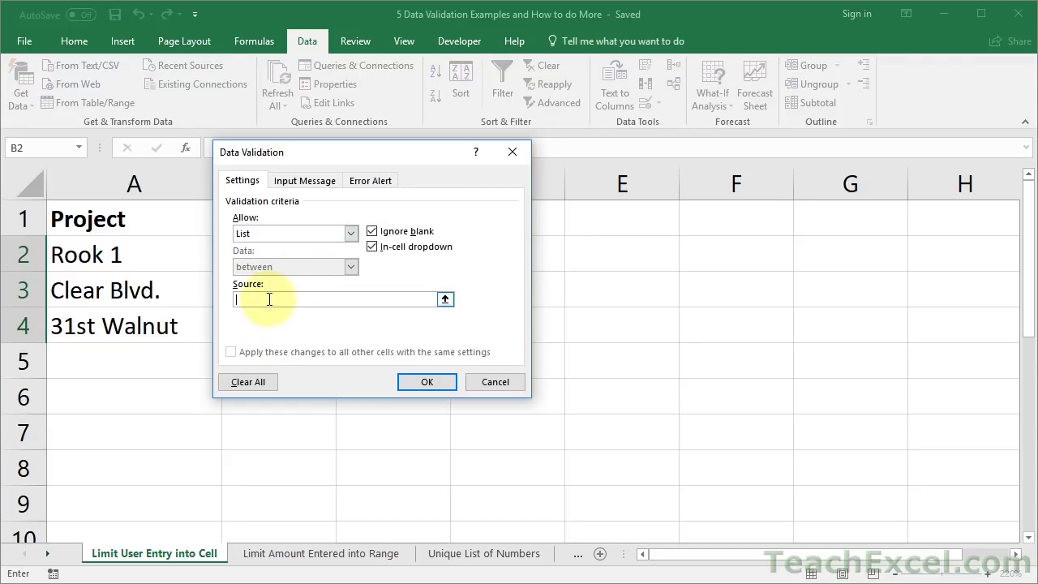
pyautogui.write('in-progress,completed')
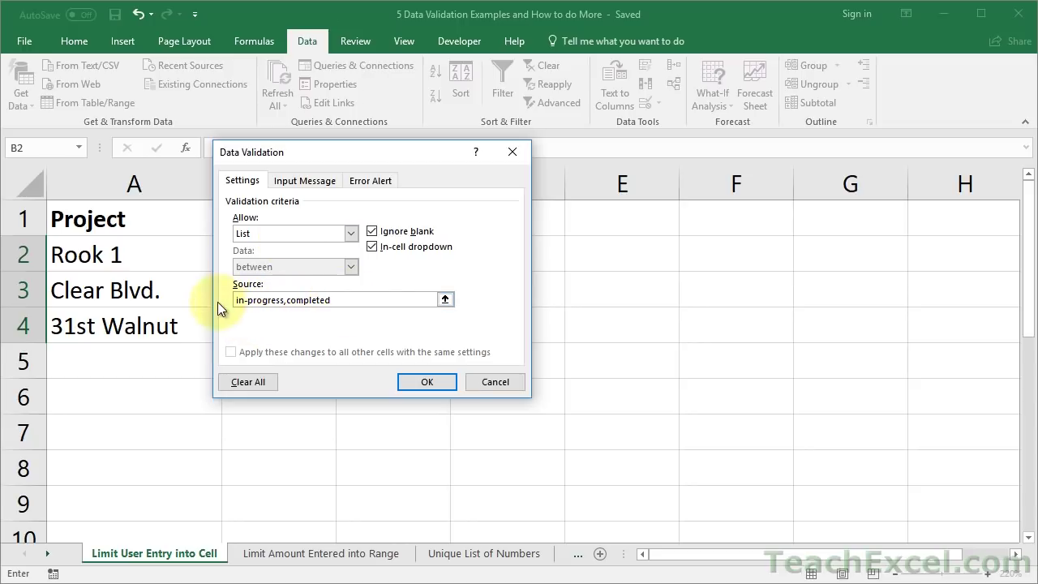
# Step: Apply the list rule, then set B2 to in-progress and then completed from its dropdown
pyautogui.click(408, 384)
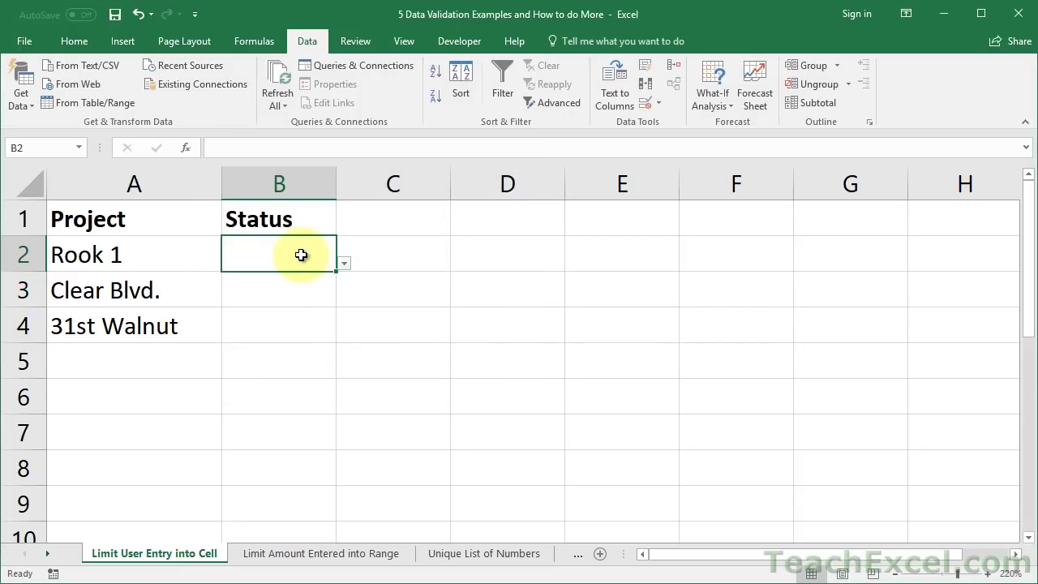
pyautogui.click(346, 264)
pyautogui.click(250, 288)
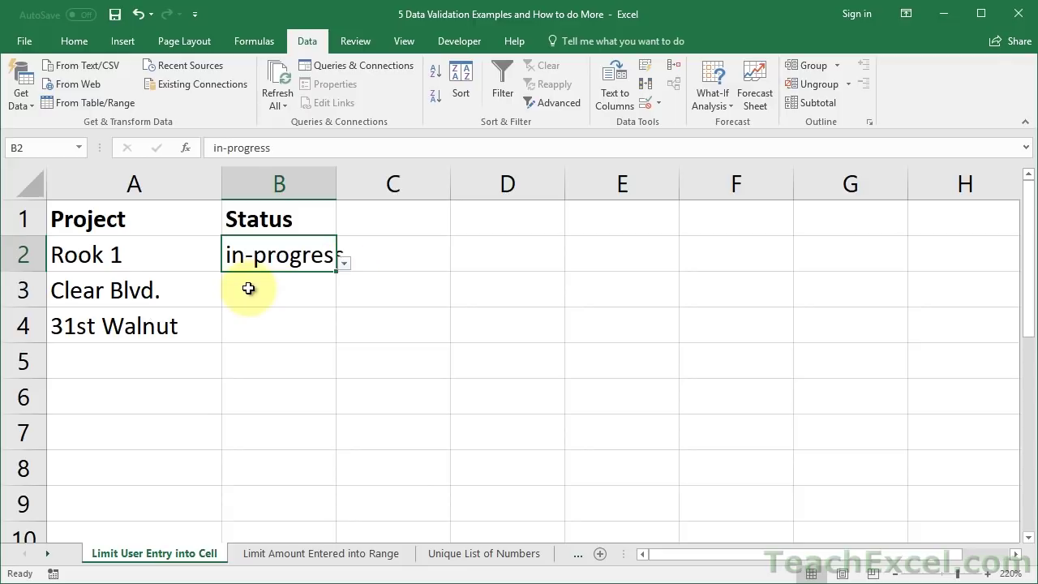
pyautogui.click(339, 263)
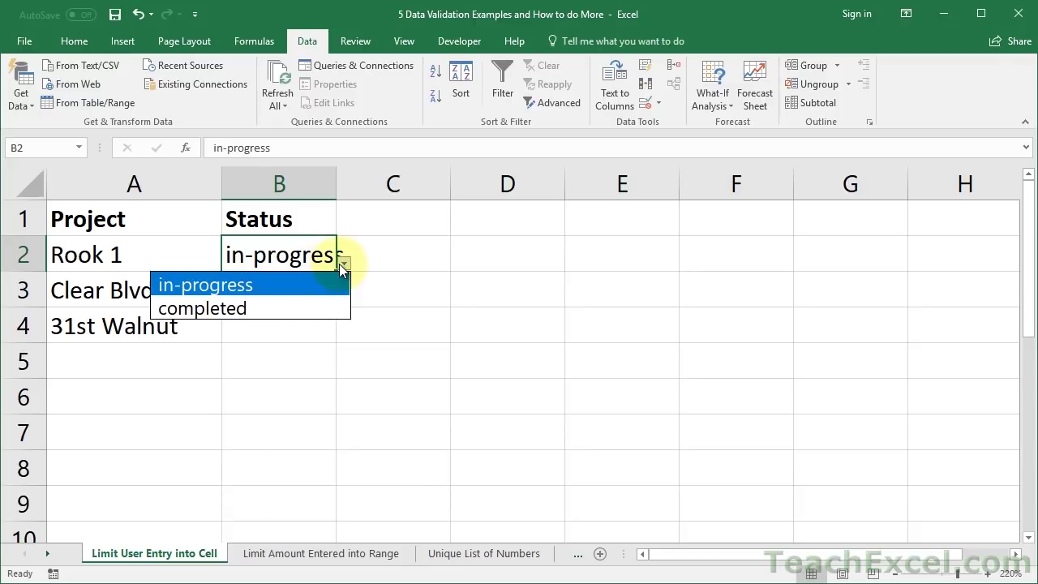
pyautogui.click(289, 308)
# Step: Autofit column B, then try the invalid entry 'asdf' and cancel the rejection
pyautogui.doubleClick(337, 186)
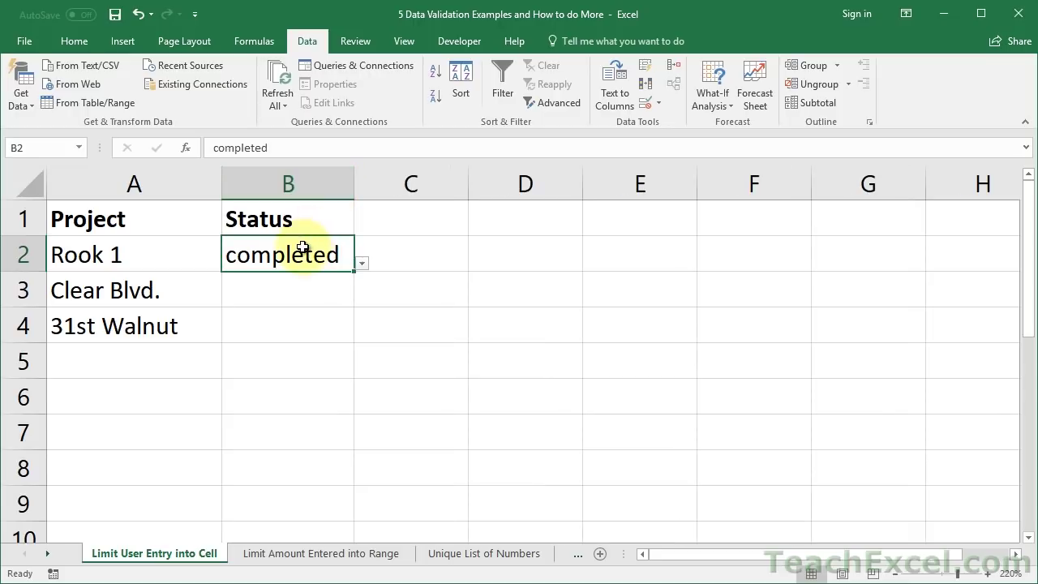
pyautogui.write('asdf')
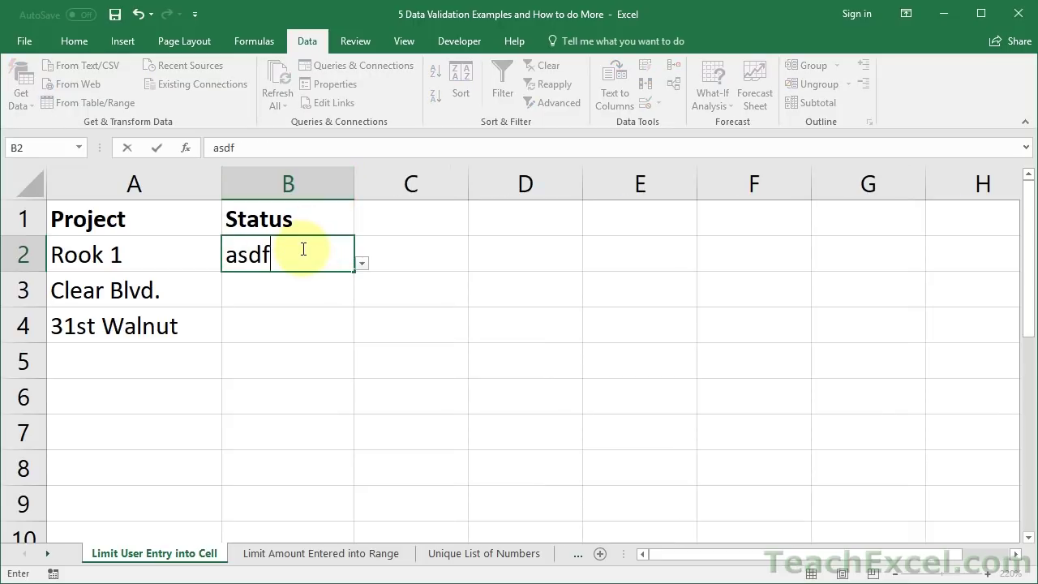
pyautogui.press('Return')
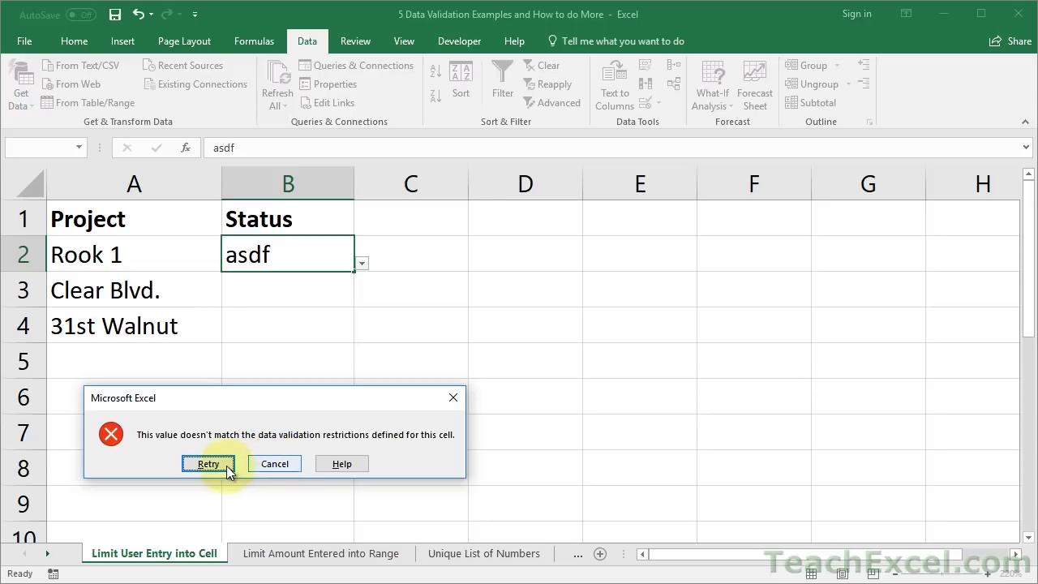
pyautogui.click(274, 463)
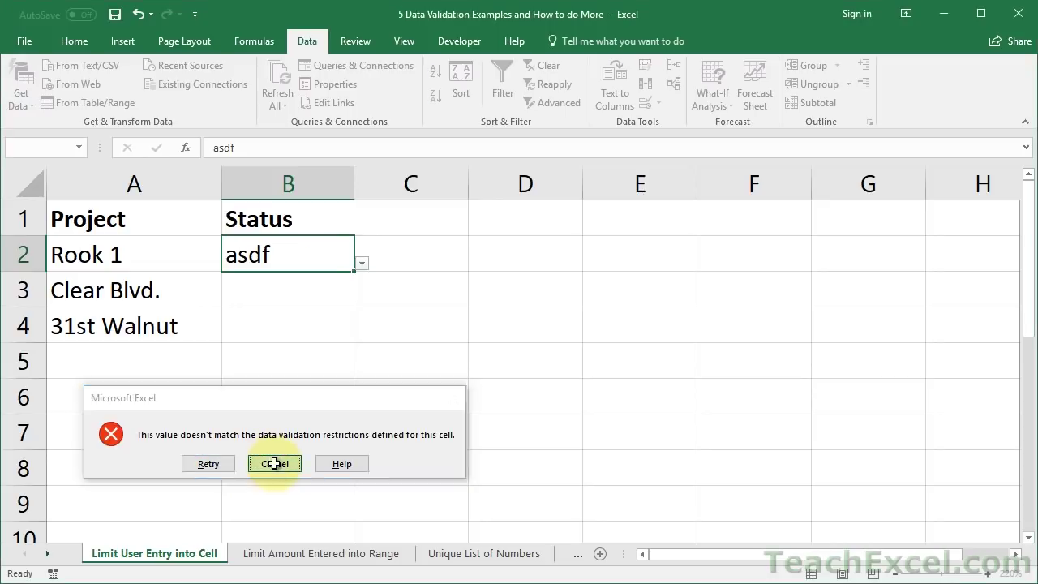
# Step: Check the status dropdowns on B4 and B3 without choosing a value
pyautogui.click(289, 296)
pyautogui.click(296, 329)
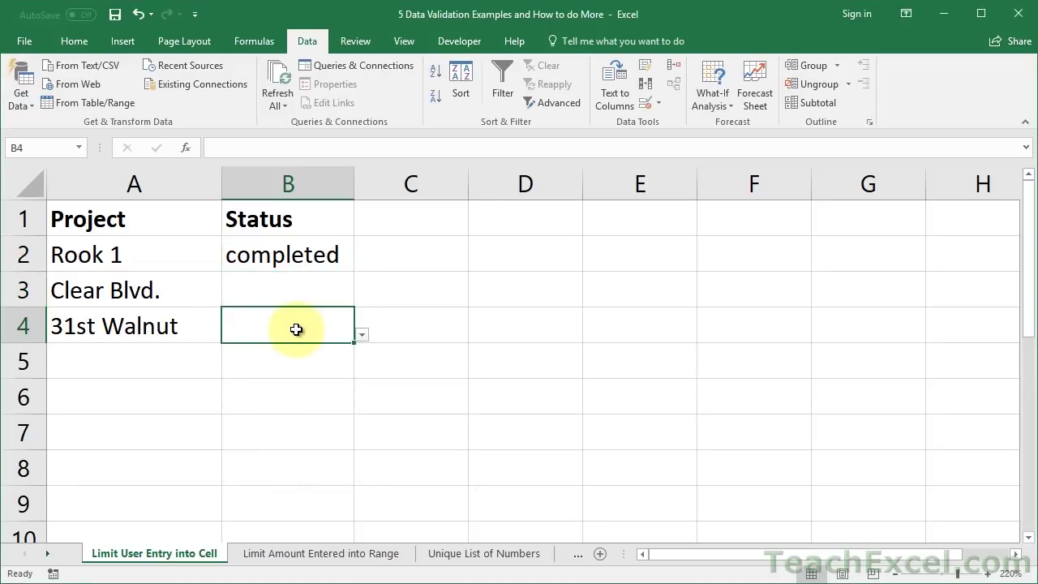
pyautogui.click(364, 333)
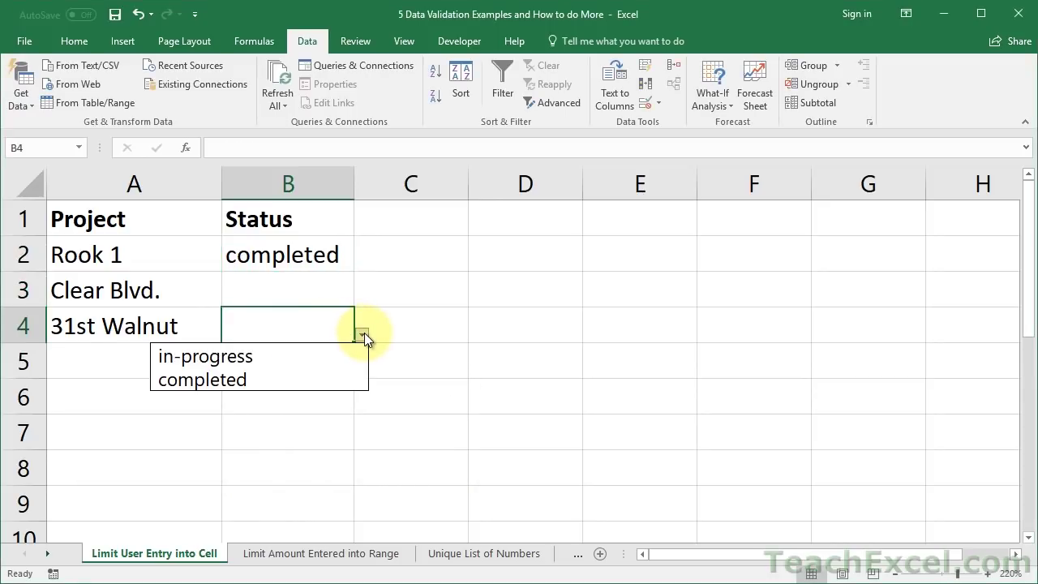
pyautogui.click(318, 291)
pyautogui.click(318, 291)
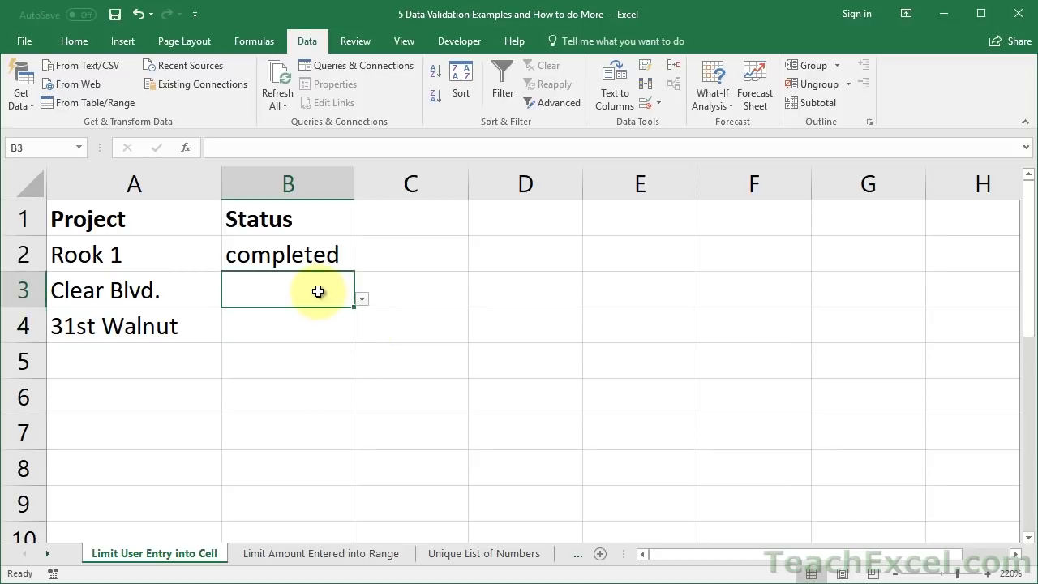
pyautogui.click(362, 300)
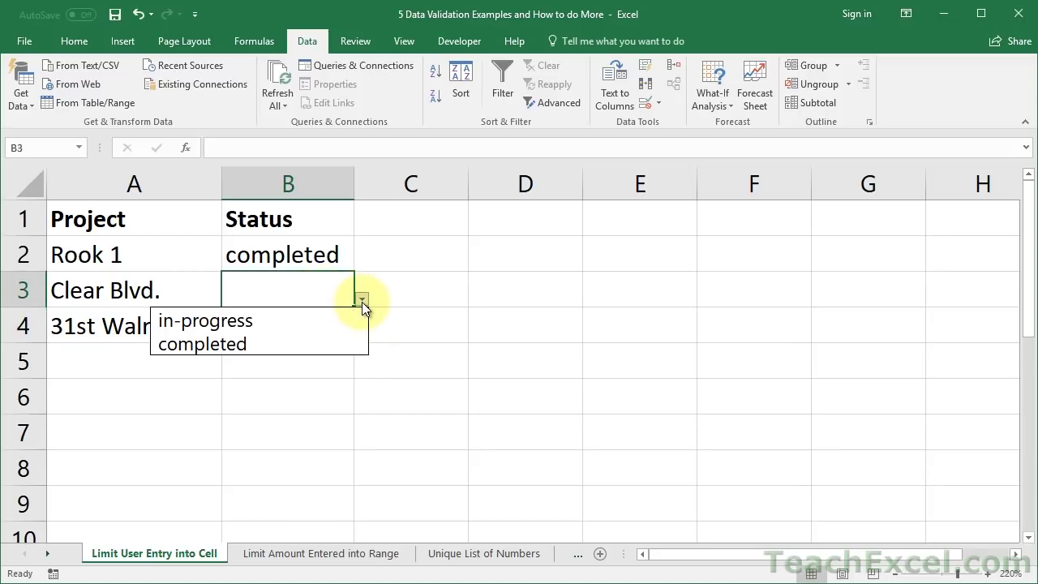
pyautogui.click(299, 287)
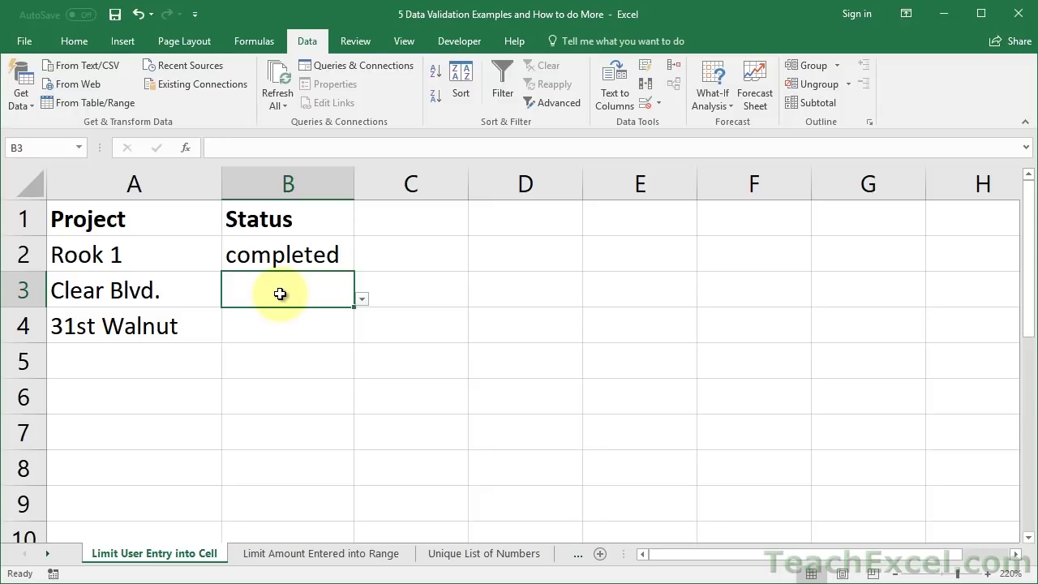
# Step: Switch to the Limit Amount Entered into Range sheet and select amounts B3:B7
pyautogui.click(258, 554)
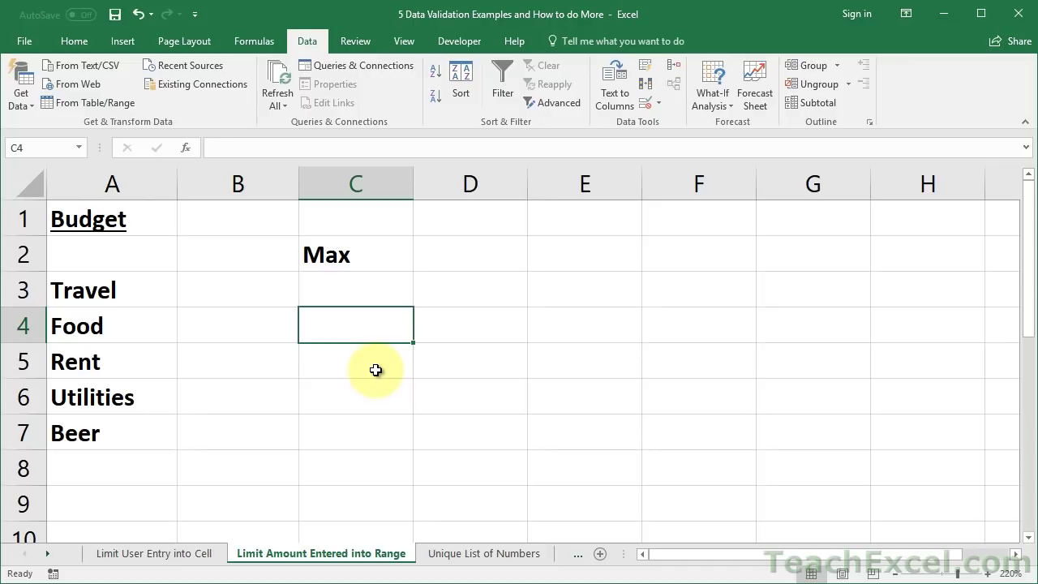
pyautogui.click(249, 291)
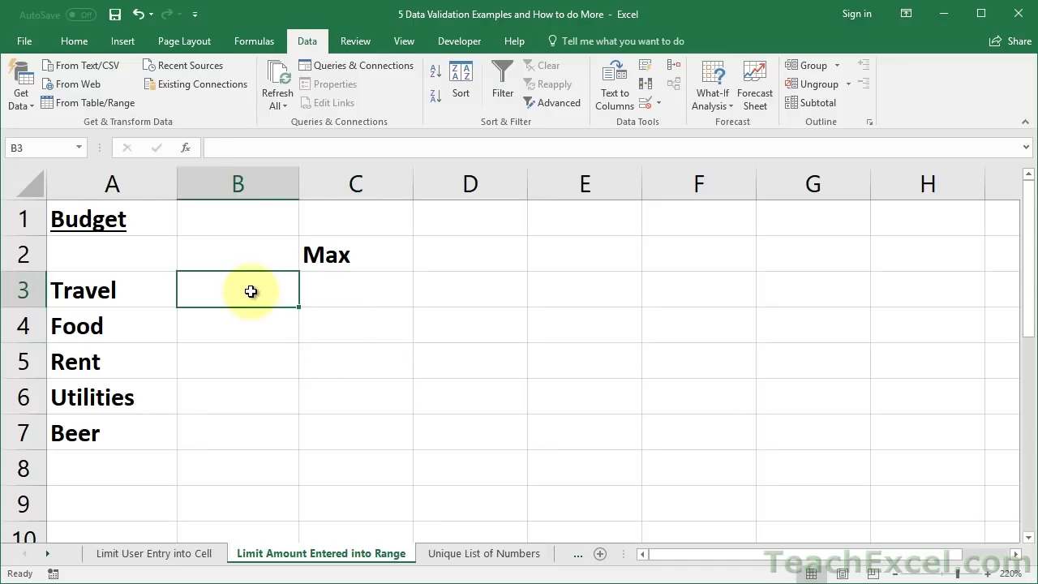
pyautogui.moveTo(250, 291); pyautogui.dragTo(239, 445)
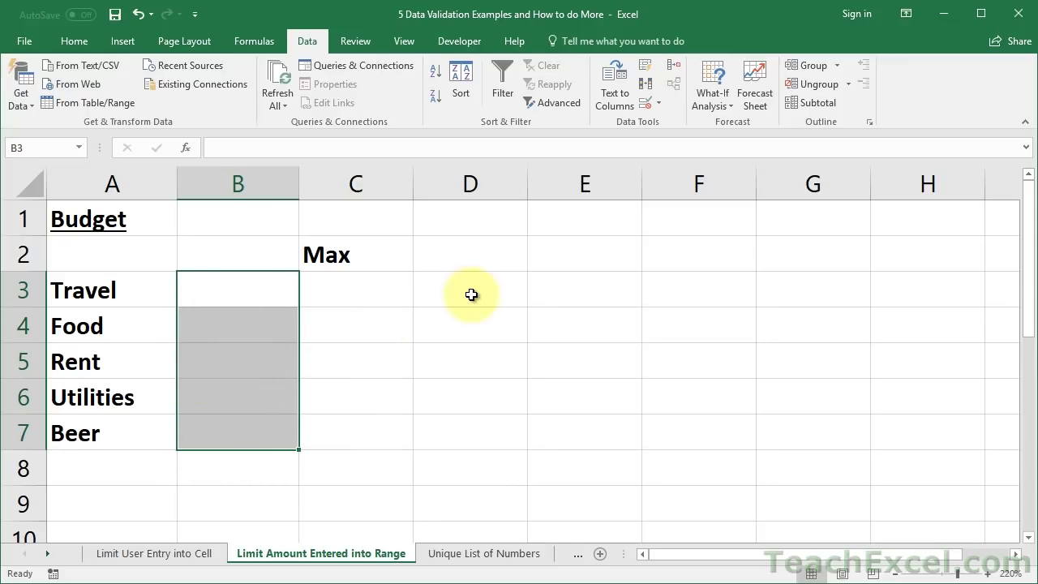
# Step: Enter 10000 as the maximum in D2 and open Data Validation's Allow options
pyautogui.click(455, 248)
pyautogui.write('10000')
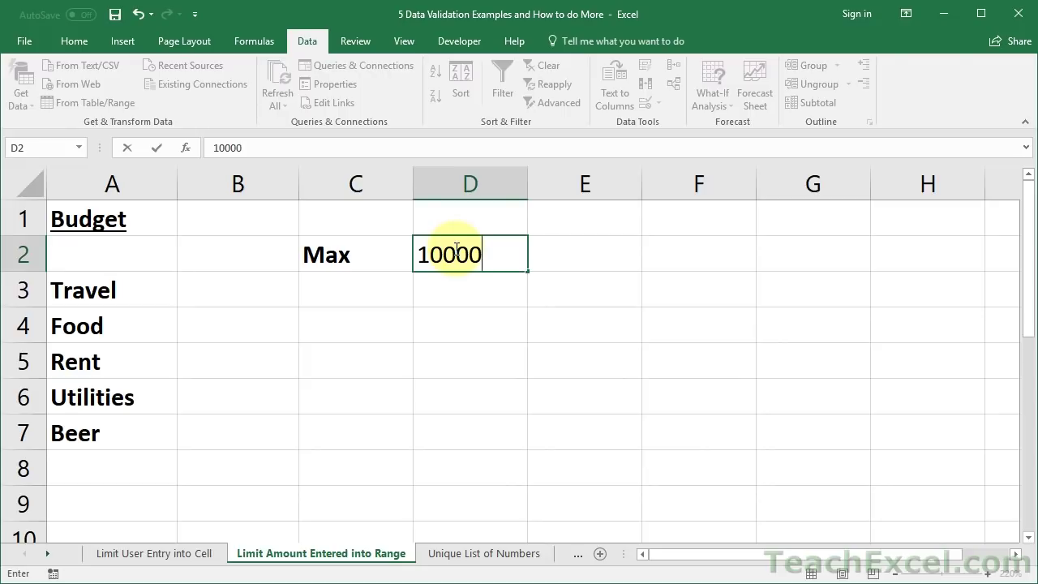
pyautogui.hotkey('ctrl', 'Return')
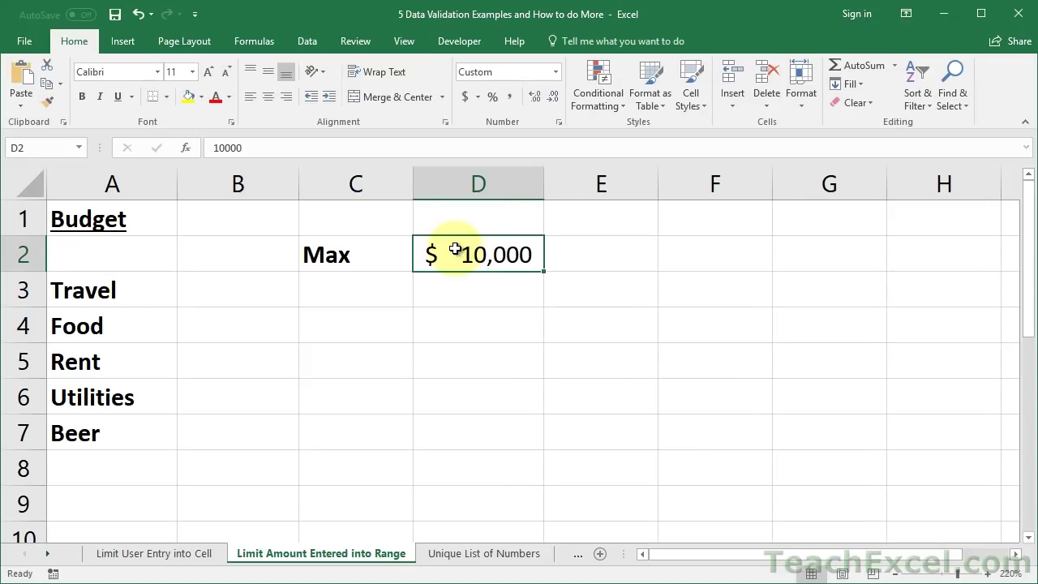
pyautogui.hotkey('alt', 'a')
pyautogui.press('v')
pyautogui.press('v')
pyautogui.click(351, 234)
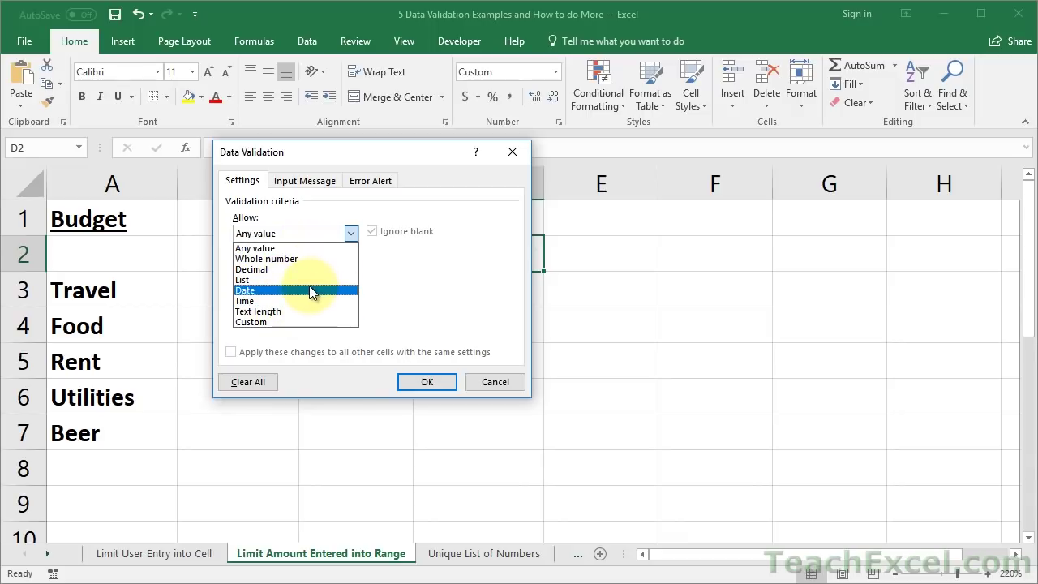
# Step: Choose Custom validation, move the dialog to reveal Max, then close it without a rule
pyautogui.click(262, 322)
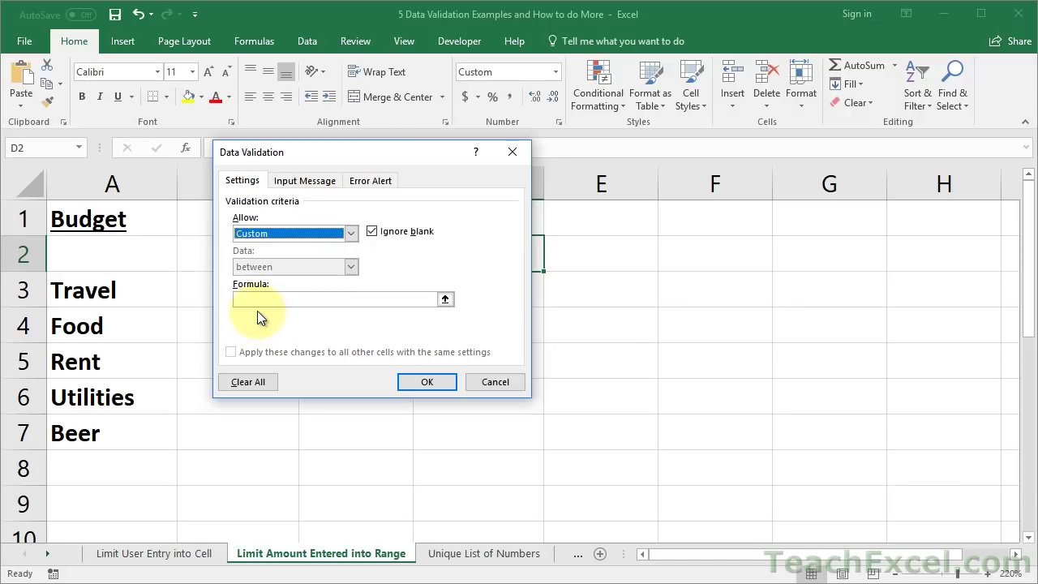
pyautogui.click(259, 300)
pyautogui.click(259, 301)
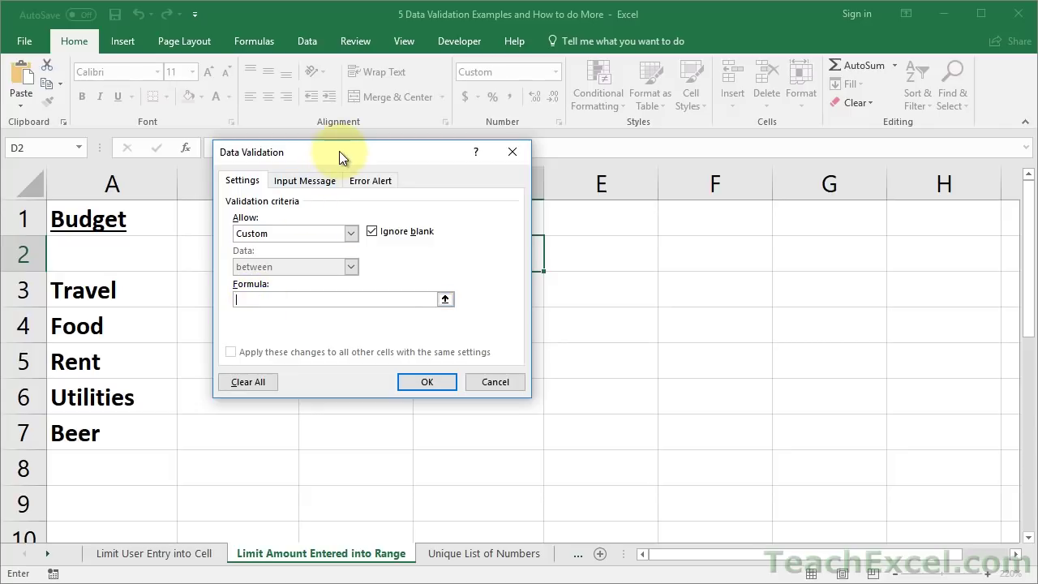
pyautogui.moveTo(339, 152); pyautogui.dragTo(512, 146)
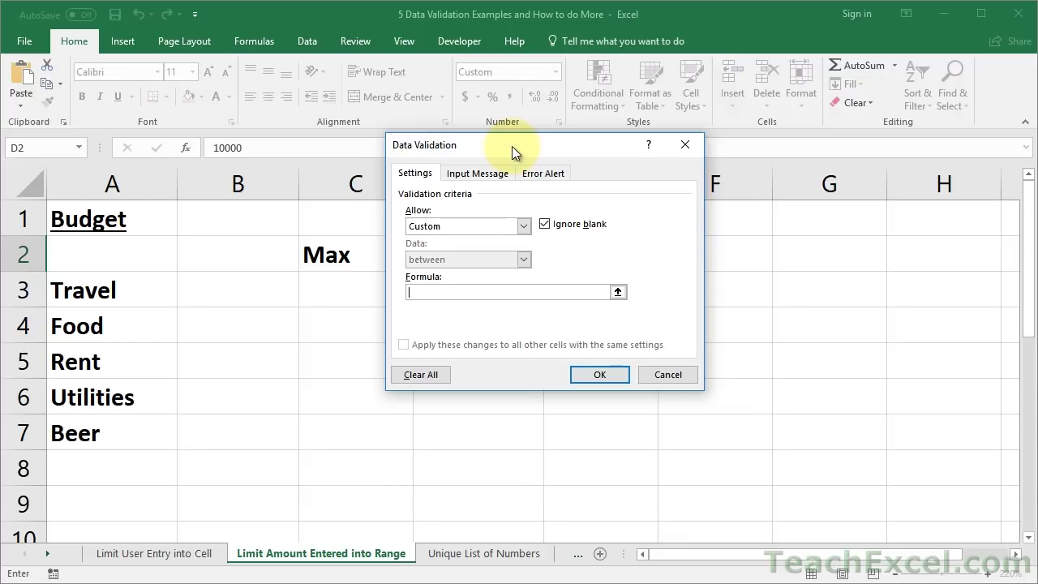
pyautogui.press('Escape')
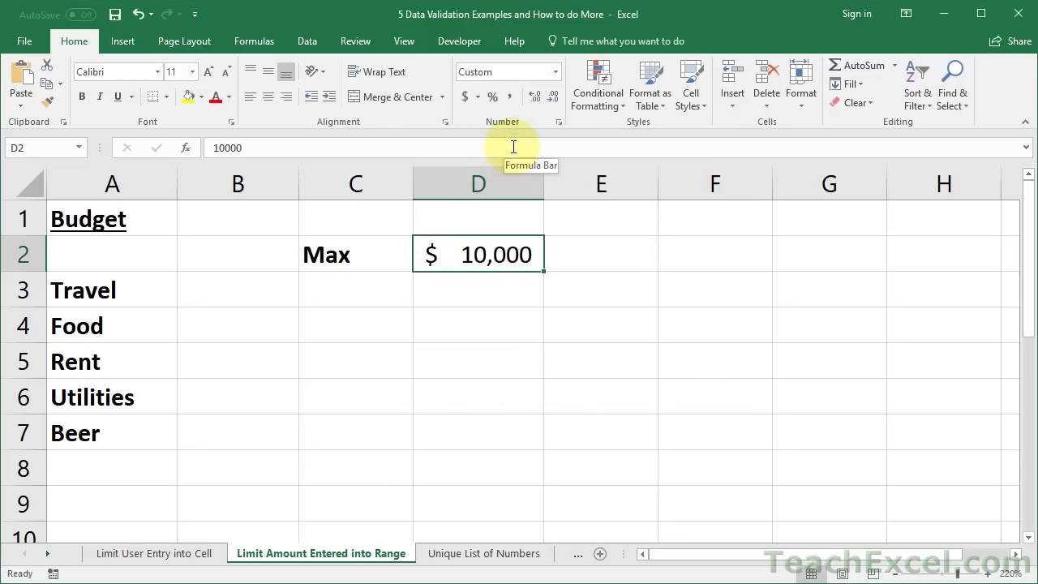
# Step: Select the amounts B3:B7, then D2, and move to D4 for a total check
pyautogui.moveTo(236, 295); pyautogui.dragTo(234, 433)
pyautogui.click(472, 256)
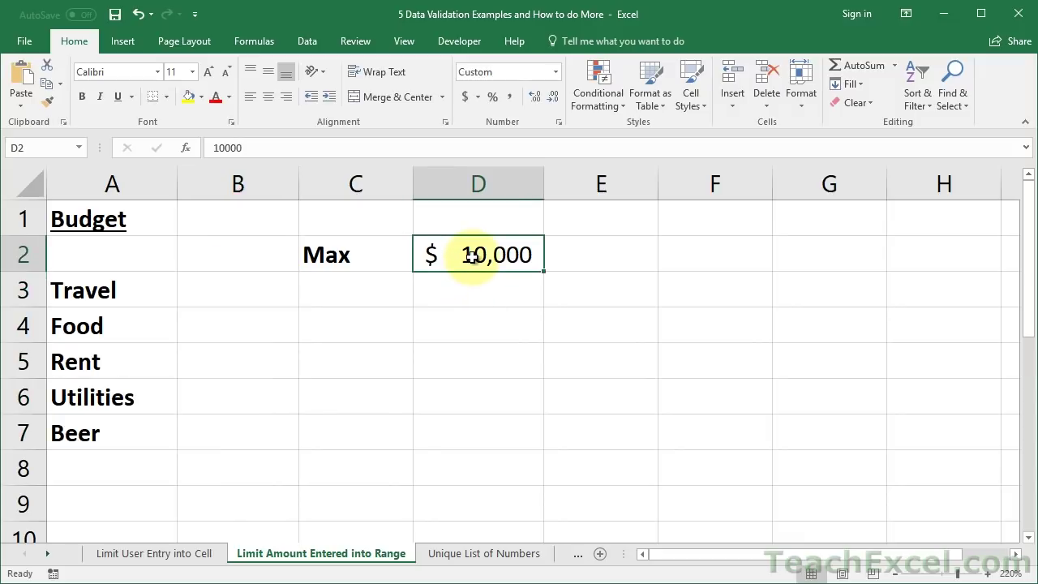
pyautogui.click(450, 331)
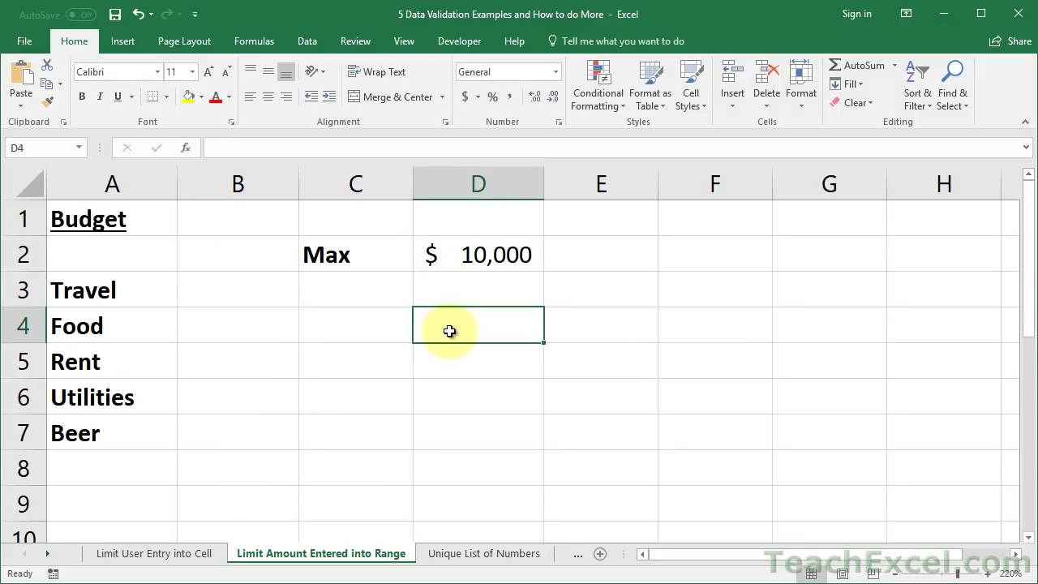
# Step: Enter =SUM(B3:B7) in D4
pyautogui.write('=sum')
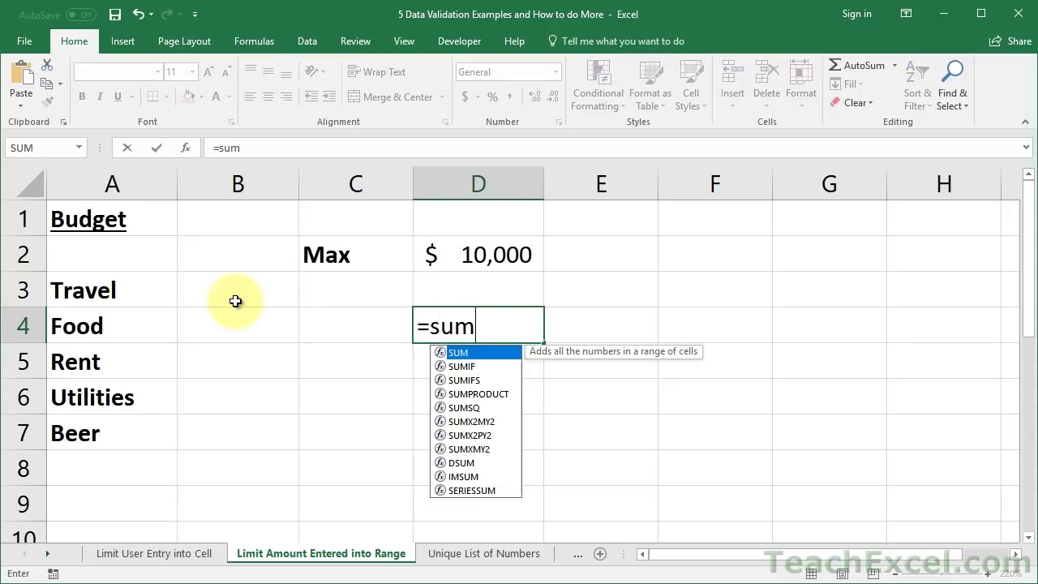
pyautogui.press('Tab')
pyautogui.moveTo(220, 289); pyautogui.dragTo(221, 430)
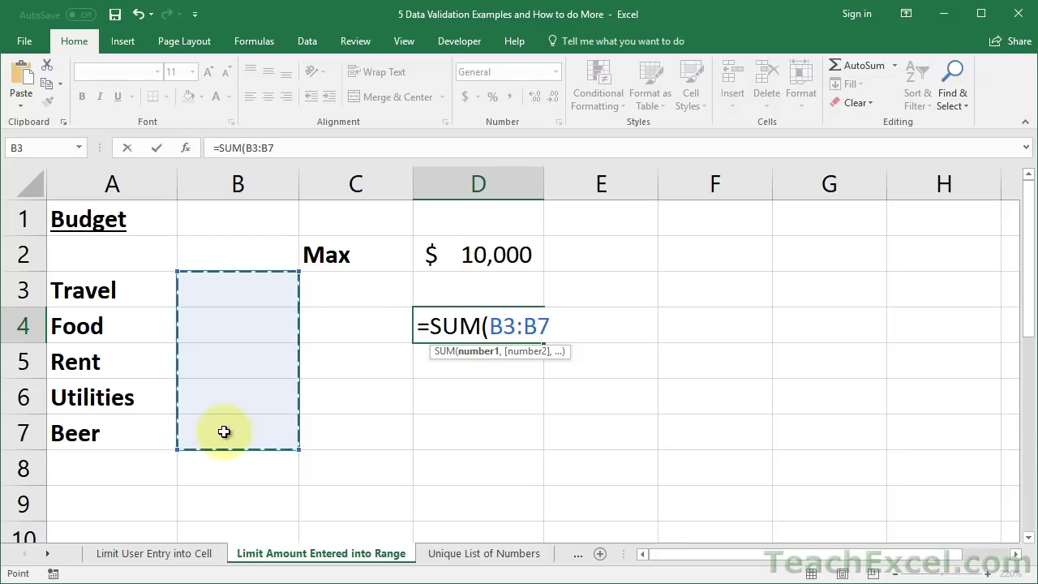
pyautogui.write(')')
pyautogui.hotkey('ctrl', 'Return')
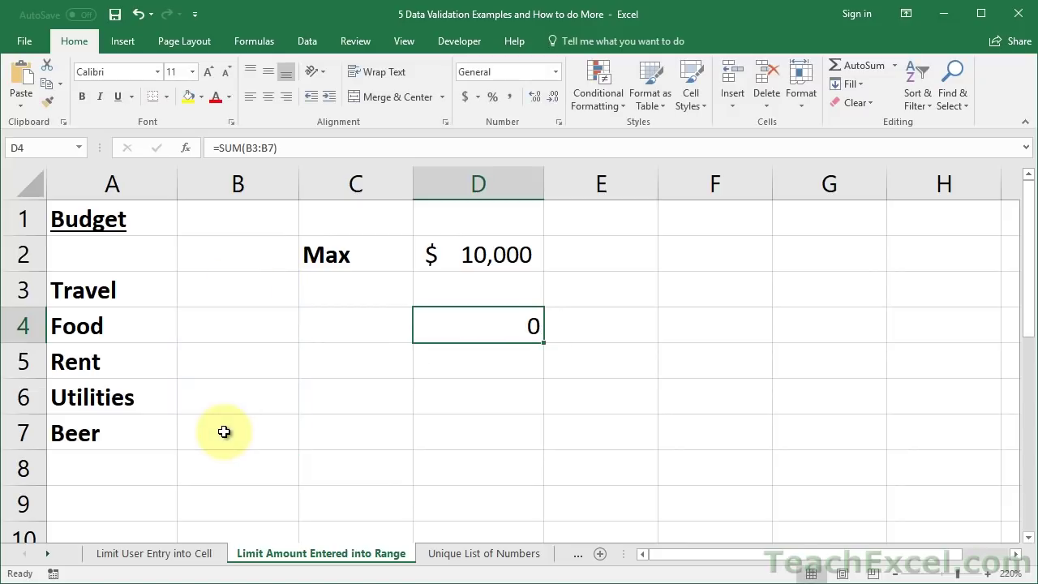
# Step: Enter Travel 1000, Food 3000 and Rent 5000 in B3:B5
pyautogui.click(240, 293)
pyautogui.write('1000')
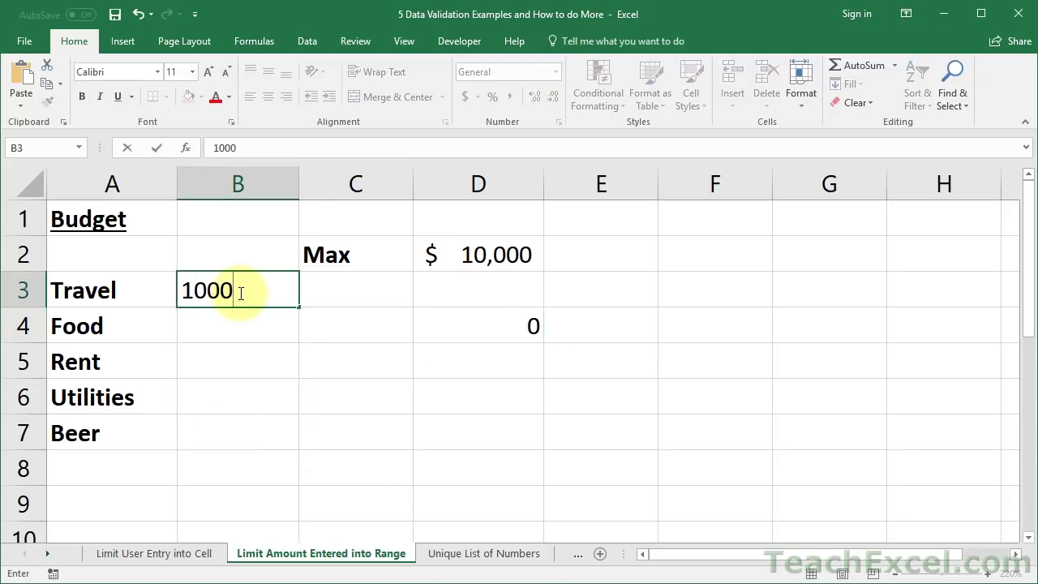
pyautogui.press('Return')
pyautogui.write('3000')
pyautogui.press('Return')
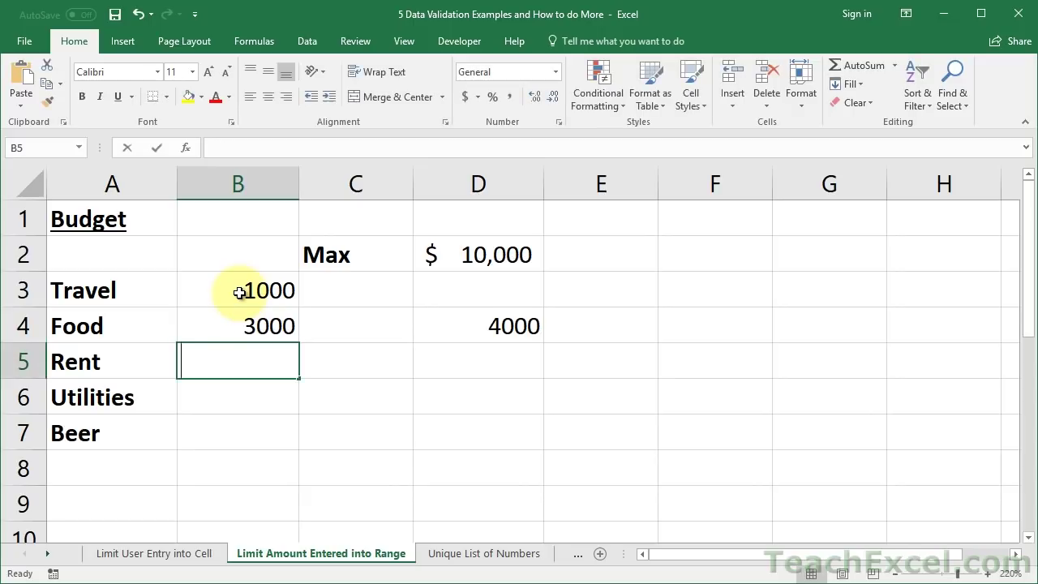
pyautogui.write('5000')
pyautogui.press('Return')
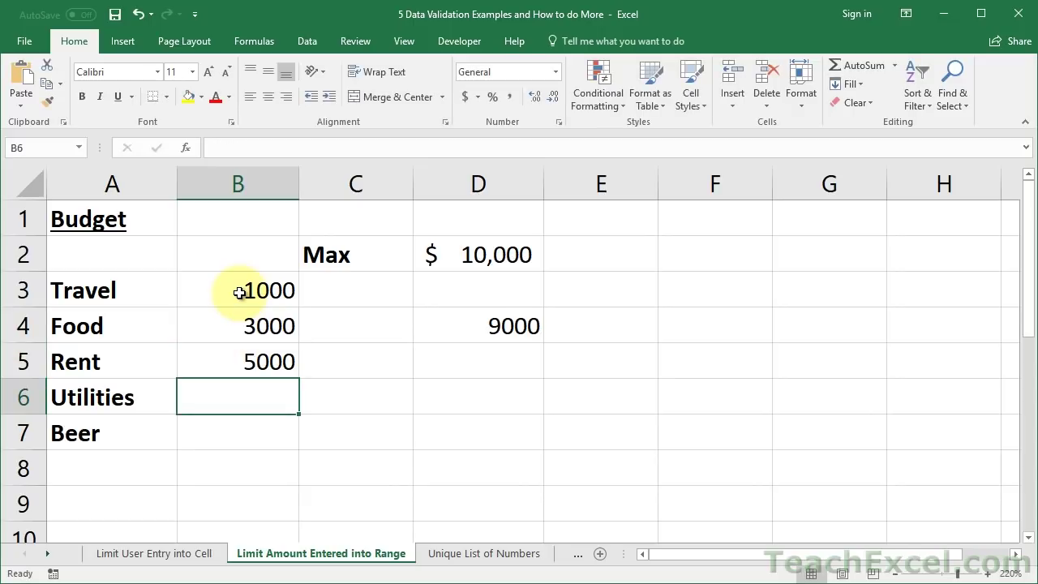
# Step: Extend D4's formula to =SUM(B3:B7)<=D2
pyautogui.click(454, 316)
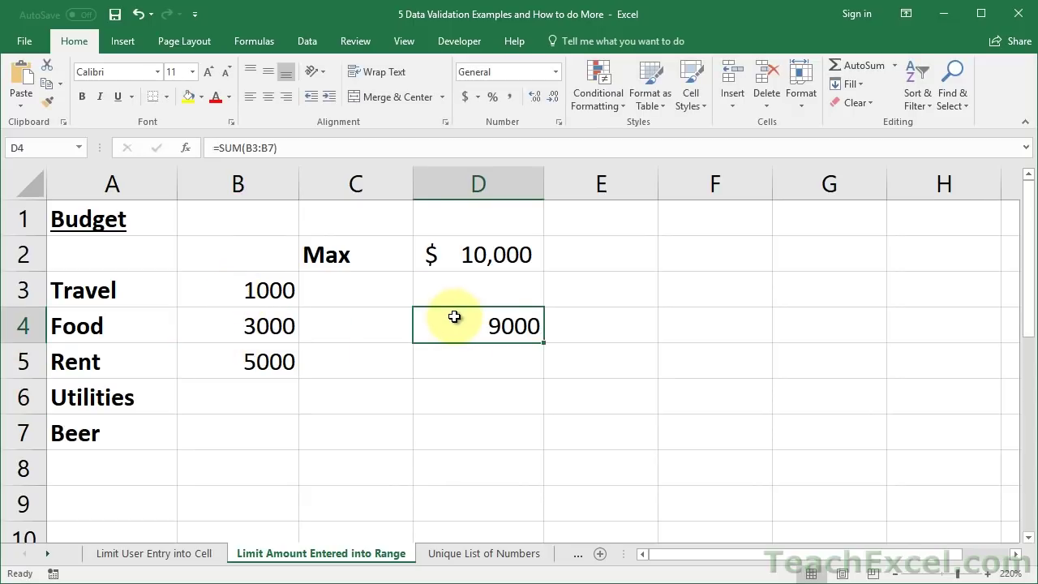
pyautogui.doubleClick(454, 316)
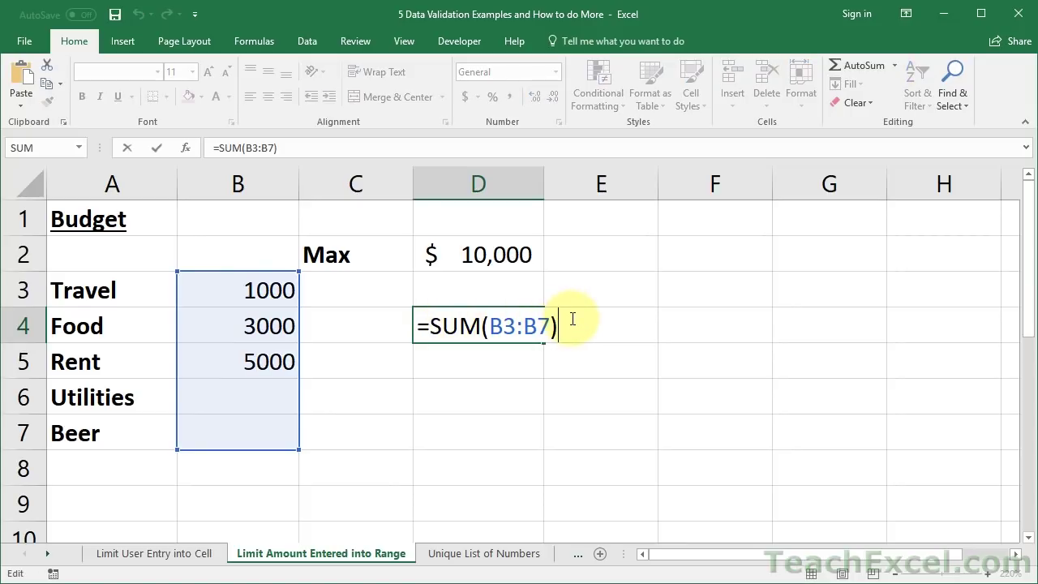
pyautogui.write('<=')
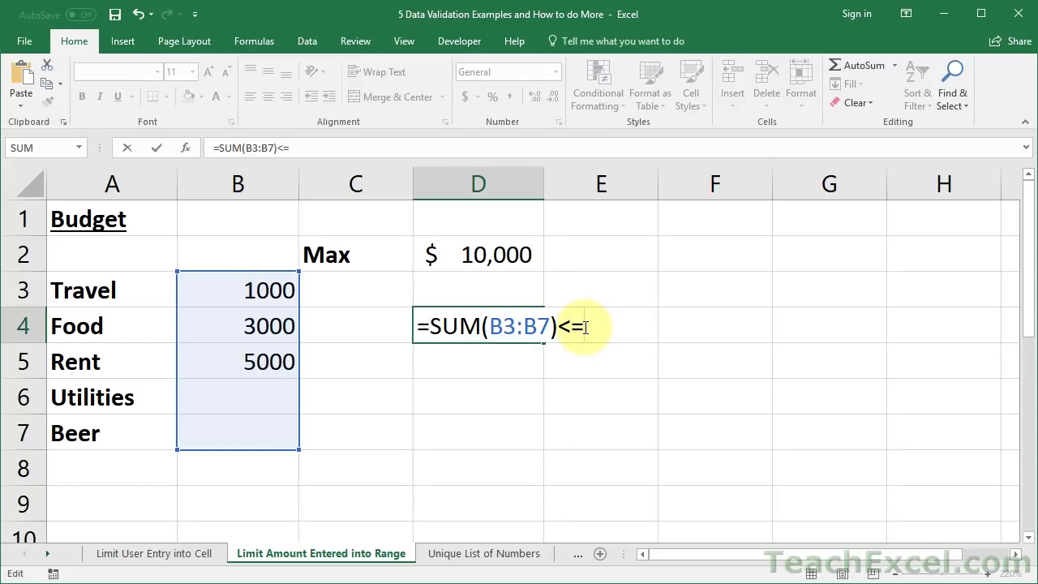
pyautogui.click(491, 254)
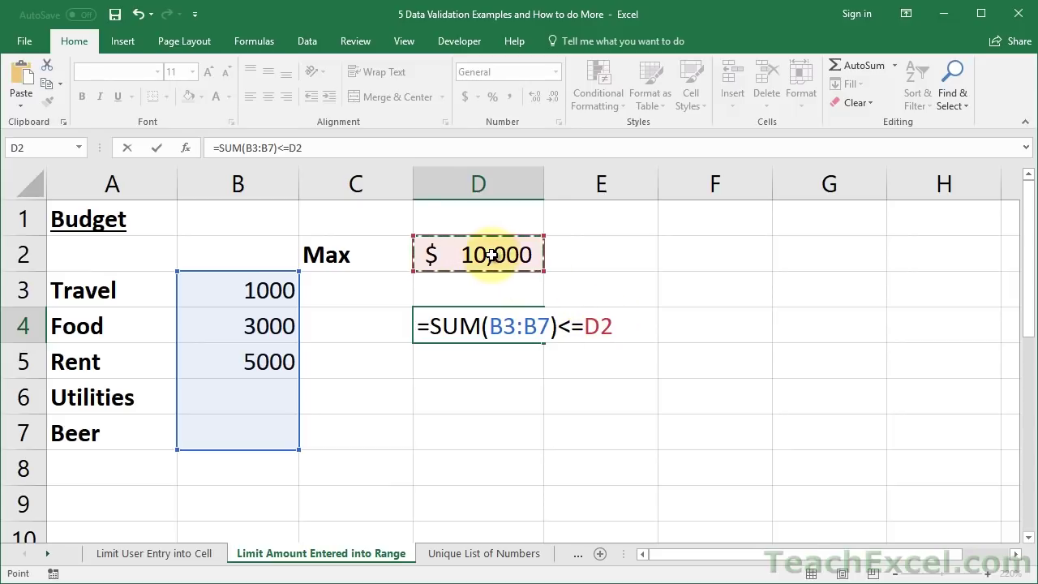
pyautogui.hotkey('ctrl', 'Return')
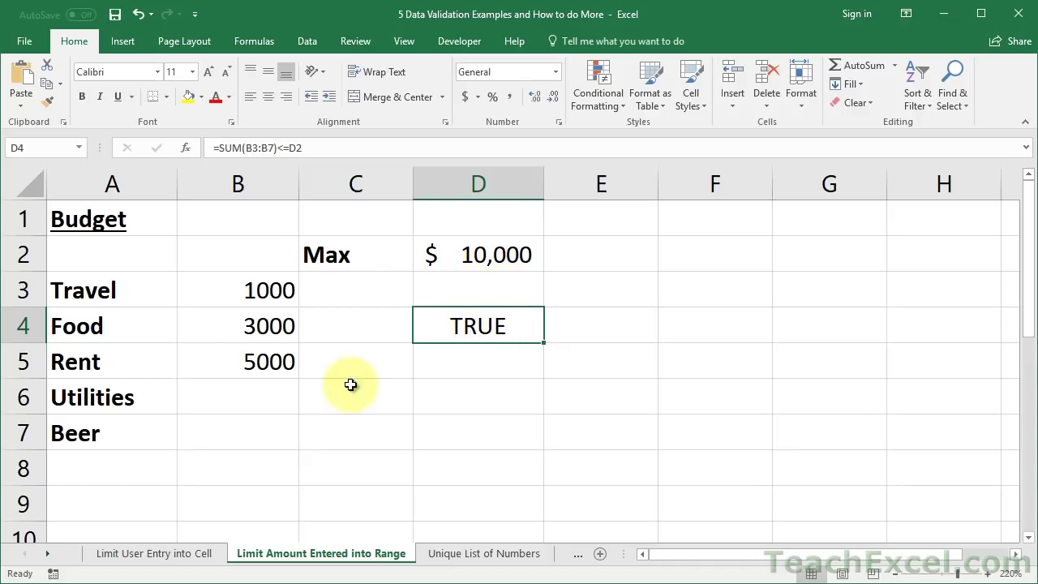
# Step: Enter Utilities 1000 and Beer 2000 in B6:B7, turning D4 FALSE
pyautogui.click(246, 393)
pyautogui.write('1000')
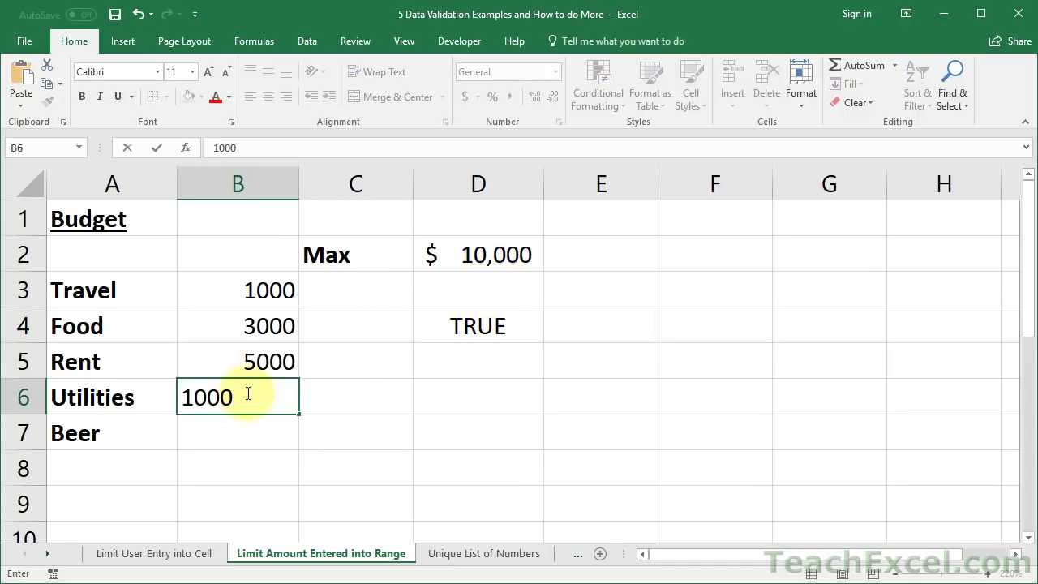
pyautogui.press('Return')
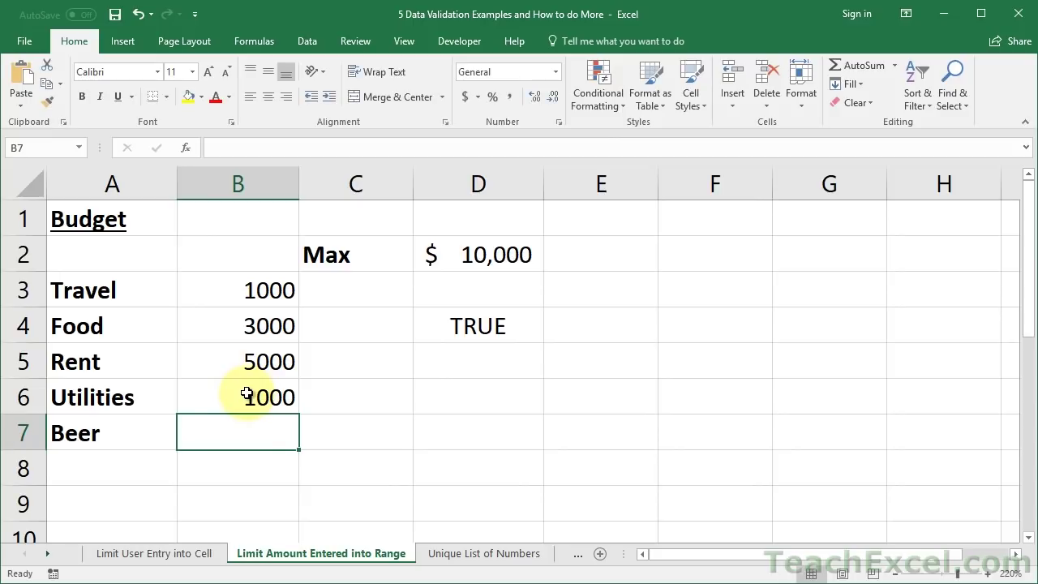
pyautogui.write('2000')
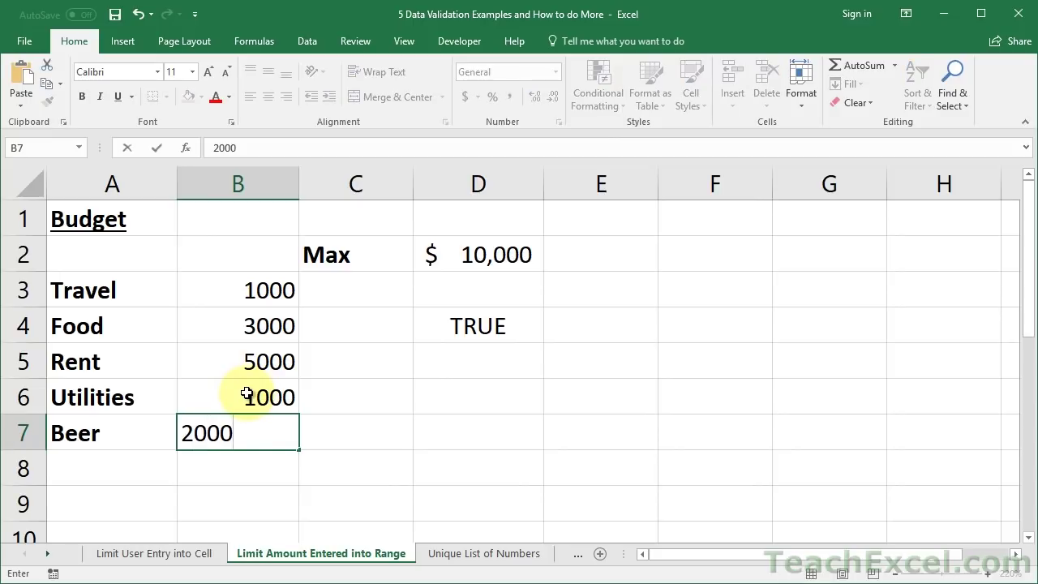
pyautogui.hotkey('ctrl', 'Return')
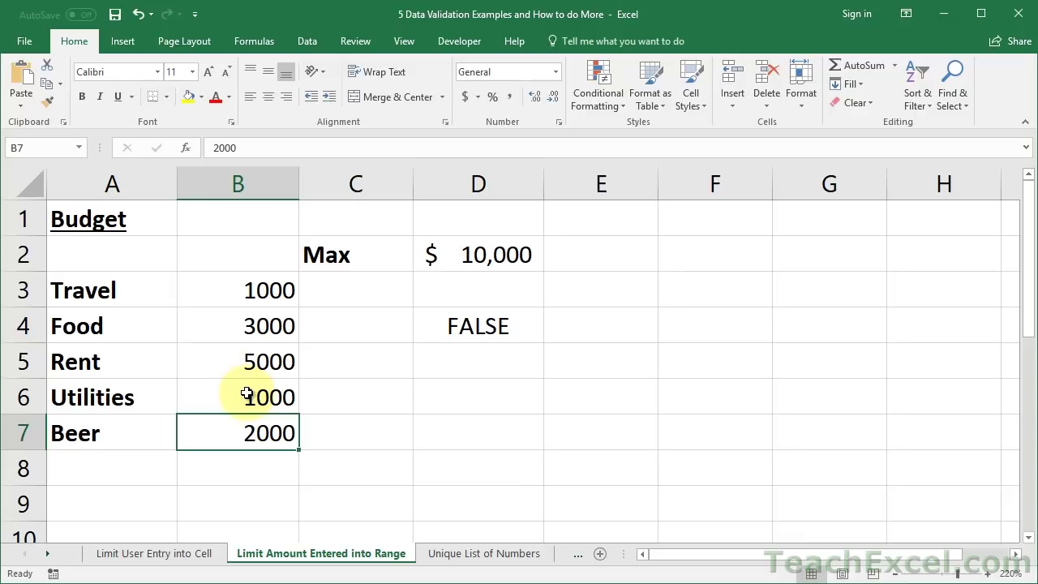
pyautogui.doubleClick(458, 325)
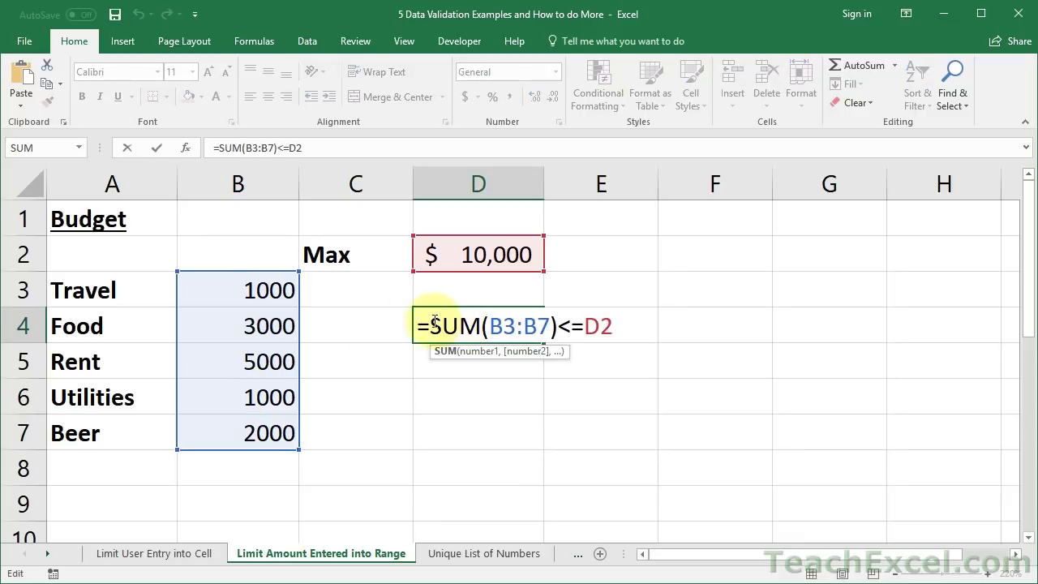
pyautogui.moveTo(433, 322); pyautogui.dragTo(563, 319)
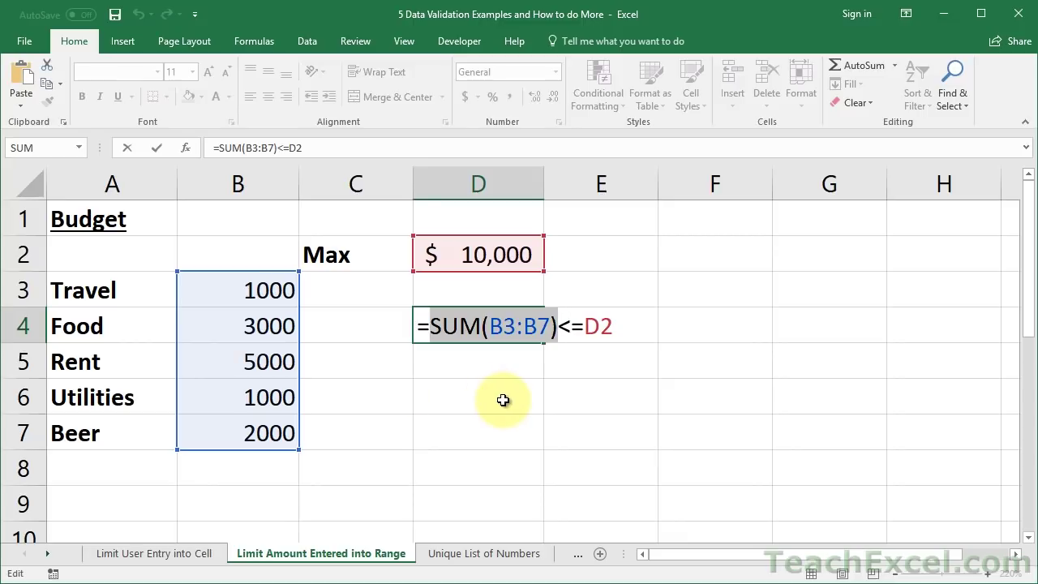
pyautogui.click(491, 325)
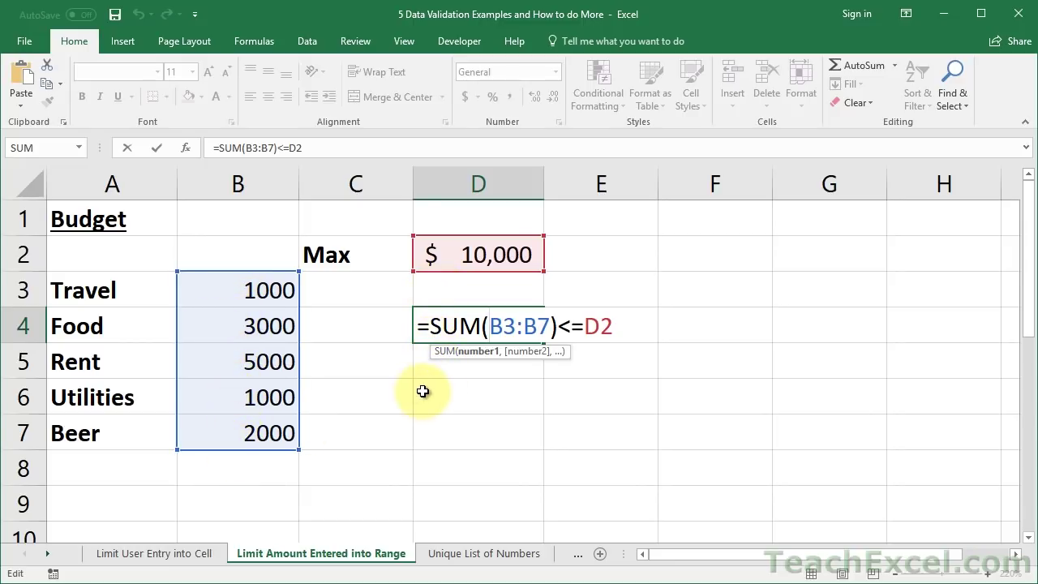
pyautogui.hotkey('ctrl', 'Return')
pyautogui.doubleClick(426, 326)
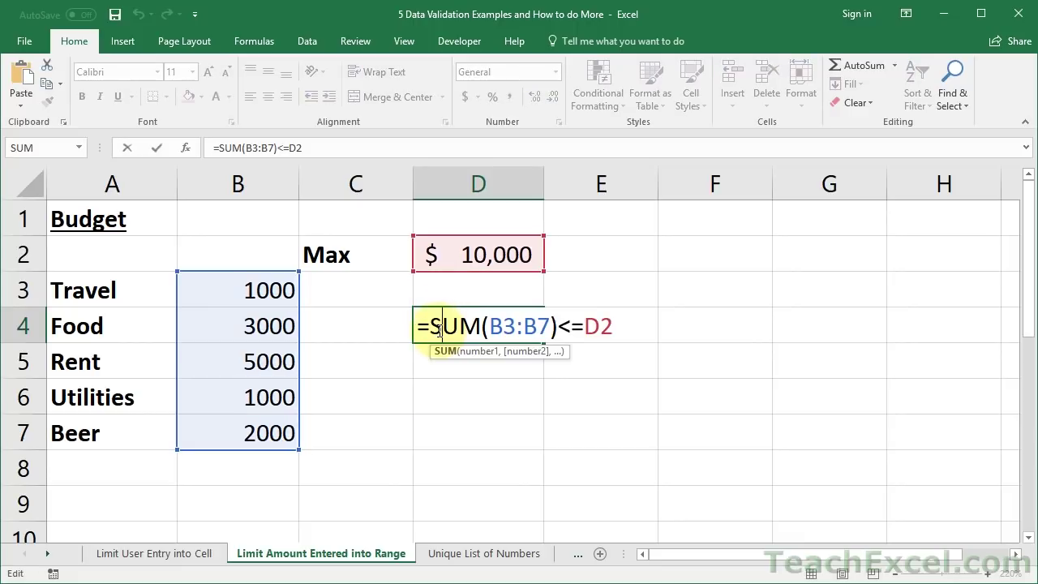
pyautogui.moveTo(418, 327); pyautogui.dragTo(618, 328)
pyautogui.hotkey('ctrl', 'c')
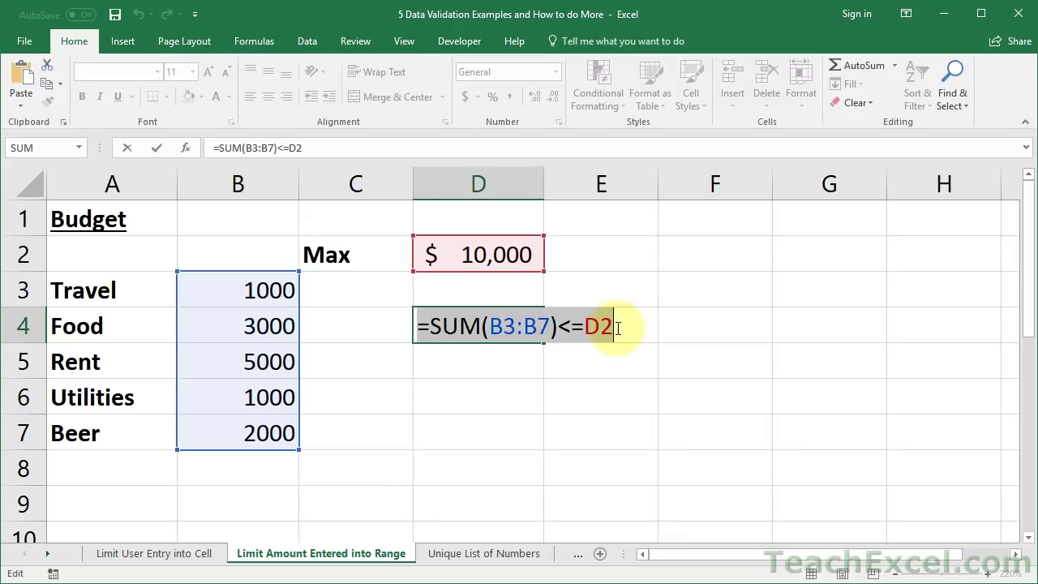
pyautogui.press('Escape')
# Step: Clear Beer's 2000 in B7 and select the amounts B3:B7
pyautogui.click(272, 433)
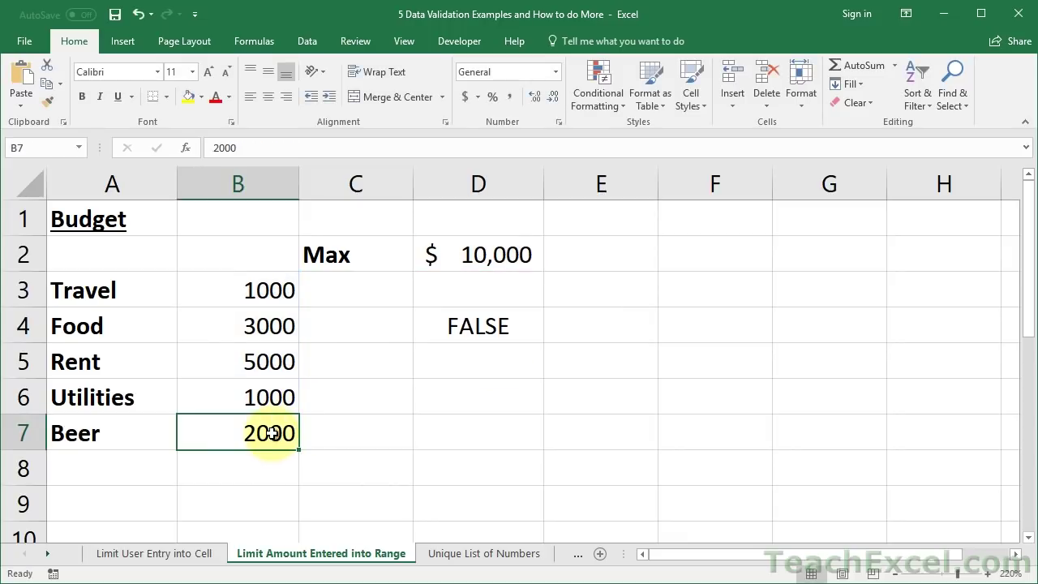
pyautogui.press('Delete')
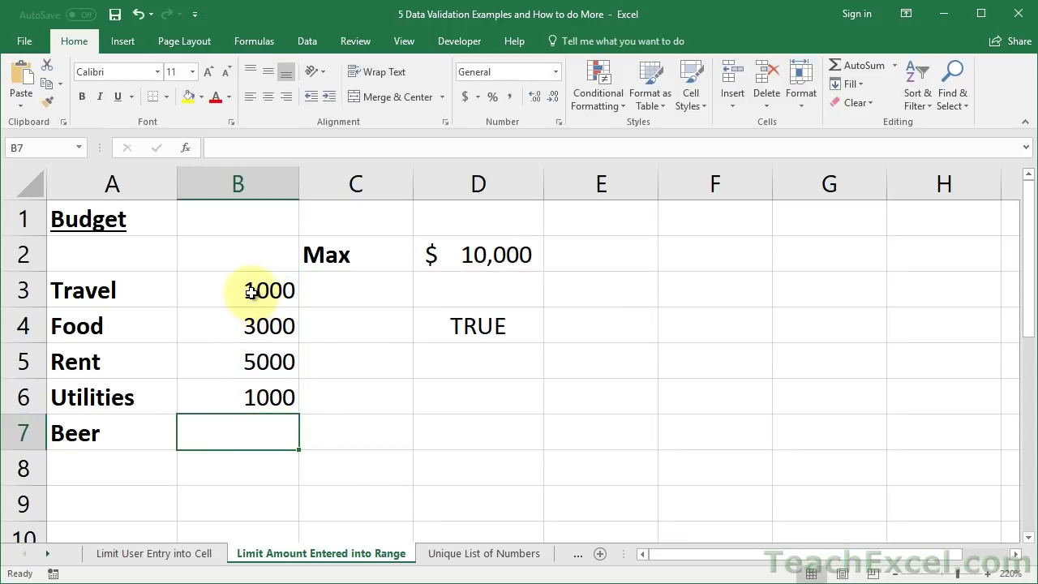
pyautogui.moveTo(251, 291); pyautogui.dragTo(246, 433)
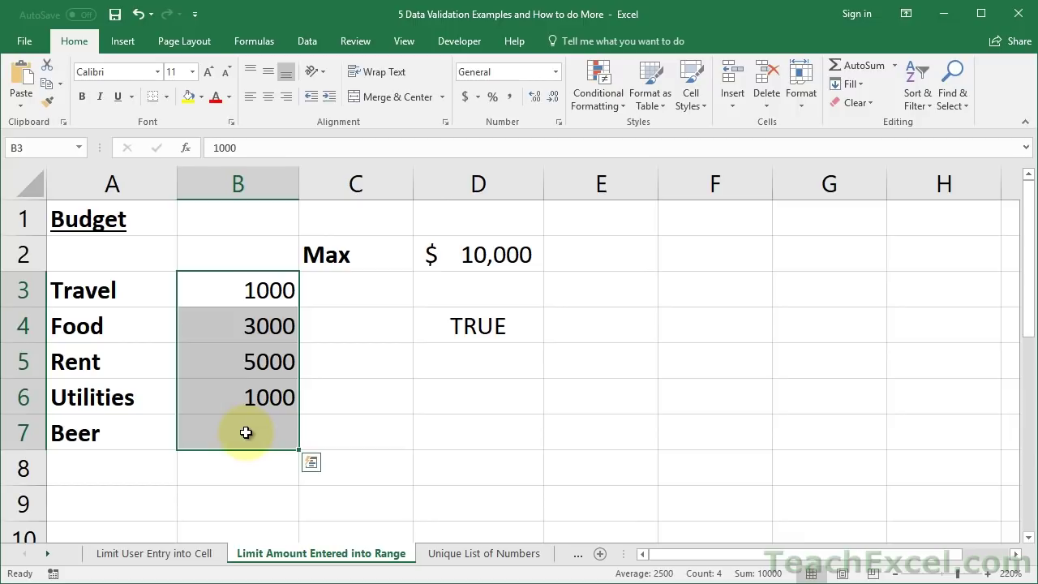
# Step: Add a Custom validation rule =SUM(B3:B7)<=D2 to the range
pyautogui.hotkey('alt', 'd')
pyautogui.press('l')
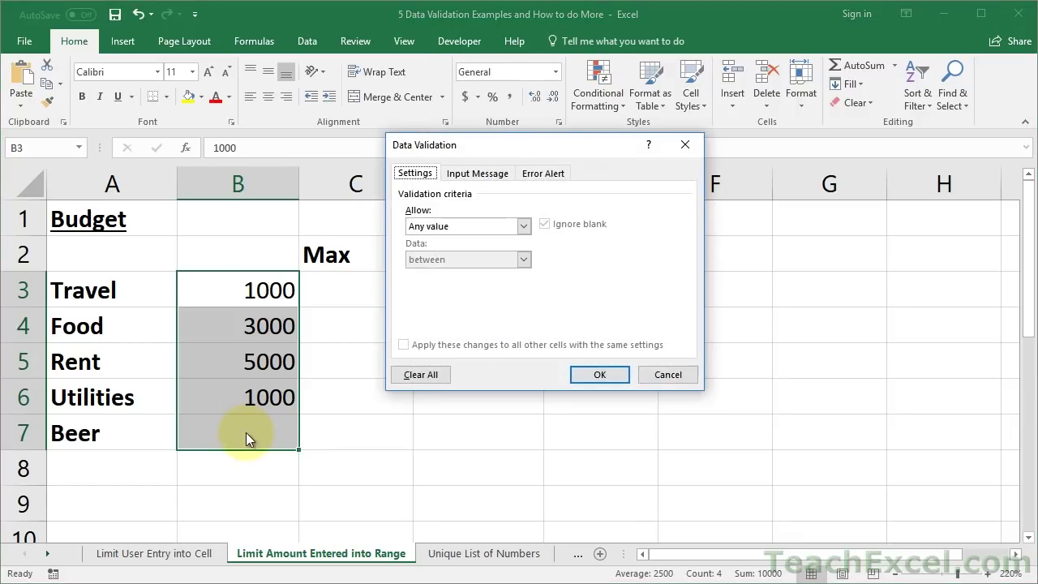
pyautogui.click(524, 227)
pyautogui.click(423, 314)
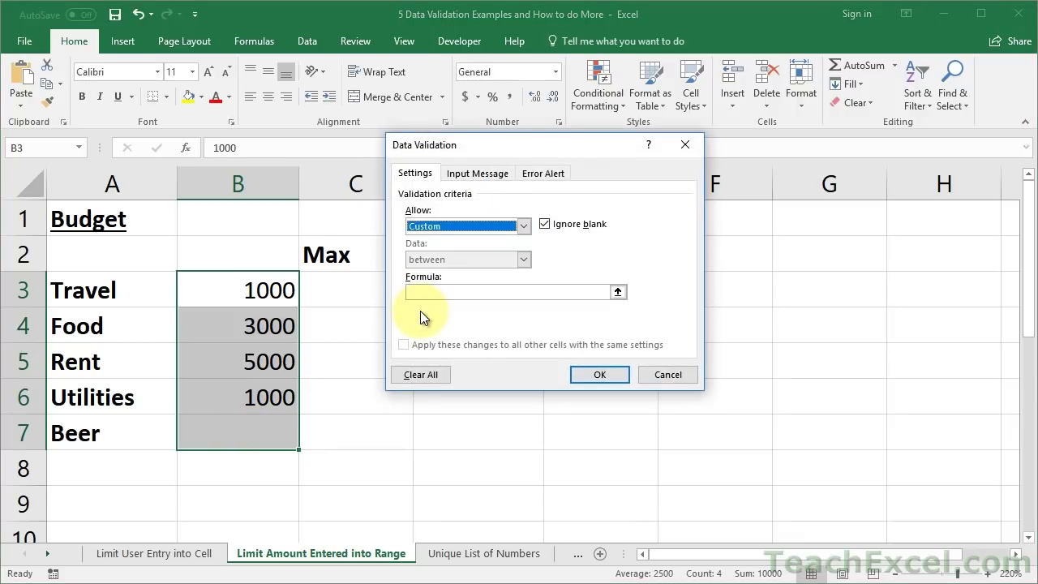
pyautogui.click(432, 286)
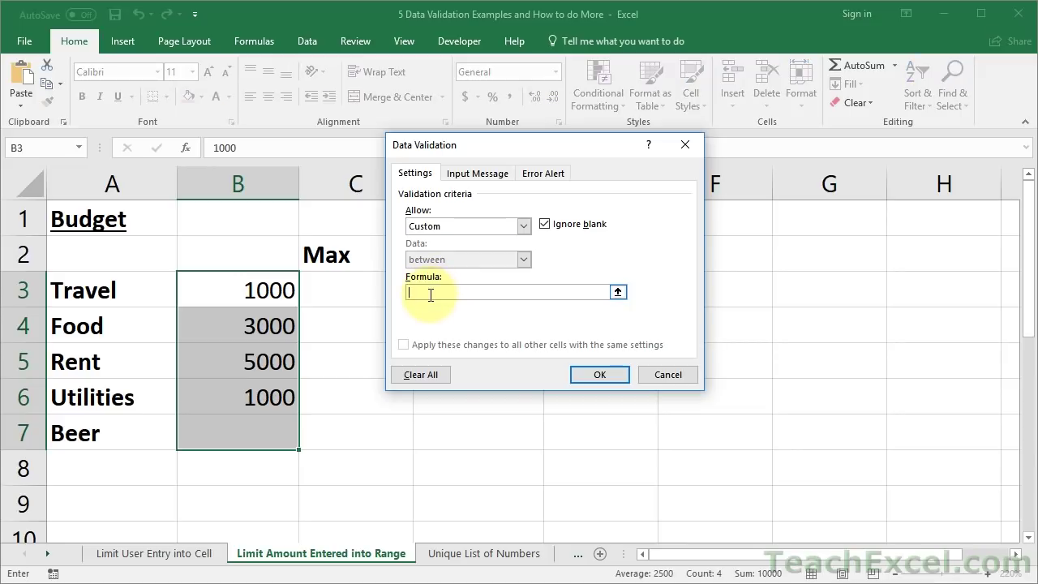
pyautogui.hotkey('ctrl', 'v')
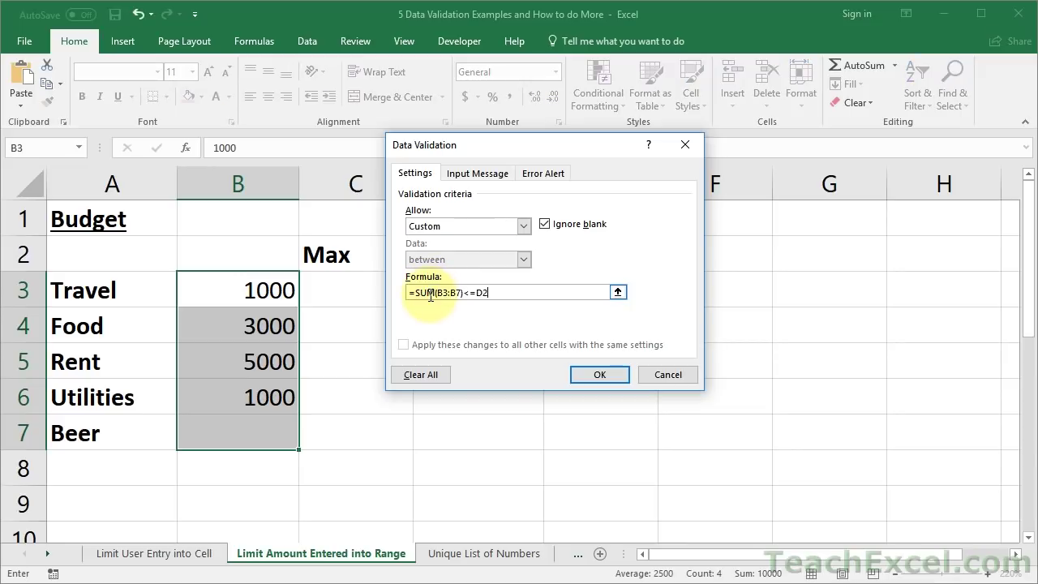
pyautogui.click(595, 369)
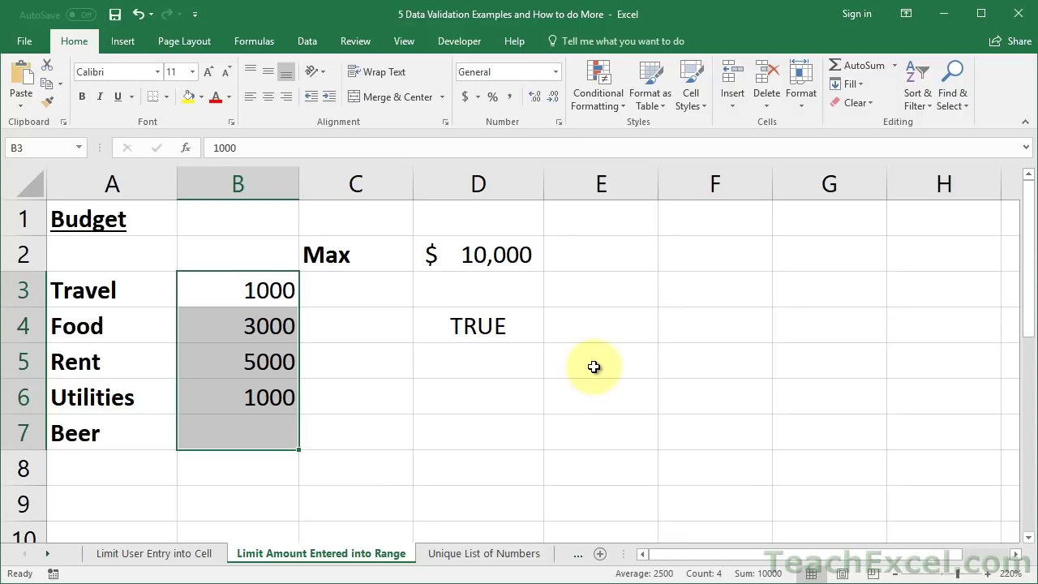
pyautogui.click(251, 361)
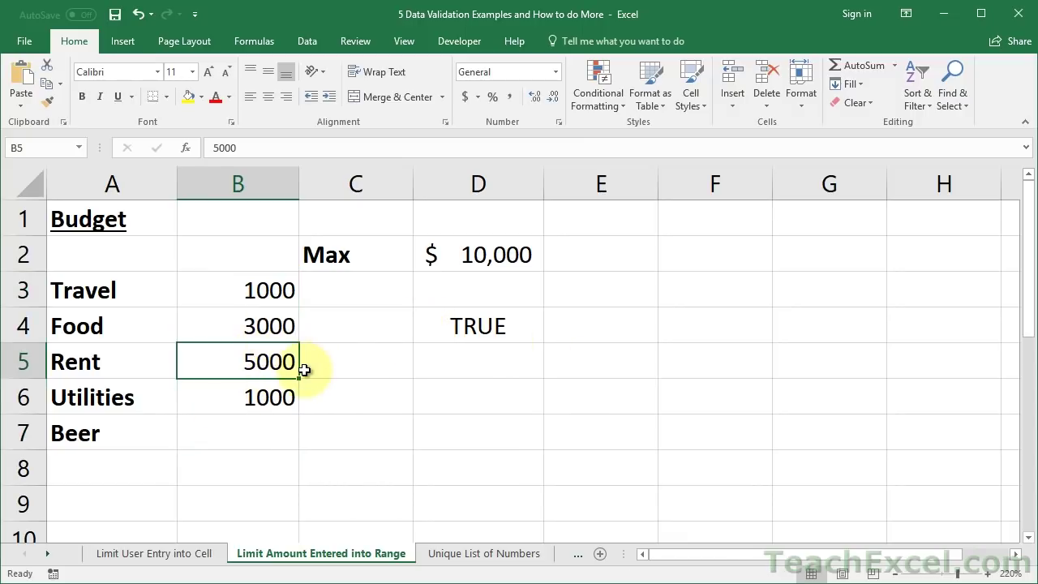
pyautogui.hotkey('alt', 'd')
pyautogui.press('l')
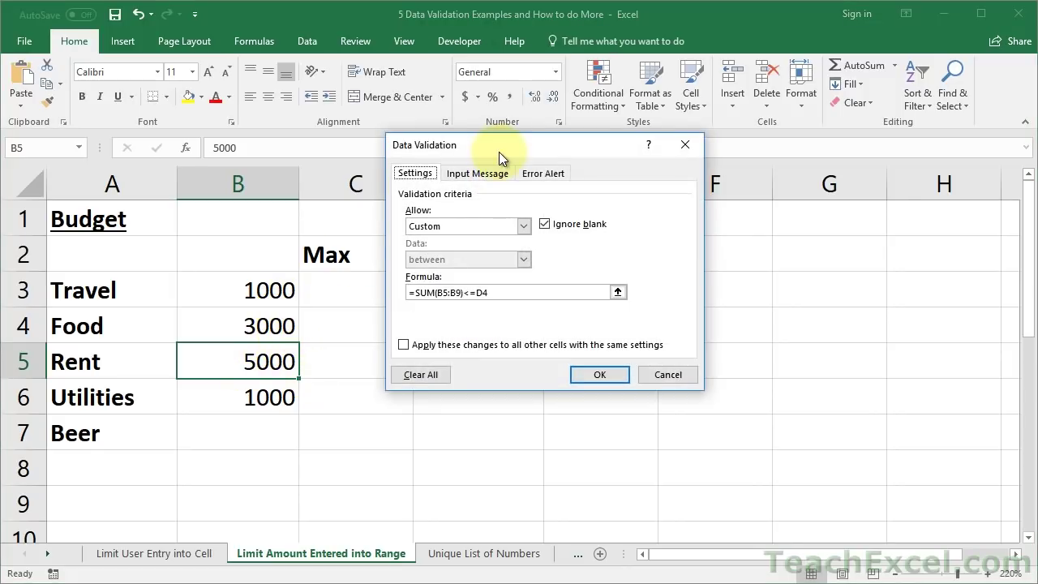
pyautogui.moveTo(527, 147); pyautogui.dragTo(735, 134)
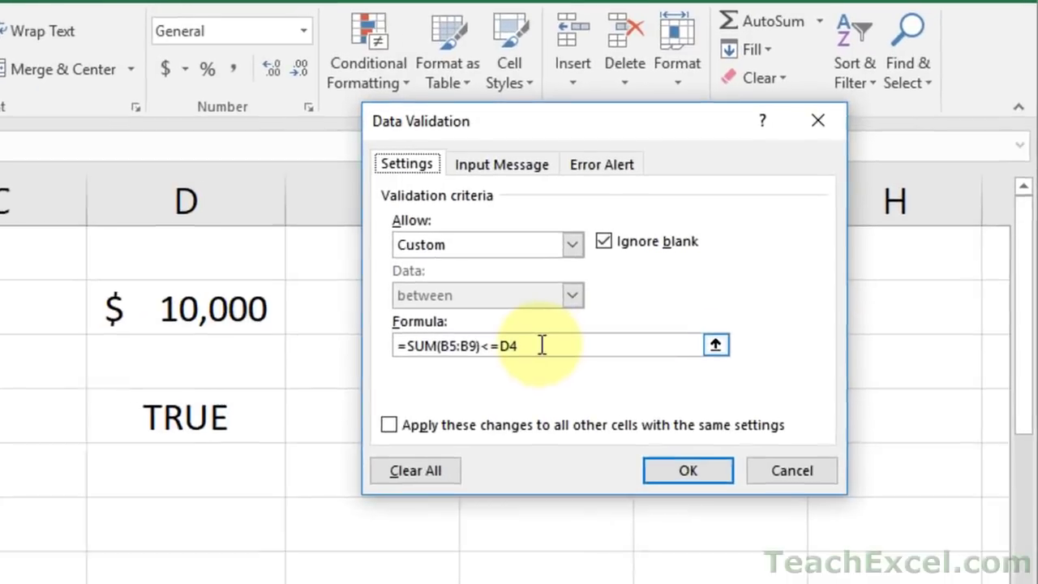
pyautogui.moveTo(533, 345); pyautogui.dragTo(502, 346)
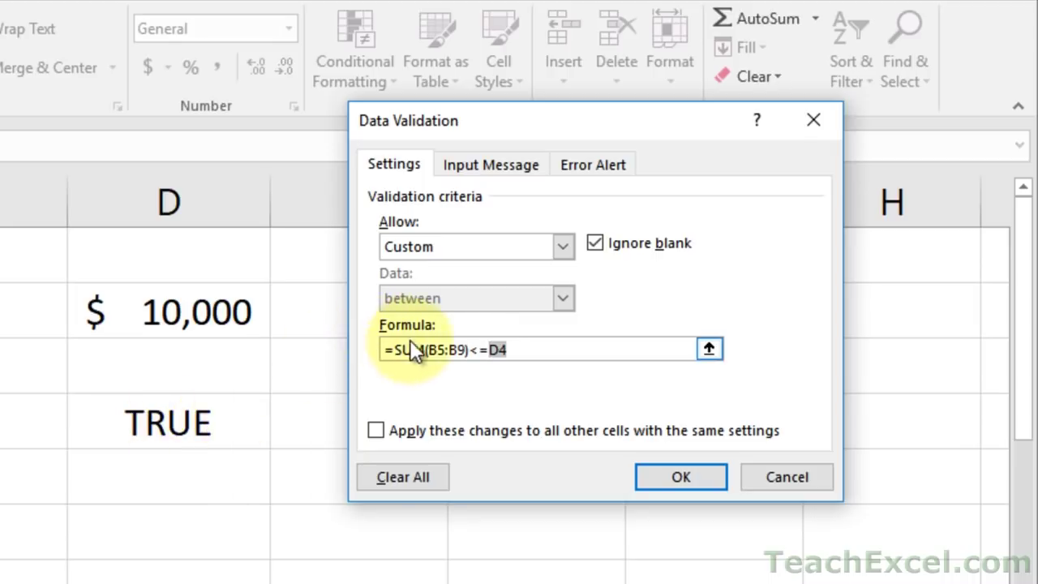
pyautogui.moveTo(427, 349); pyautogui.dragTo(467, 349)
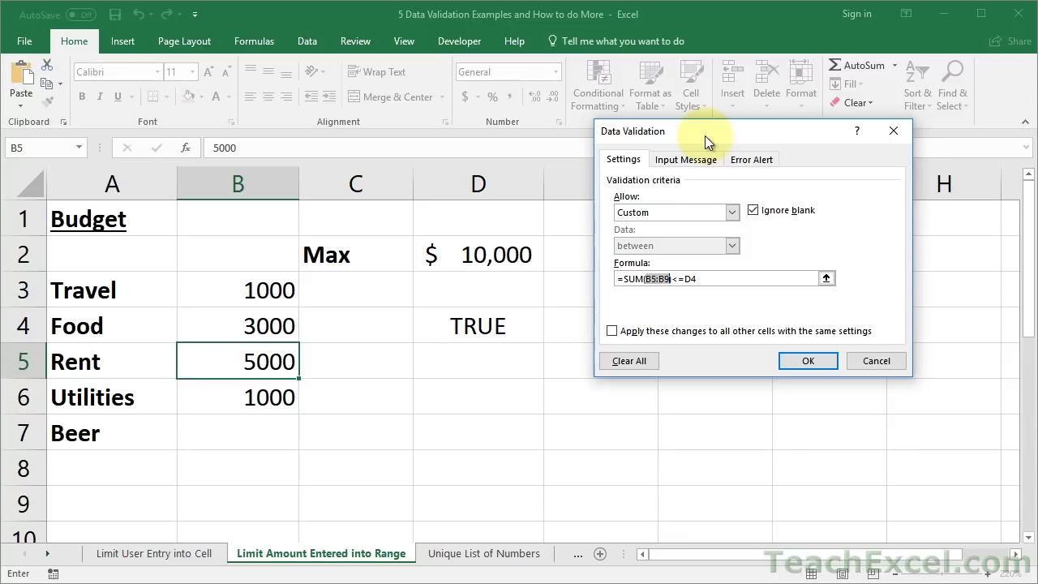
pyautogui.press('Return')
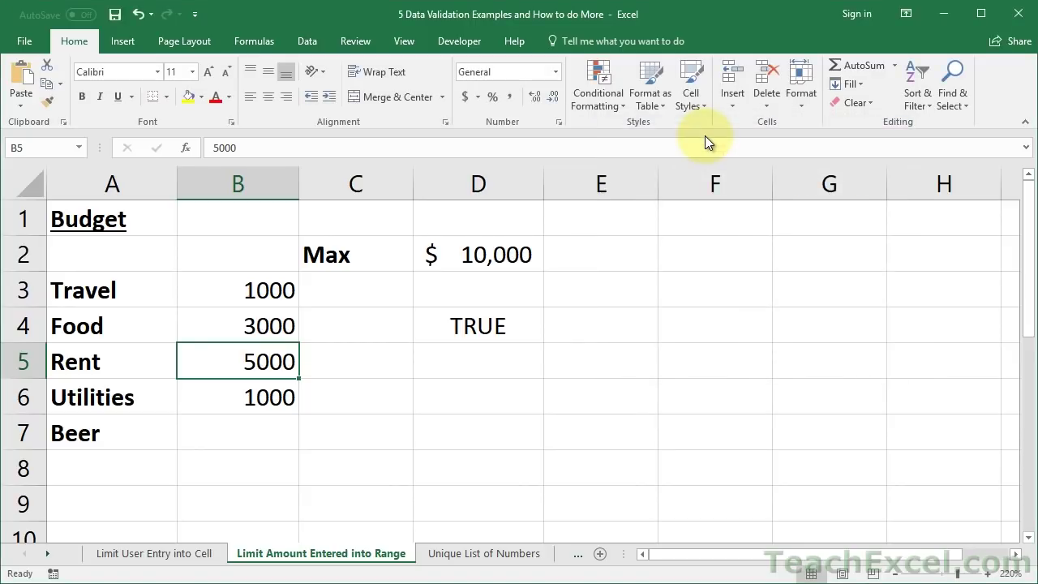
# Step: Make D4's formula references absolute: =SUM($B$3:$B$7)<=$D$2
pyautogui.click(436, 326)
pyautogui.doubleClick(435, 326)
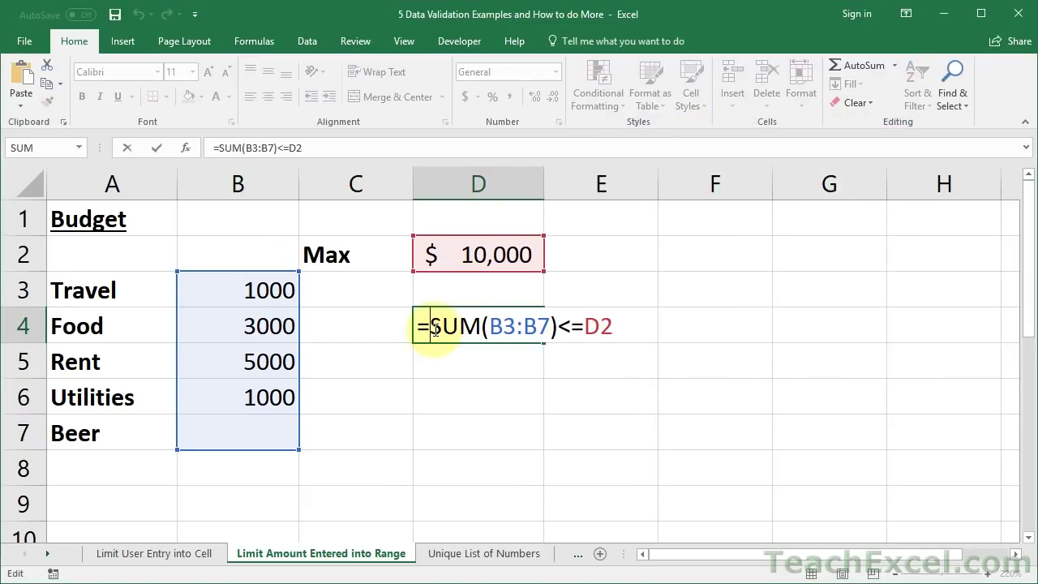
pyautogui.moveTo(490, 327); pyautogui.dragTo(550, 325)
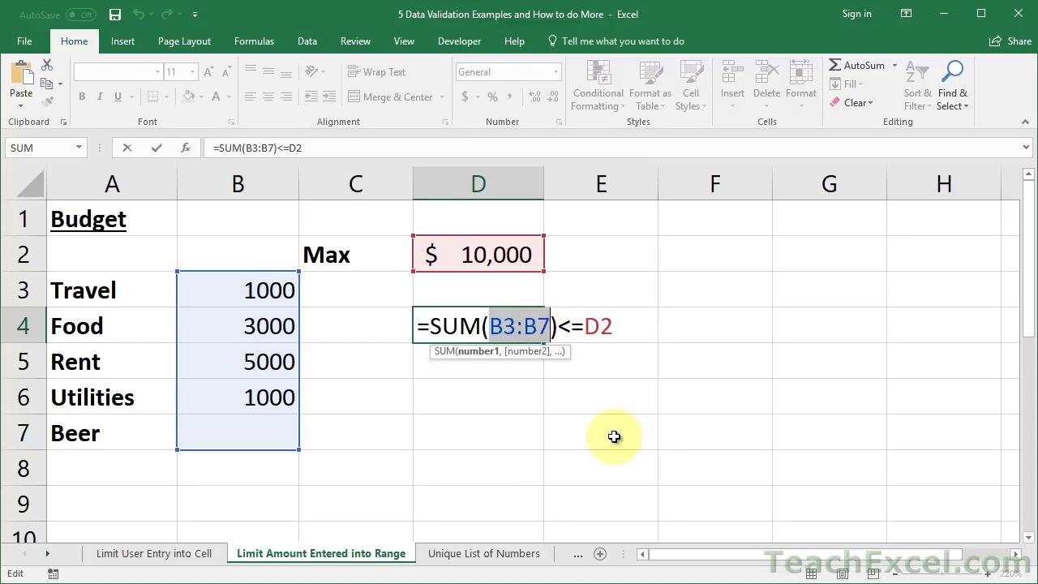
pyautogui.press('F4')
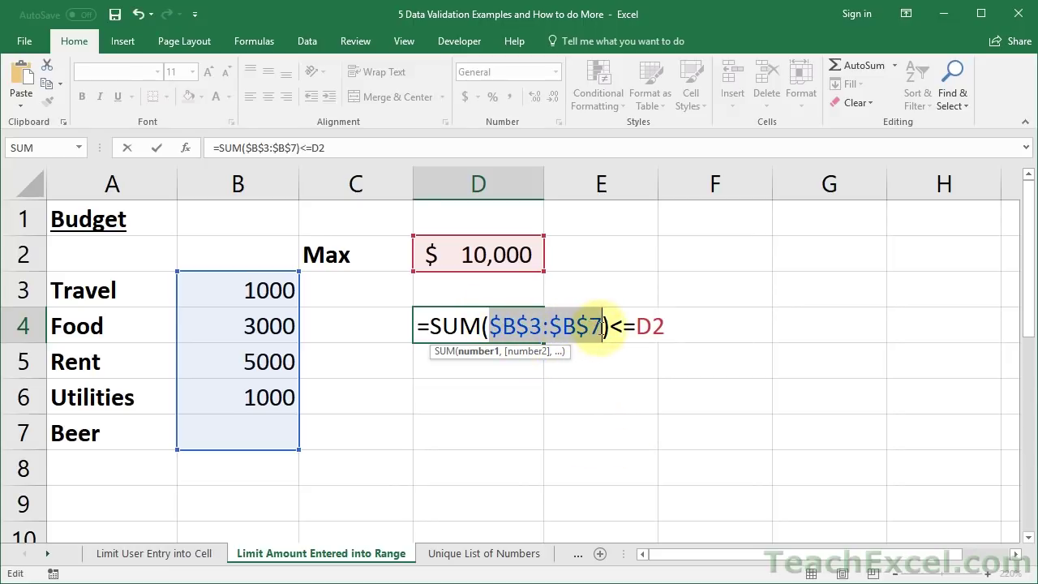
pyautogui.click(640, 323)
pyautogui.moveTo(640, 322); pyautogui.dragTo(687, 317)
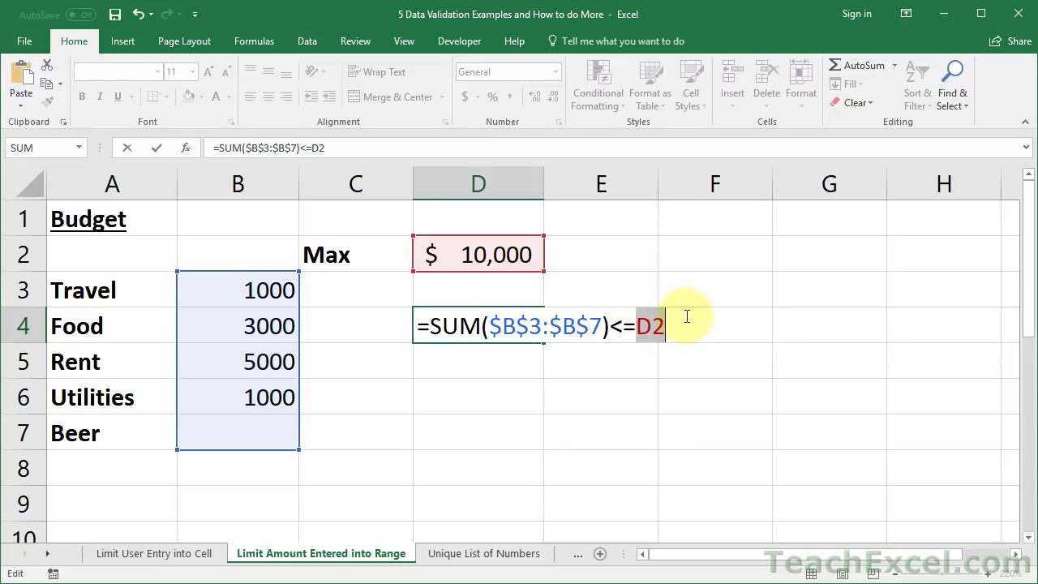
pyautogui.press('F4')
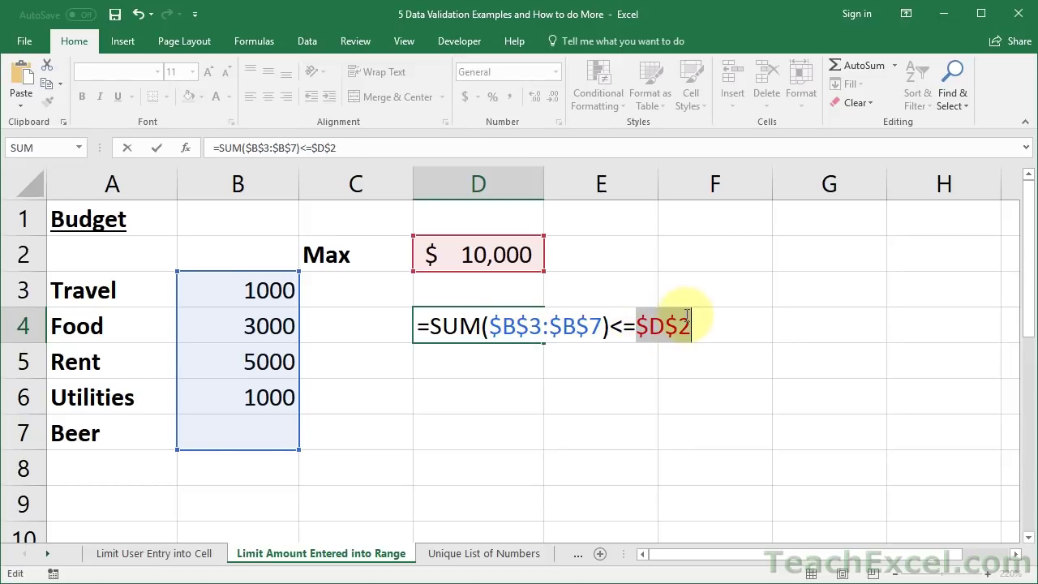
# Step: Copy the revised D4 formula and reselect the amounts B3:B7
pyautogui.moveTo(416, 325); pyautogui.dragTo(629, 343)
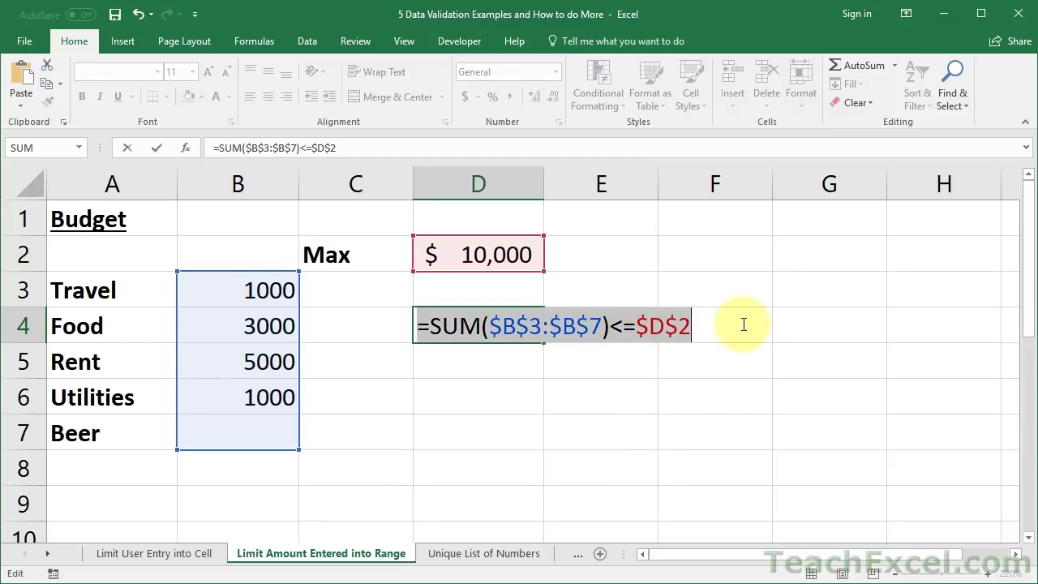
pyautogui.press('Escape')
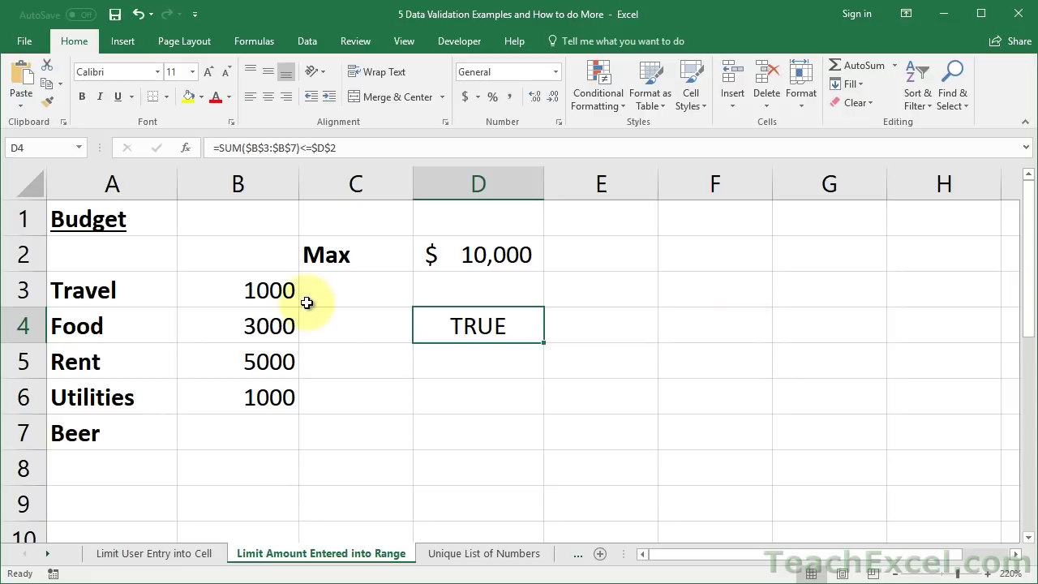
pyautogui.moveTo(262, 296); pyautogui.dragTo(242, 435)
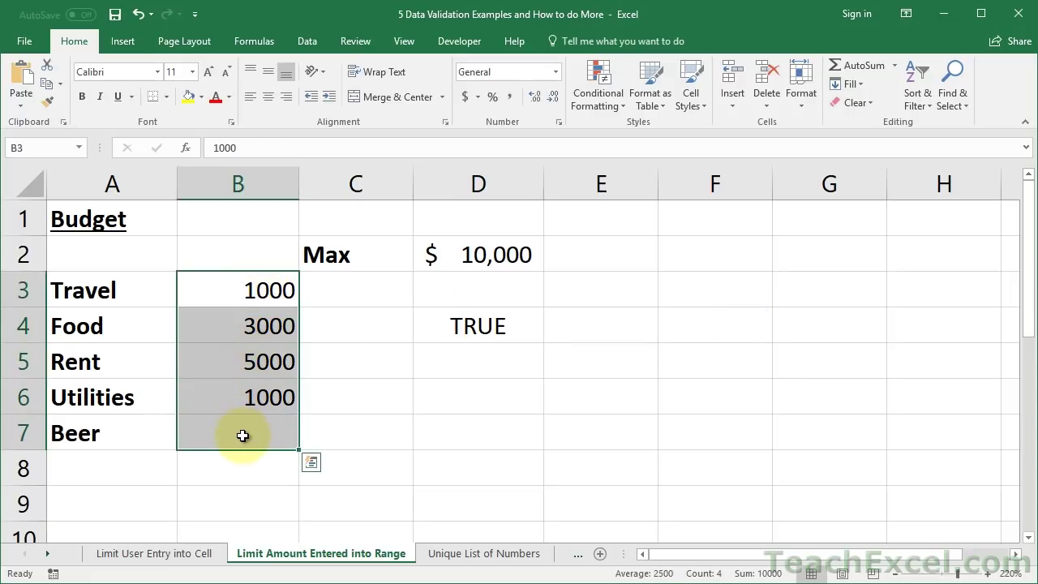
# Step: Replace B3:B7's validation formula with =SUM($B$3:$B$7)<=$D$2
pyautogui.hotkey('alt', 'a')
pyautogui.press('v')
pyautogui.press('v')
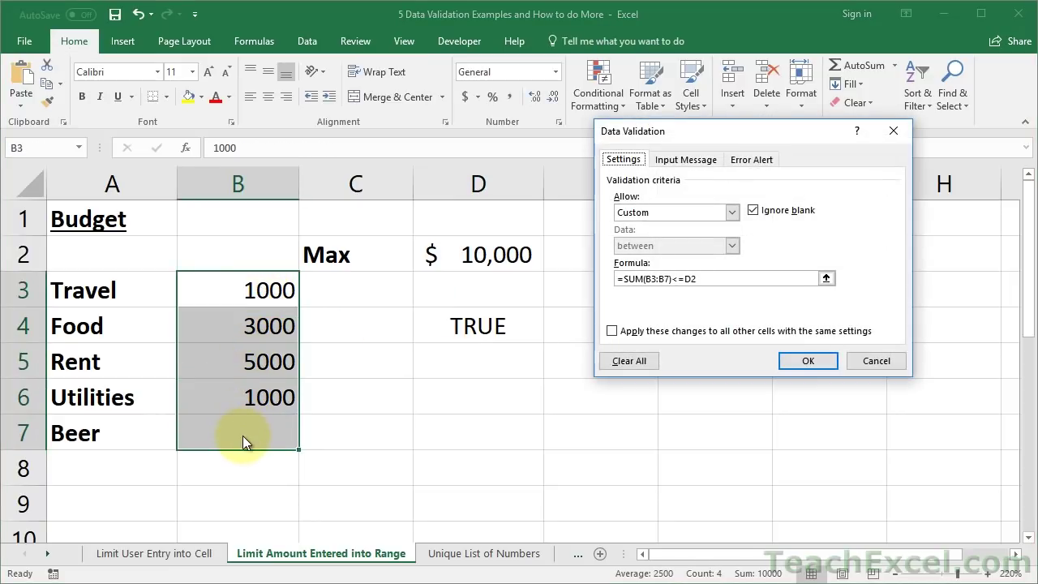
pyautogui.moveTo(684, 132); pyautogui.dragTo(493, 159)
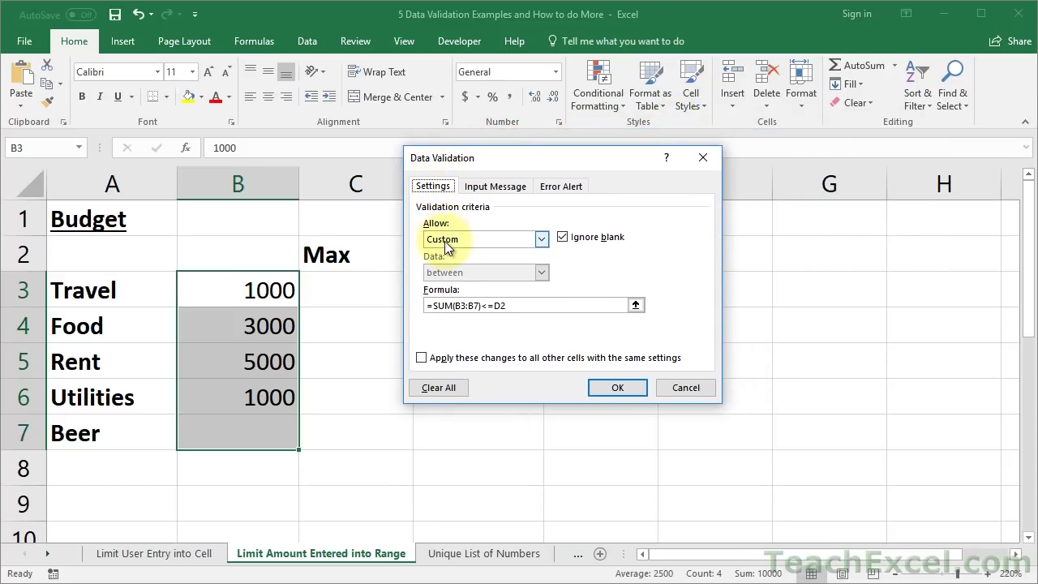
pyautogui.click(533, 303)
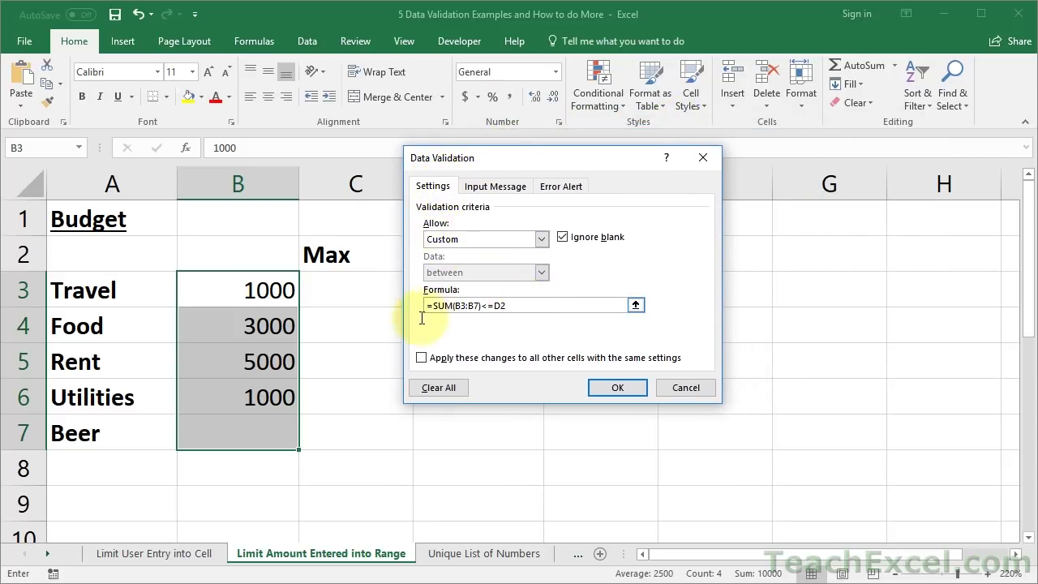
pyautogui.moveTo(427, 306); pyautogui.dragTo(519, 304)
pyautogui.press('BackSpace')
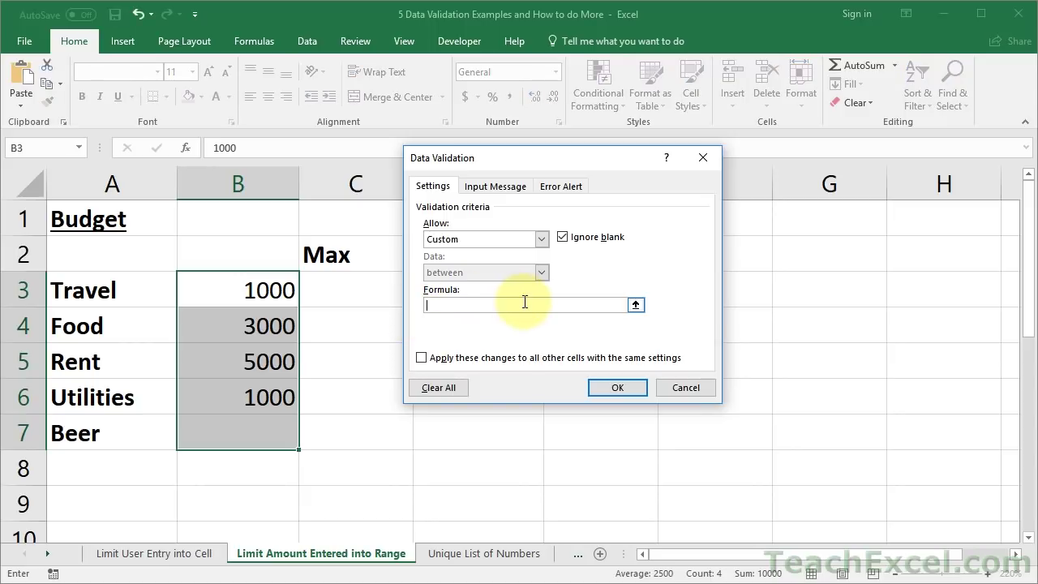
pyautogui.write('=SUM($B$3:$B$7)<=$D$2')
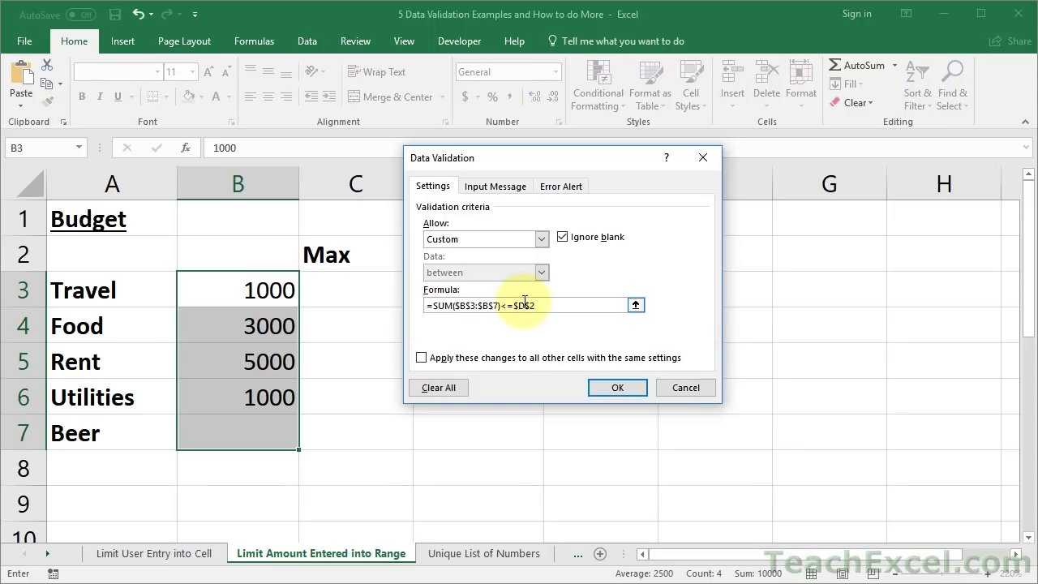
pyautogui.click(618, 388)
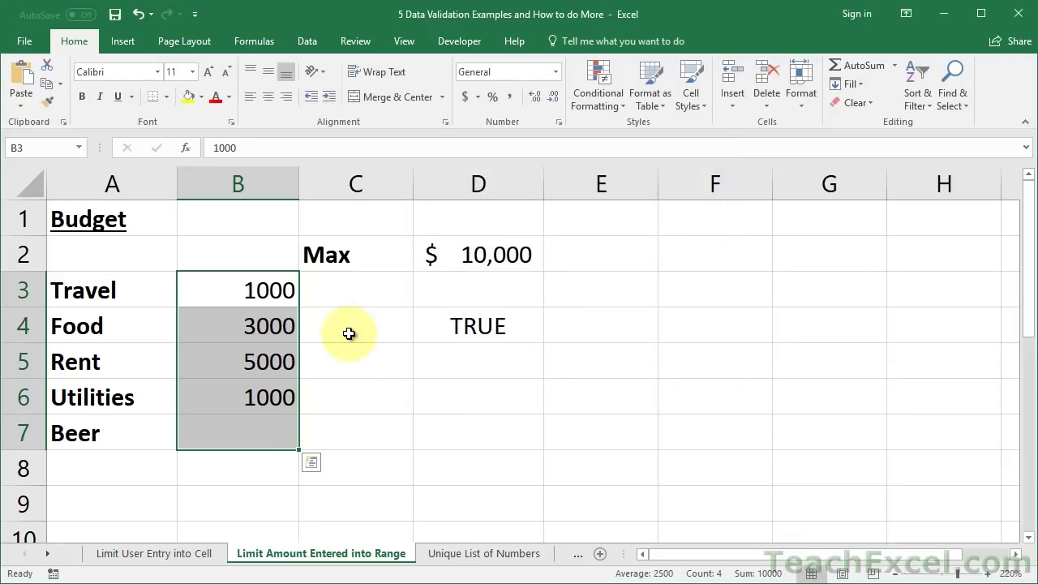
pyautogui.click(251, 369)
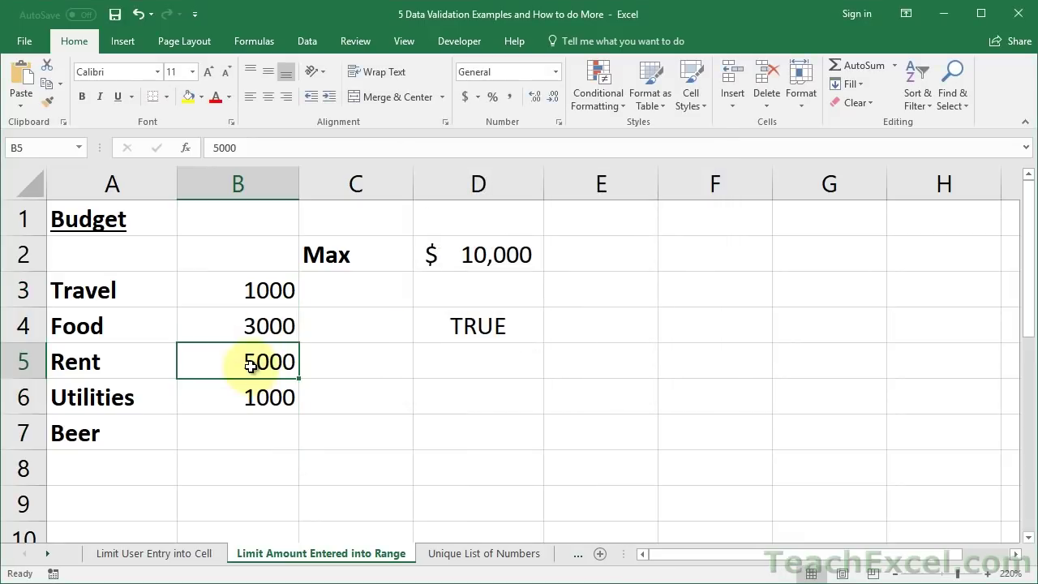
pyautogui.hotkey('alt', 'd')
pyautogui.press('l')
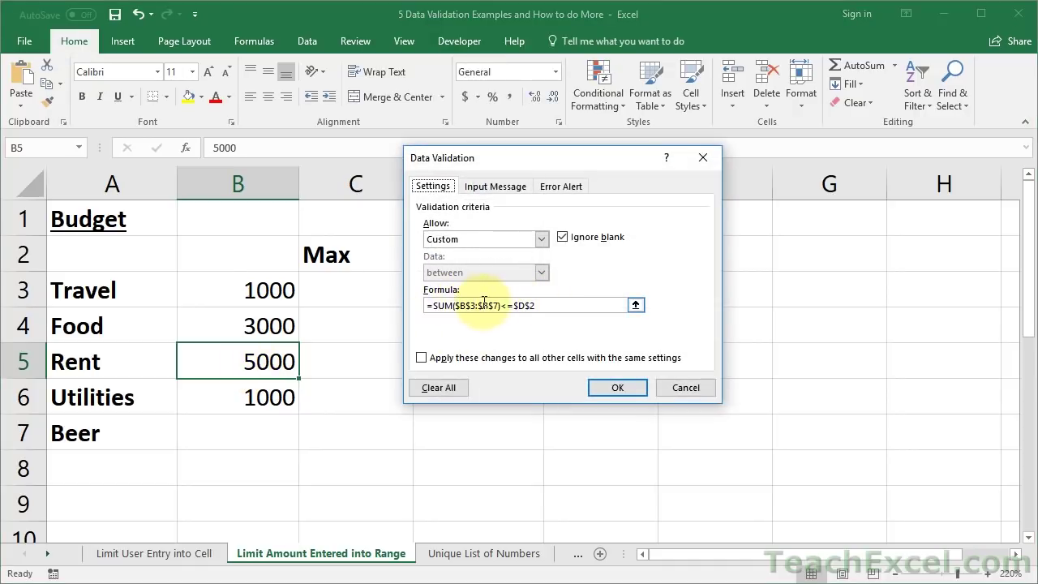
pyautogui.moveTo(565, 168); pyautogui.dragTo(696, 157)
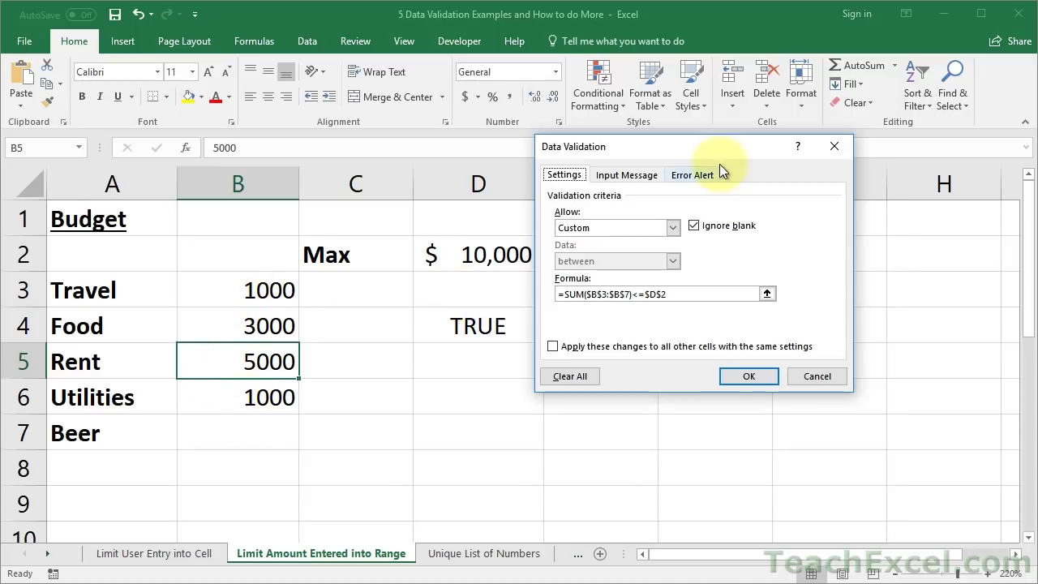
pyautogui.moveTo(717, 144); pyautogui.dragTo(531, 162)
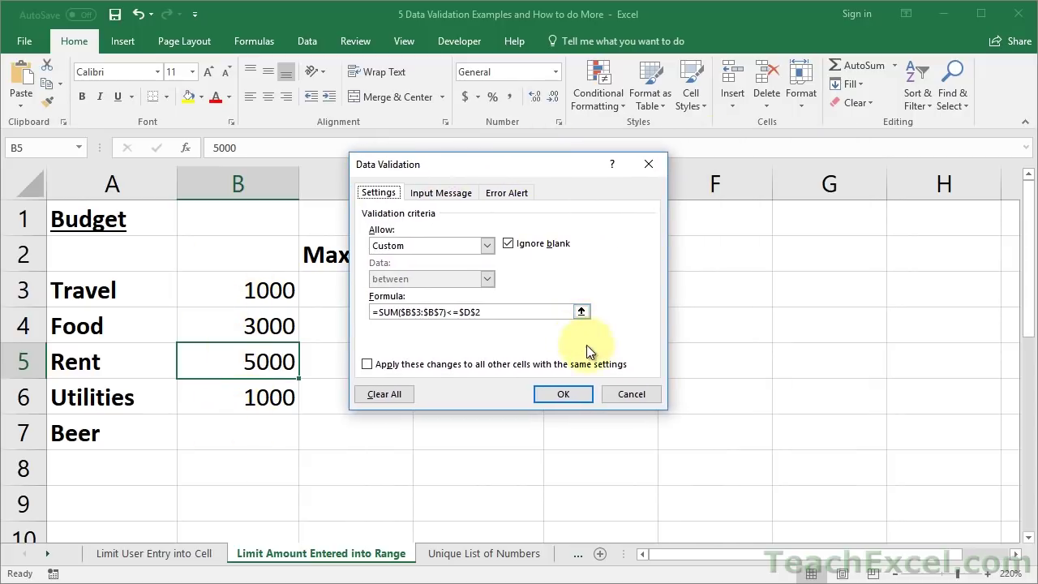
pyautogui.click(616, 393)
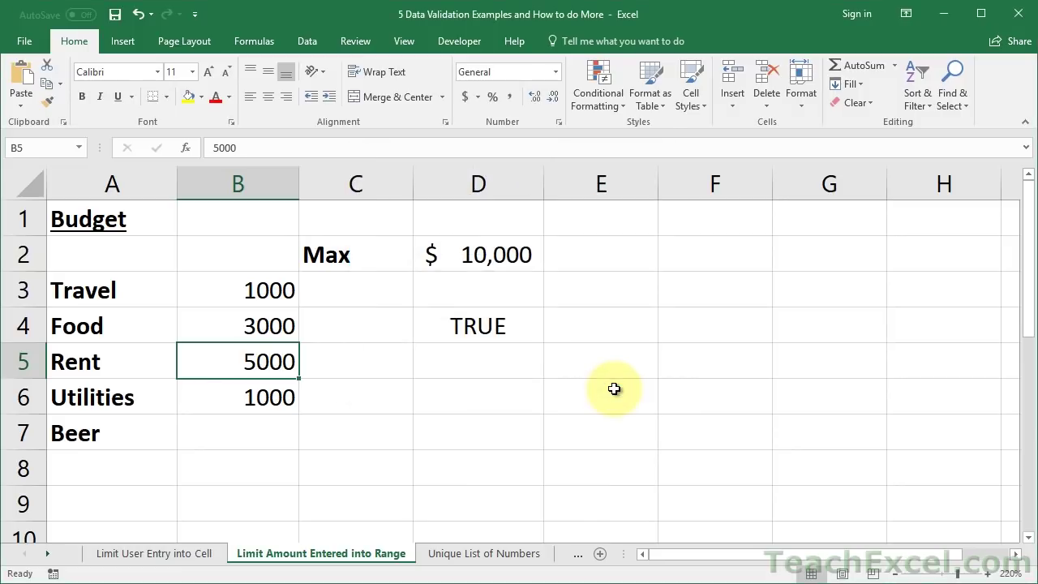
# Step: Test the cap: Beer 2000, Travel 5000 and Beer 1000 are each rejected and cancelled
pyautogui.click(269, 431)
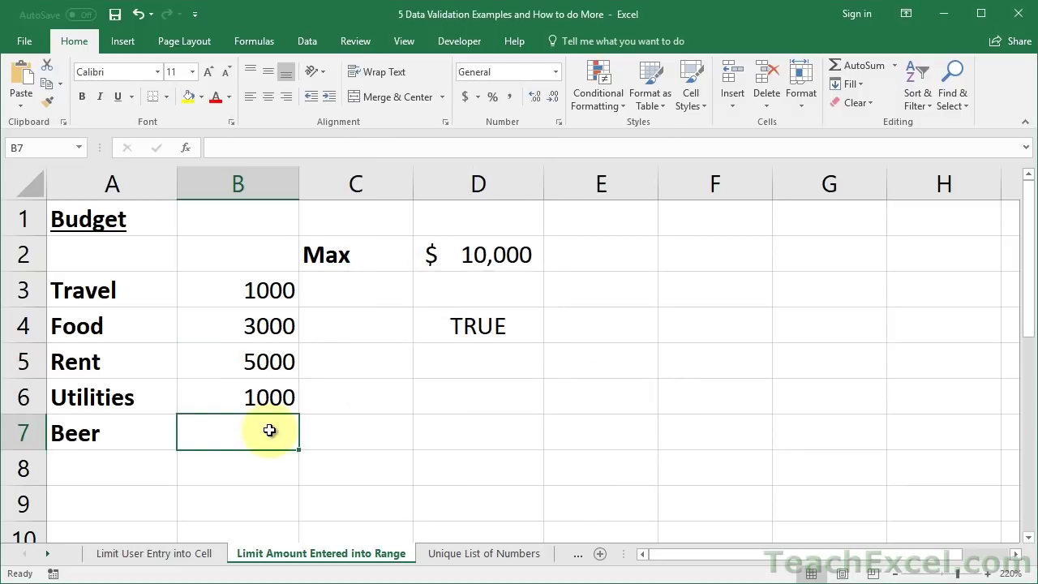
pyautogui.write('2000')
pyautogui.press('Return')
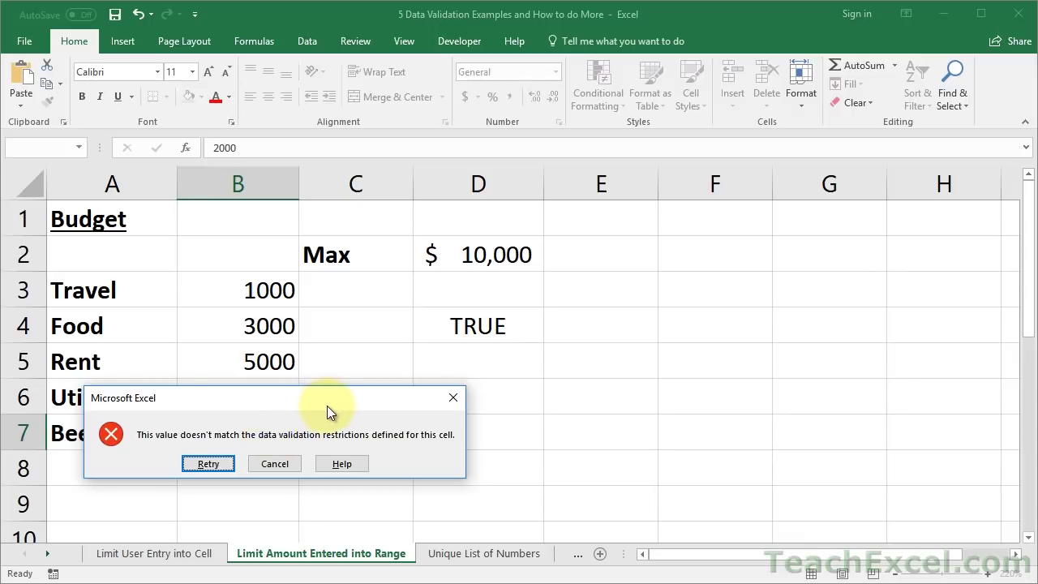
pyautogui.click(276, 464)
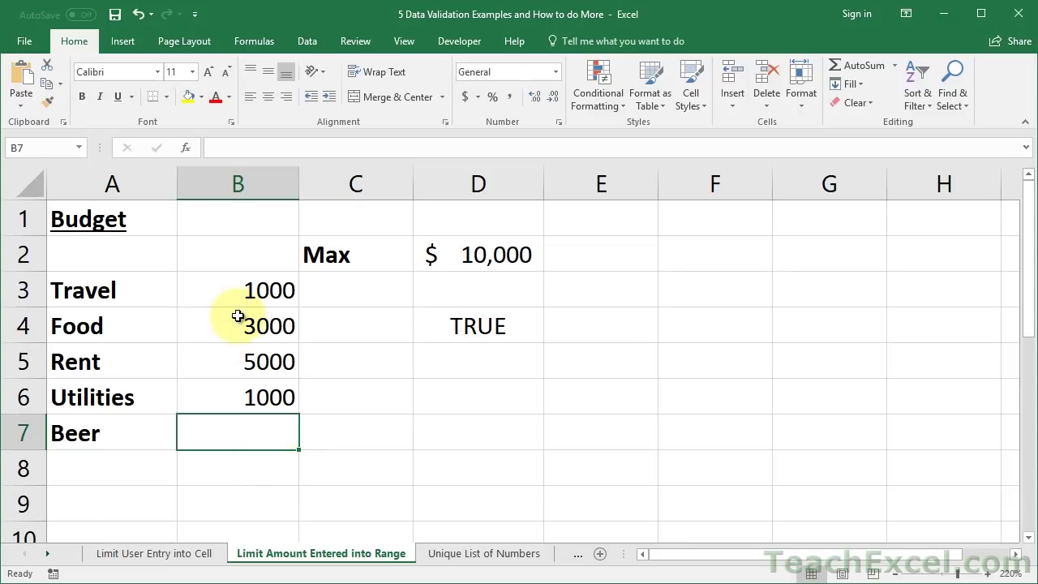
pyautogui.click(228, 294)
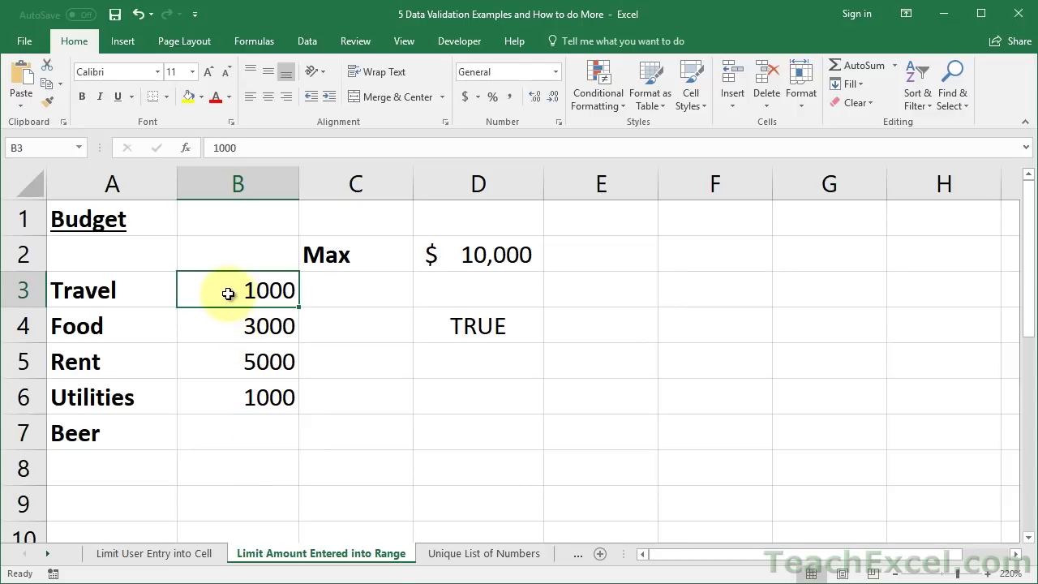
pyautogui.write('5000')
pyautogui.press('Return')
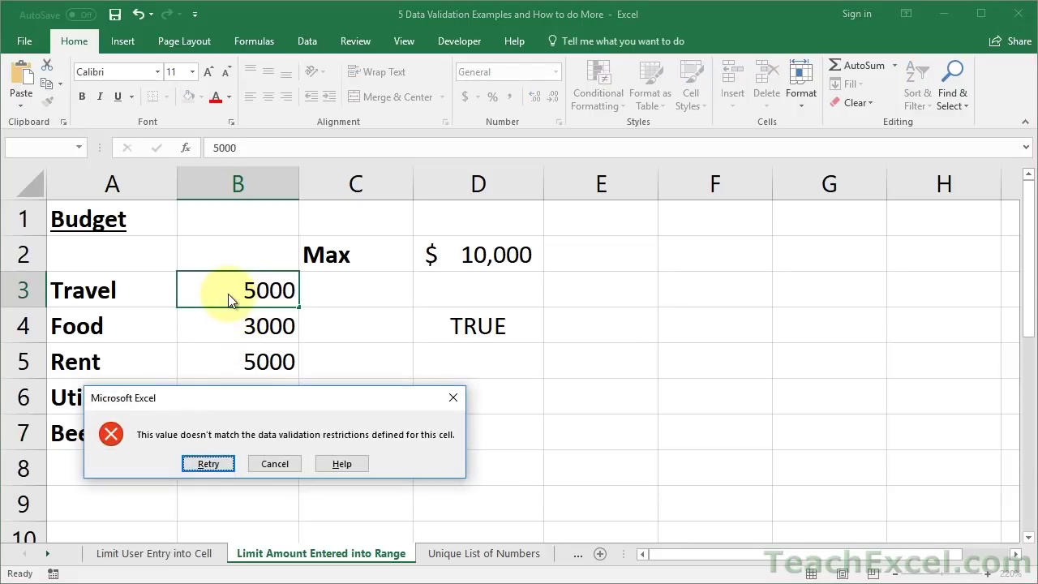
pyautogui.click(271, 462)
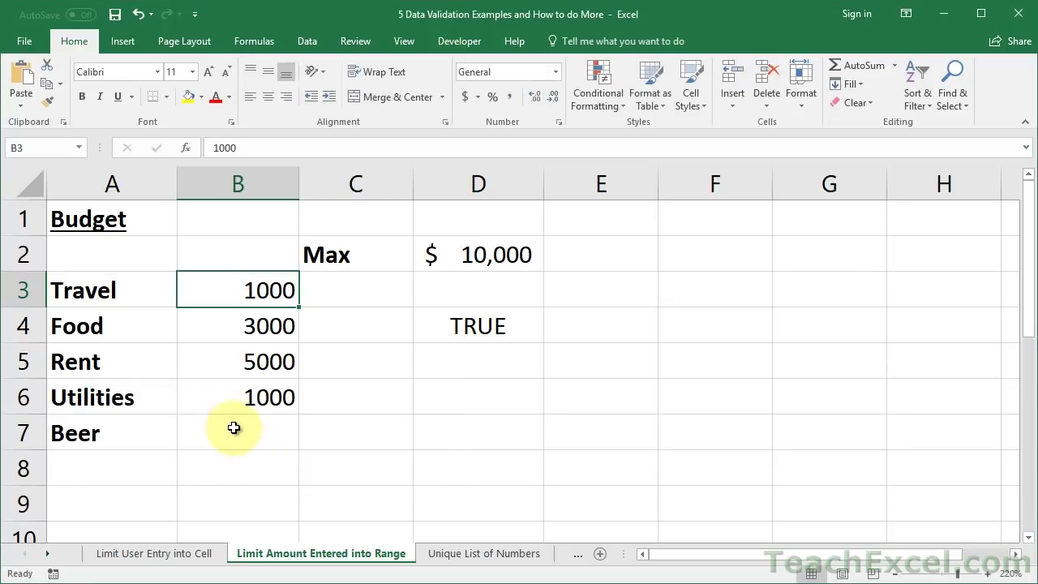
pyautogui.click(223, 435)
pyautogui.write('1000')
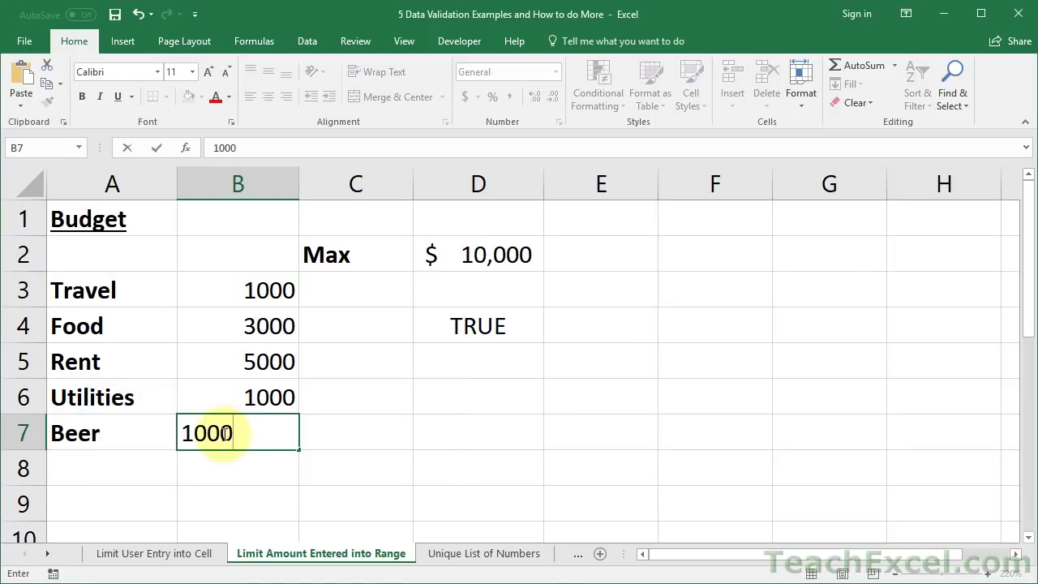
pyautogui.press('Return')
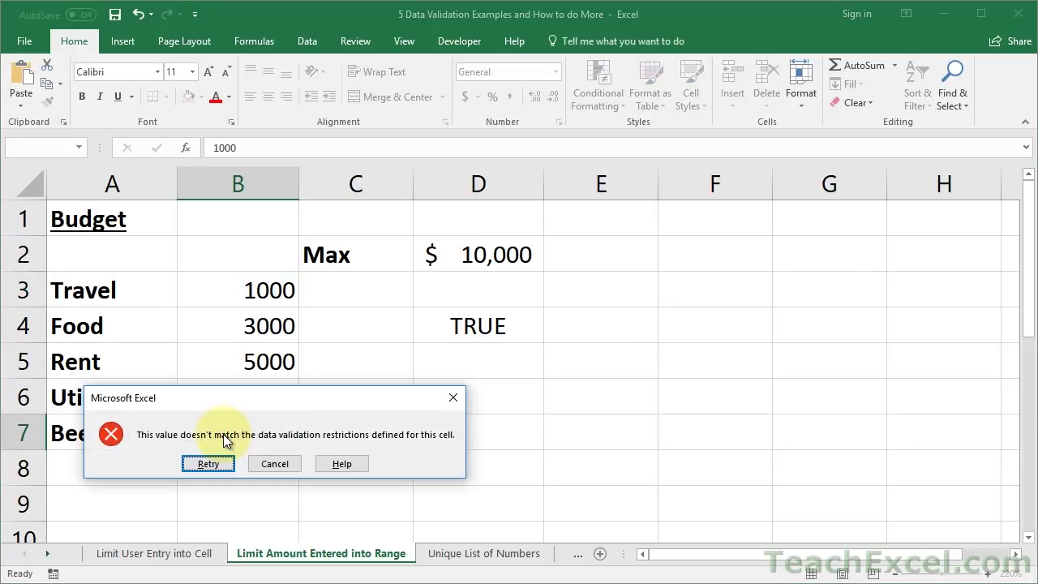
pyautogui.click(272, 465)
# Step: Lower Food in B4 to 2000 and enter 1000 for Beer in B7
pyautogui.press('Up')
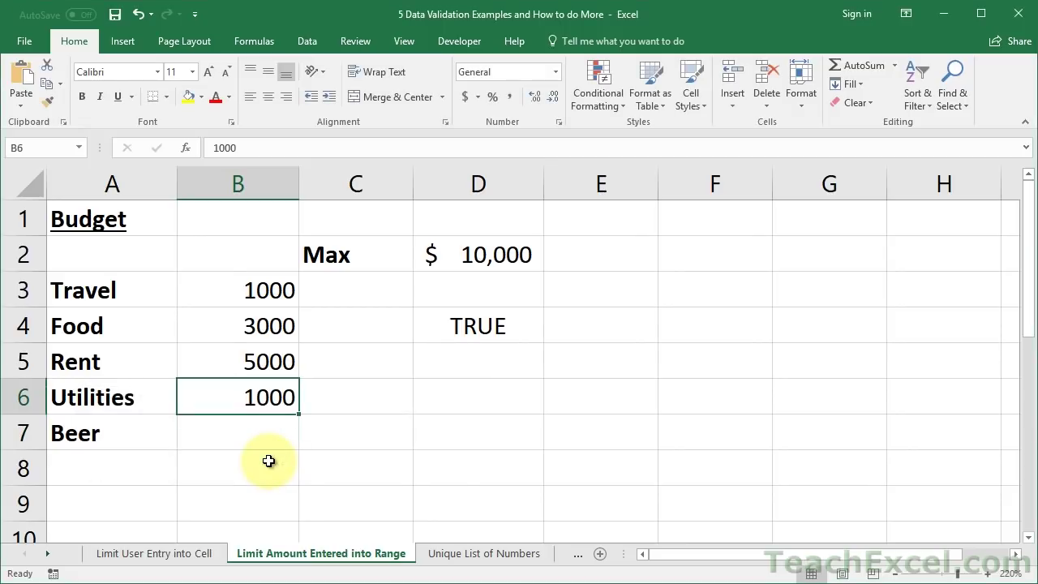
pyautogui.press('Up')
pyautogui.press('Up')
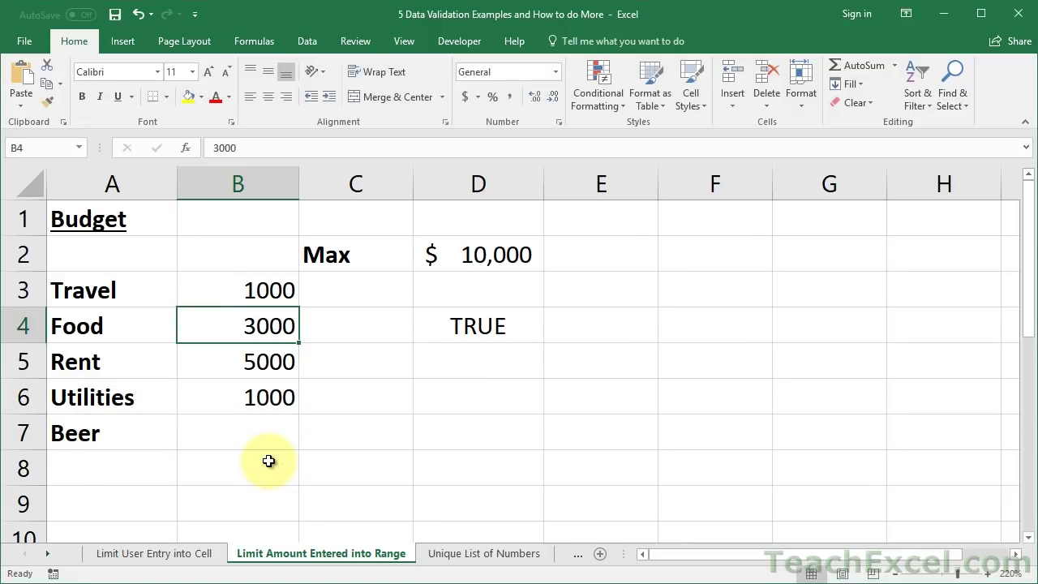
pyautogui.write('2500')
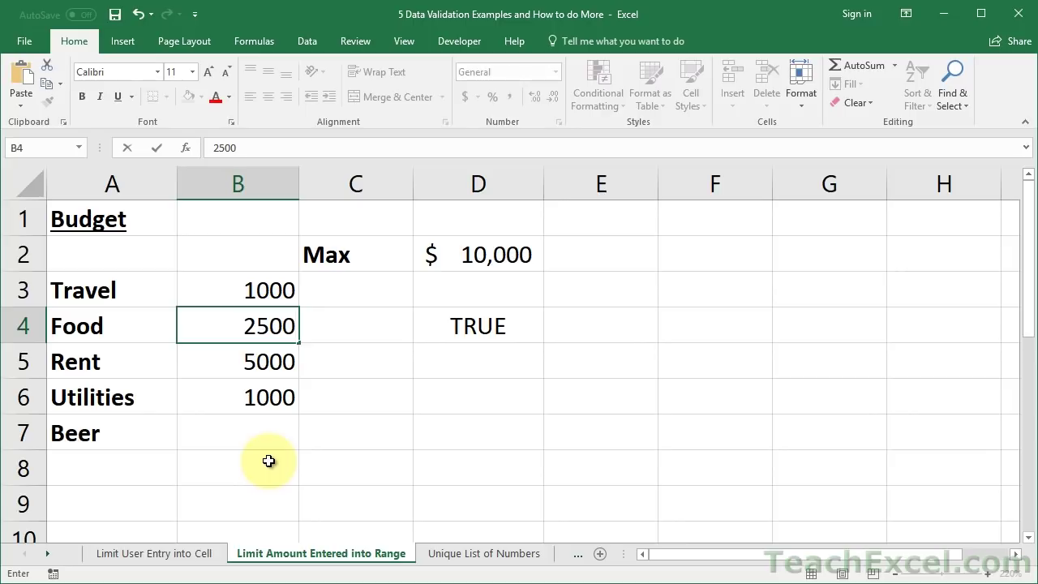
pyautogui.press('BackSpace')
pyautogui.press('BackSpace')
pyautogui.press('BackSpace')
pyautogui.press('BackSpace')
pyautogui.write('2000')
pyautogui.press('Return')
pyautogui.press('Return')
pyautogui.press('Return')
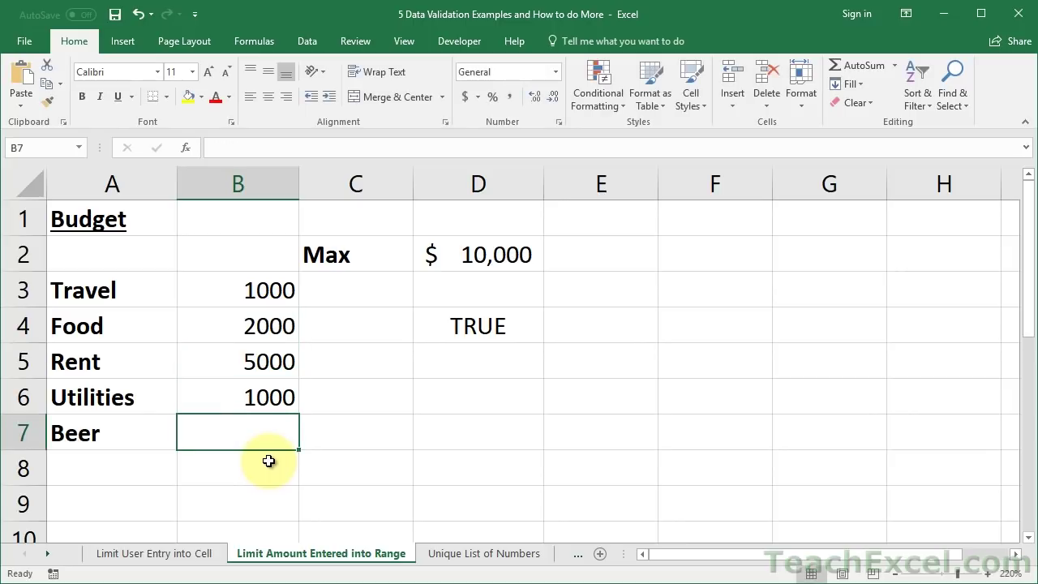
pyautogui.write('1000')
pyautogui.hotkey('ctrl', 'Return')
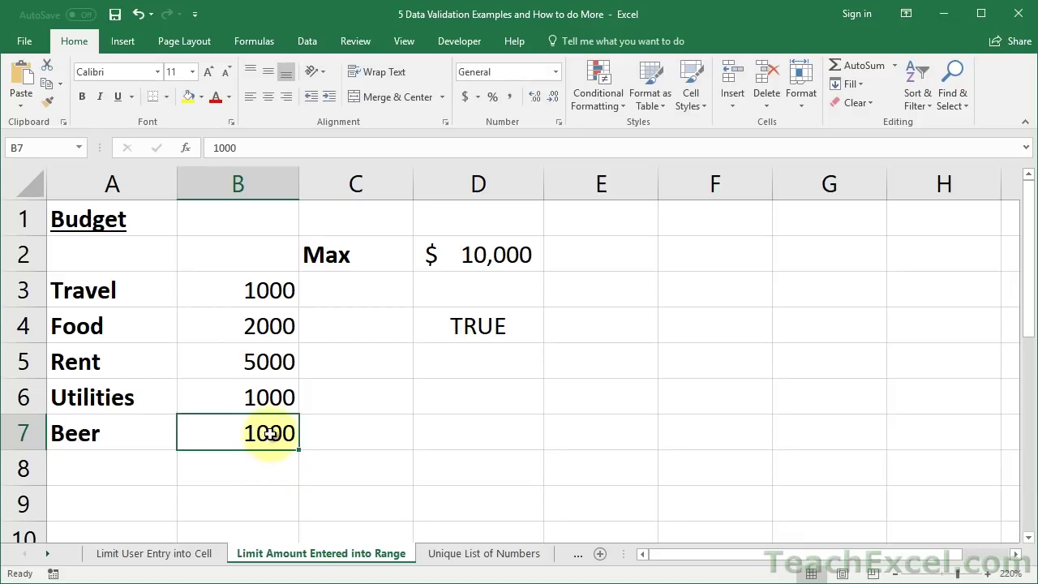
# Step: Try changing Beer to 1001, then abandon it, keeping 1000
pyautogui.doubleClick(273, 432)
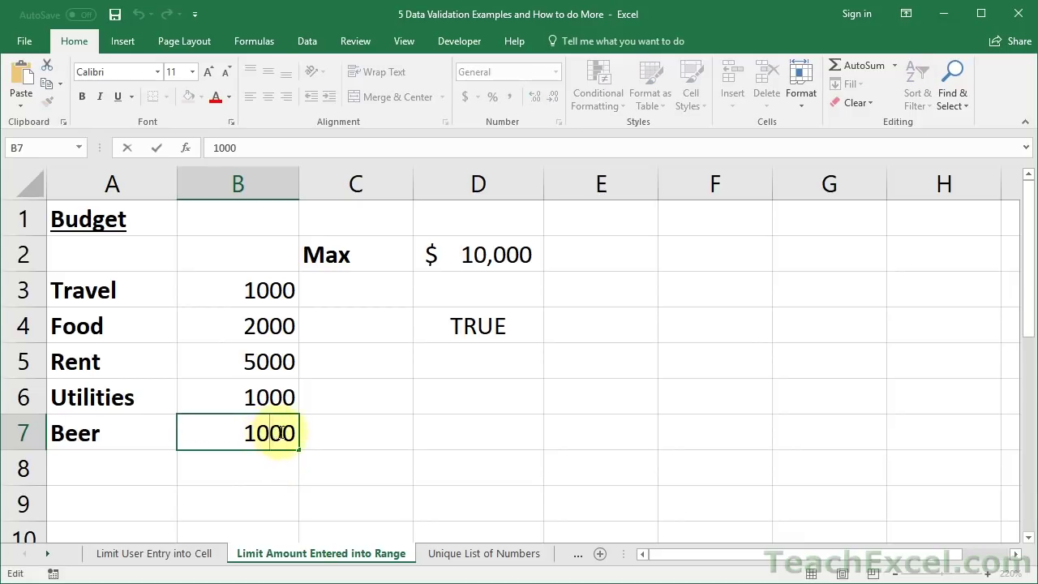
pyautogui.click(282, 432)
pyautogui.press('Delete')
pyautogui.write('1')
pyautogui.press('Return')
pyautogui.press('Return')
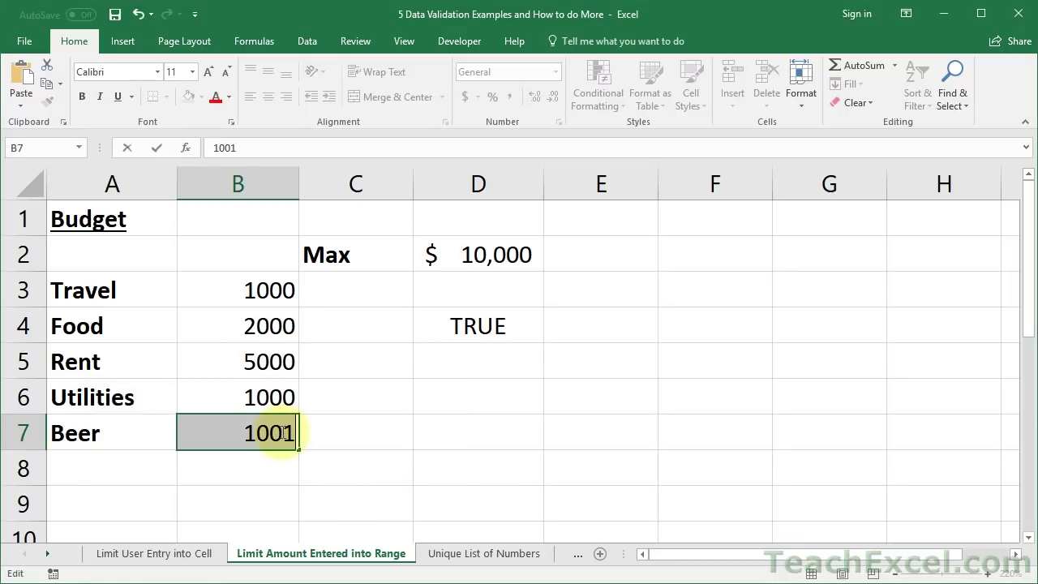
pyautogui.press('Escape')
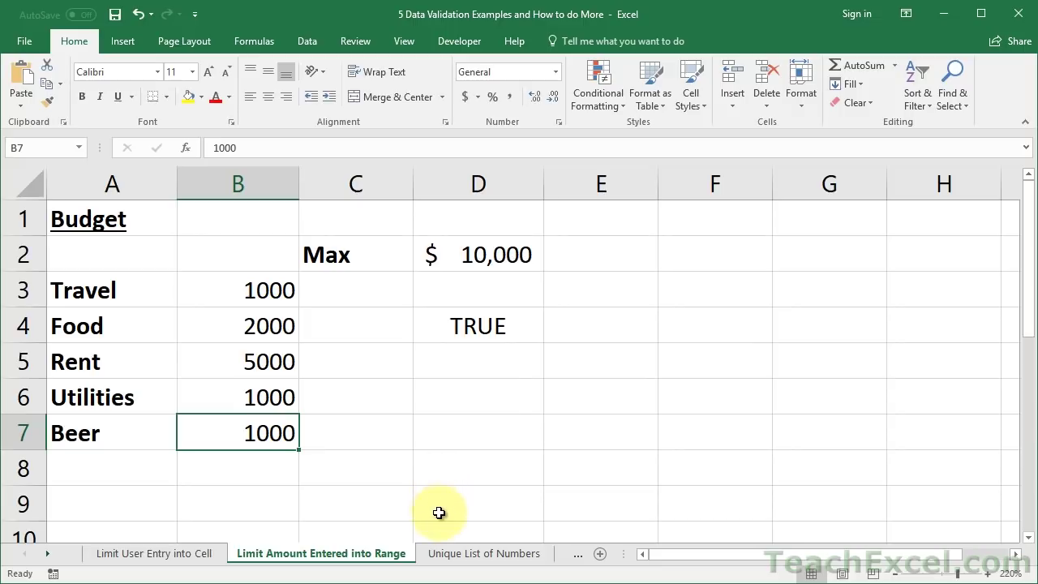
# Step: Switch to the Unique List of Numbers sheet and move to cell C2
pyautogui.click(478, 558)
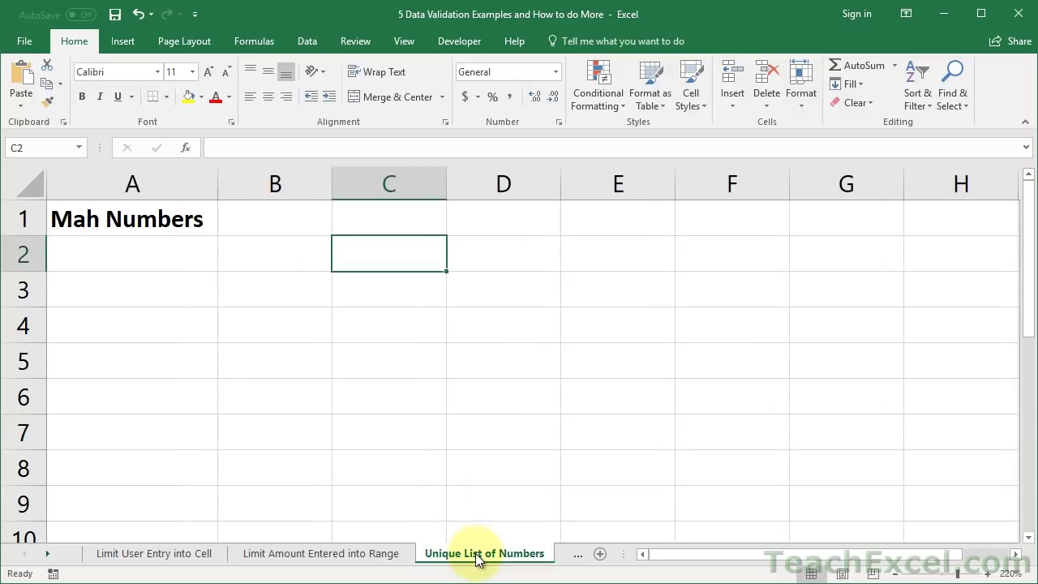
pyautogui.click(146, 260)
pyautogui.press('Down')
pyautogui.press('Down')
pyautogui.press('Down')
pyautogui.press('Down')
pyautogui.press('Down')
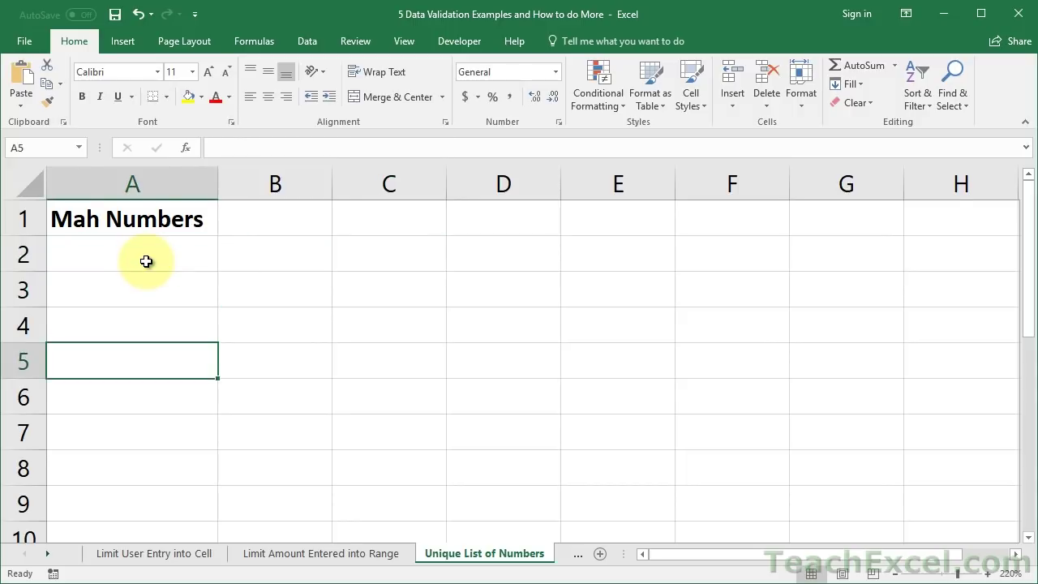
pyautogui.press('Up')
pyautogui.press('Up')
pyautogui.press('Up')
pyautogui.press('Up')
pyautogui.press('Up')
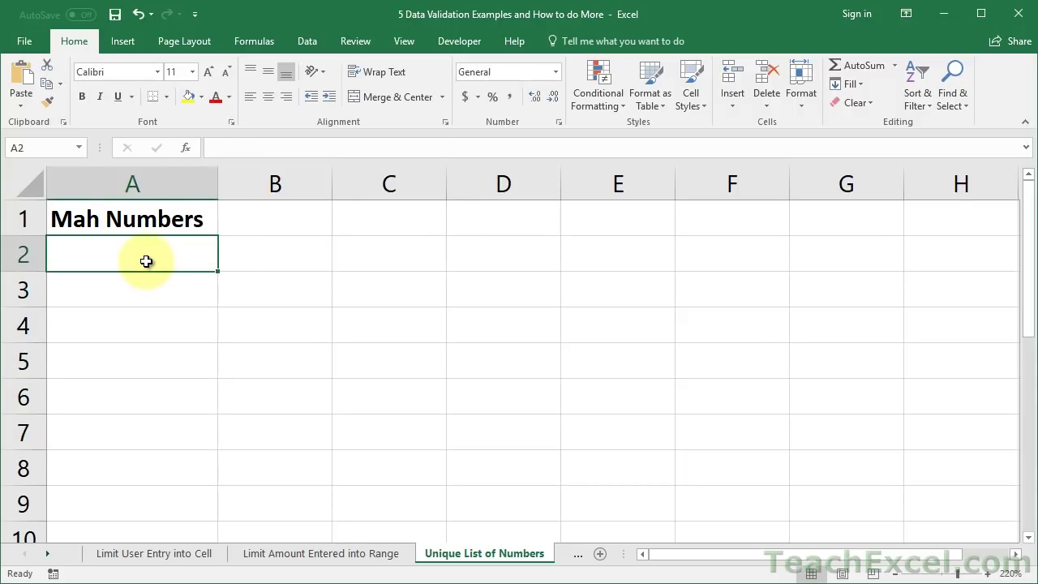
pyautogui.press('Right')
pyautogui.press('Right')
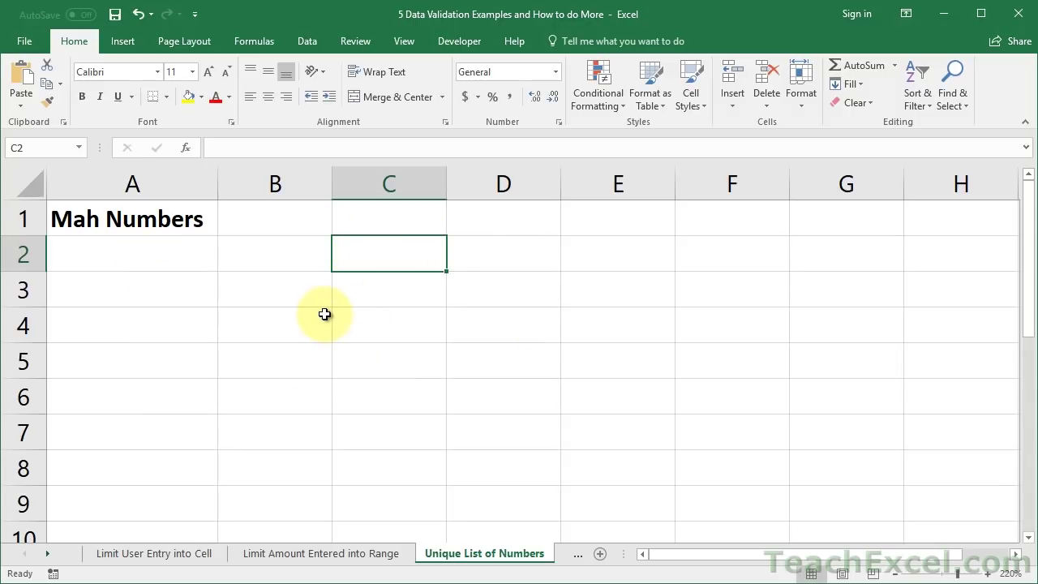
# Step: Try the Custom rule type in Data Validation, then cancel without adding a rule
pyautogui.hotkey('alt', 'a')
pyautogui.press('v')
pyautogui.press('v')
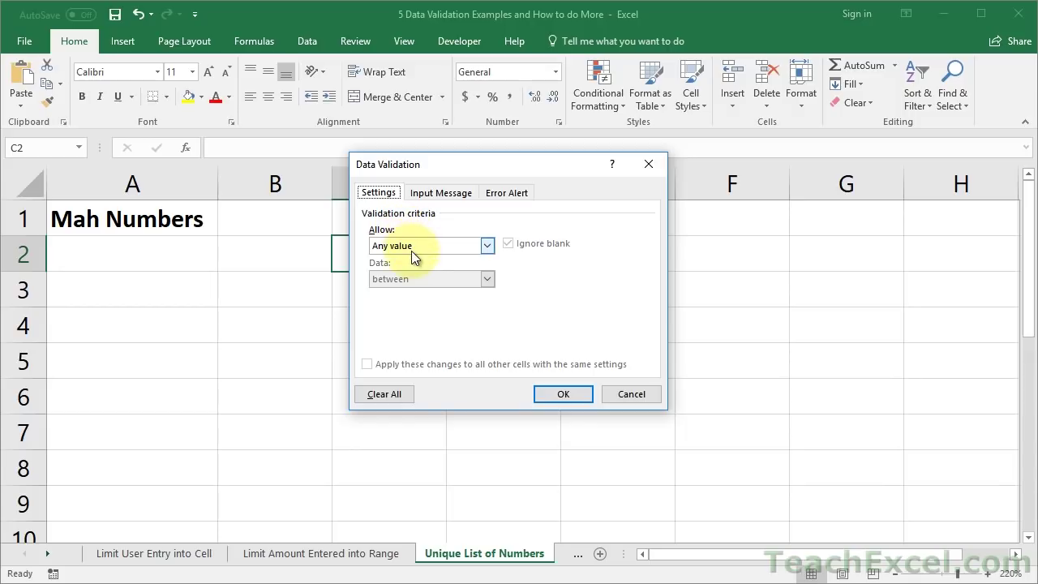
pyautogui.click(411, 251)
pyautogui.click(413, 338)
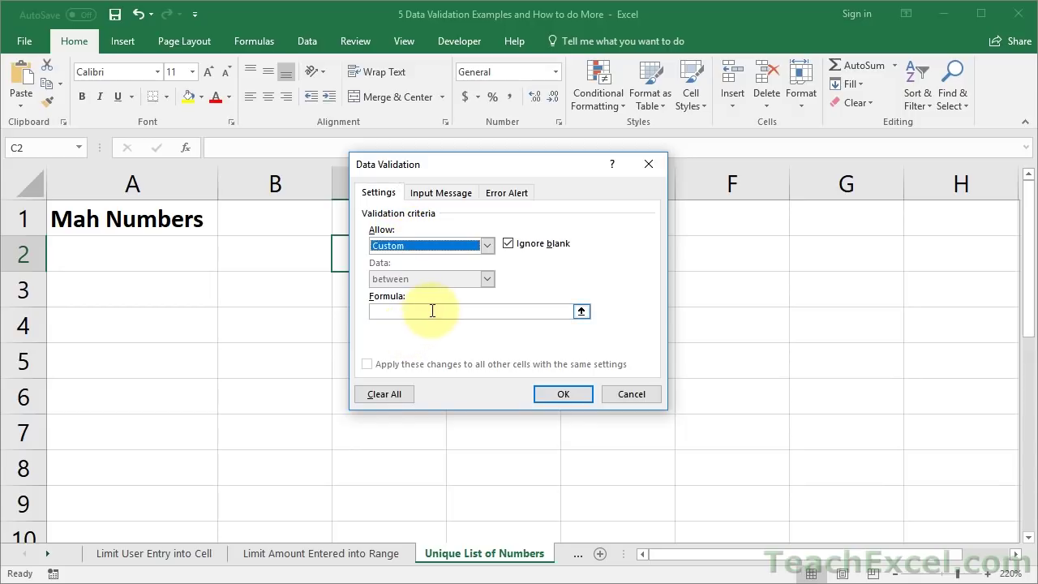
pyautogui.click(432, 311)
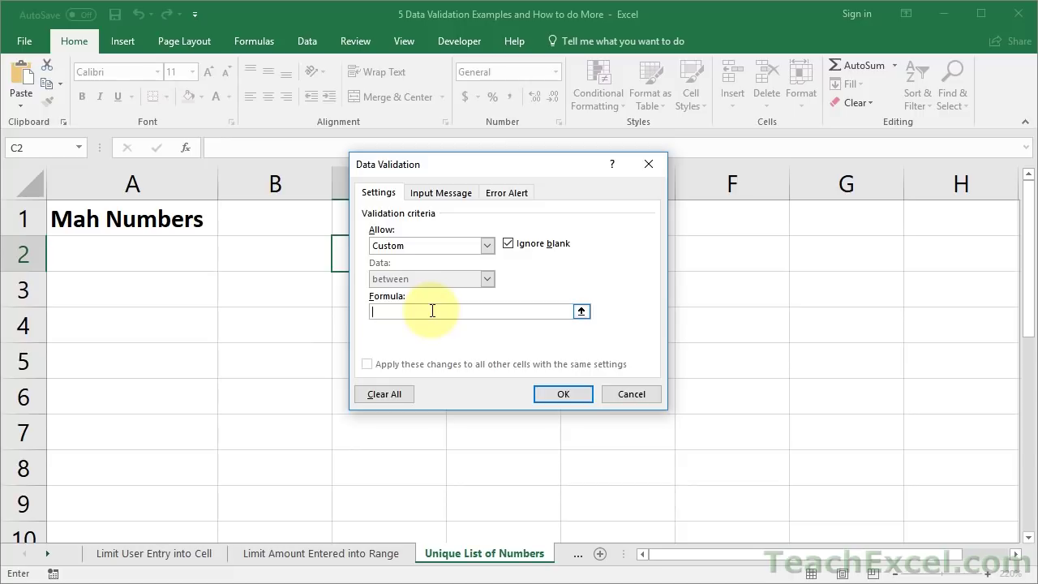
pyautogui.press('Escape')
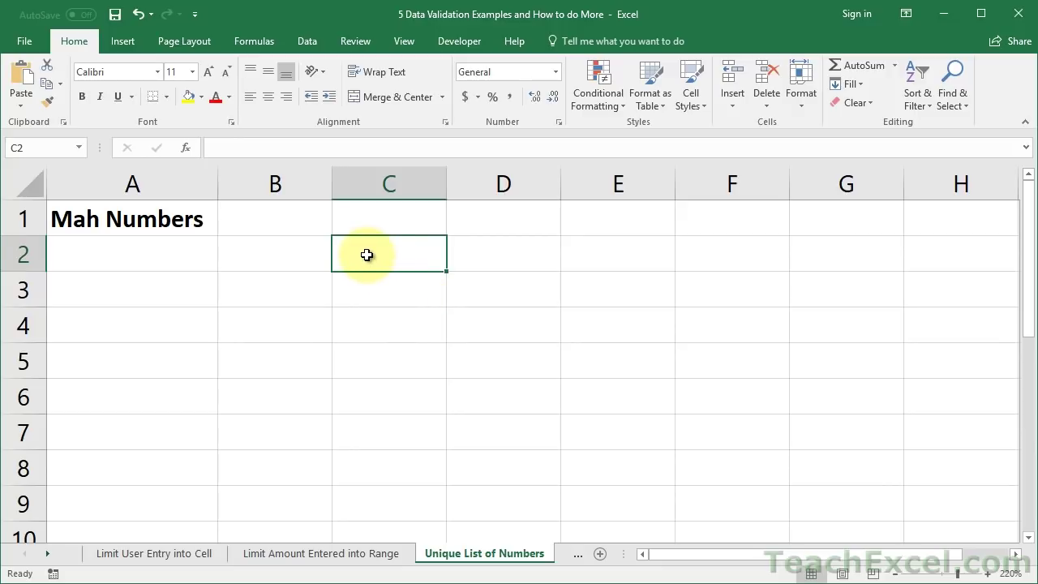
# Step: In C2, begin the formula =AND(ISNUMBER(A2), as the number check
pyautogui.write('=and')
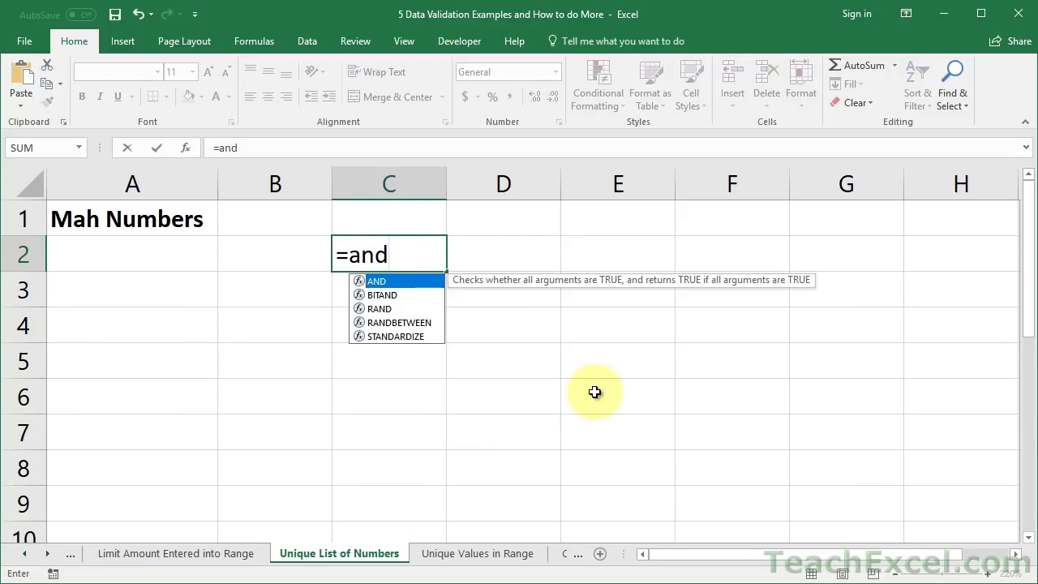
pyautogui.write('(')
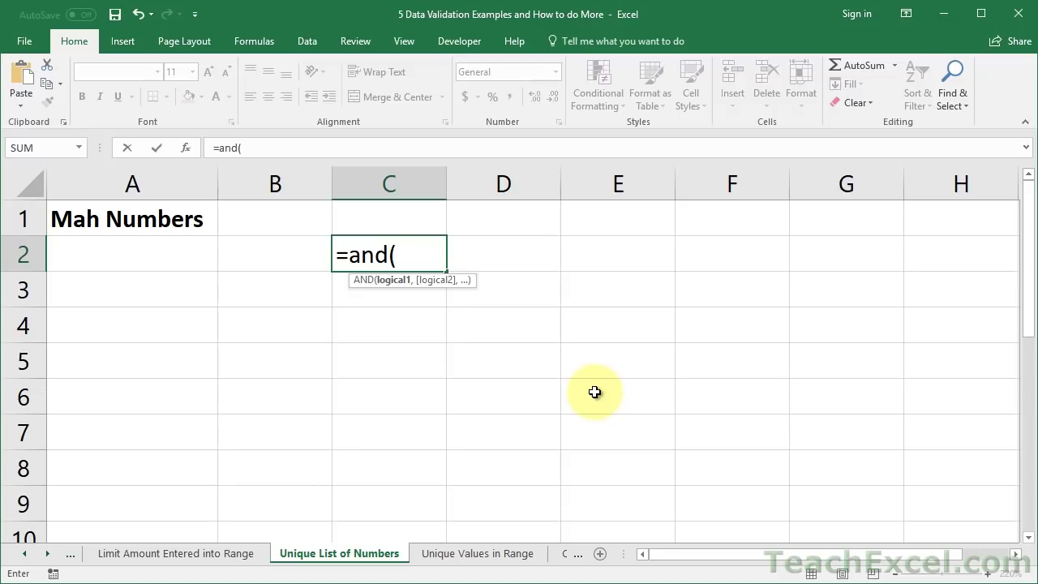
pyautogui.write('isnum')
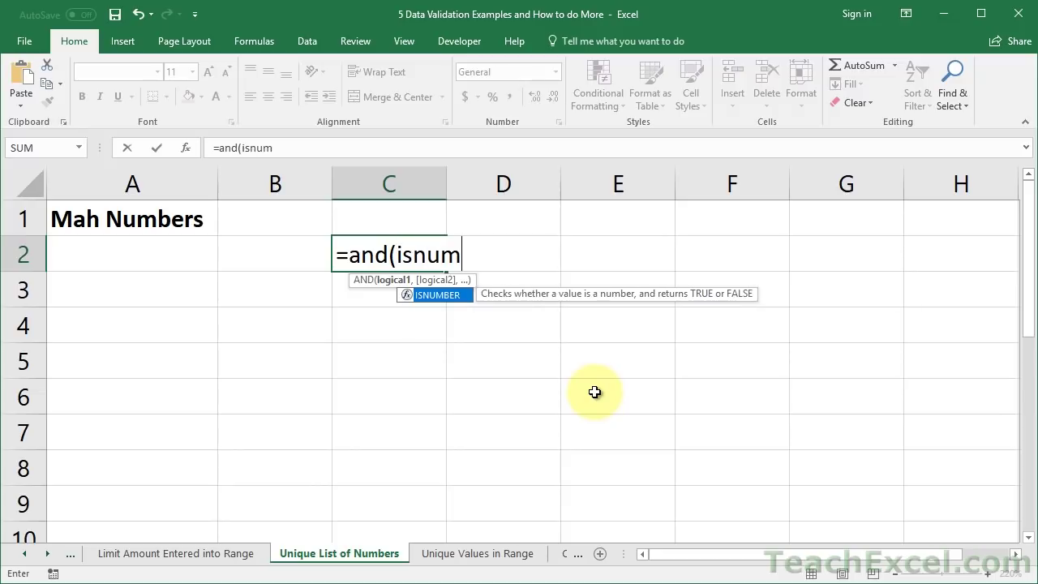
pyautogui.press('Tab')
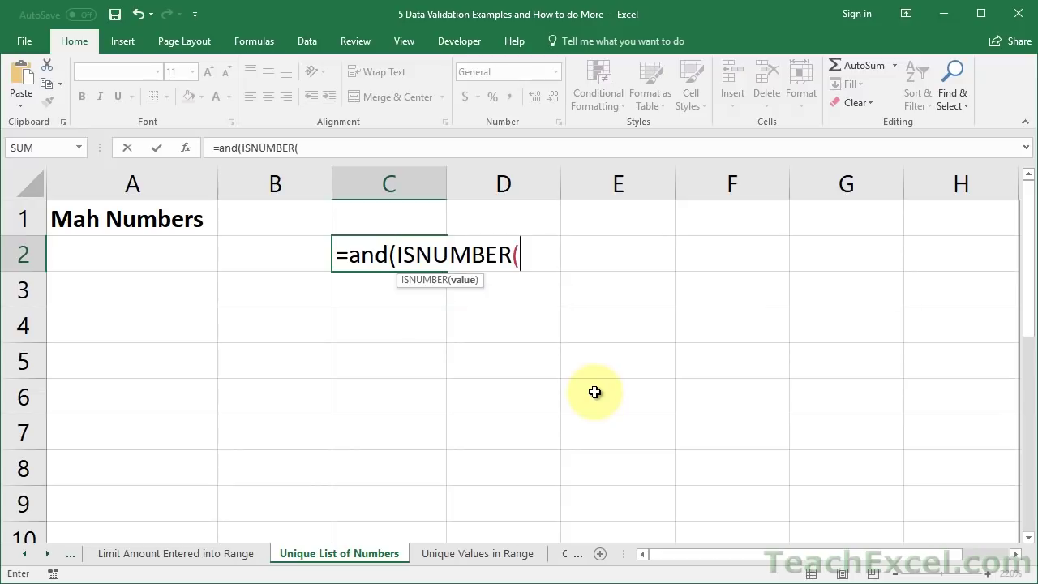
pyautogui.click(113, 261)
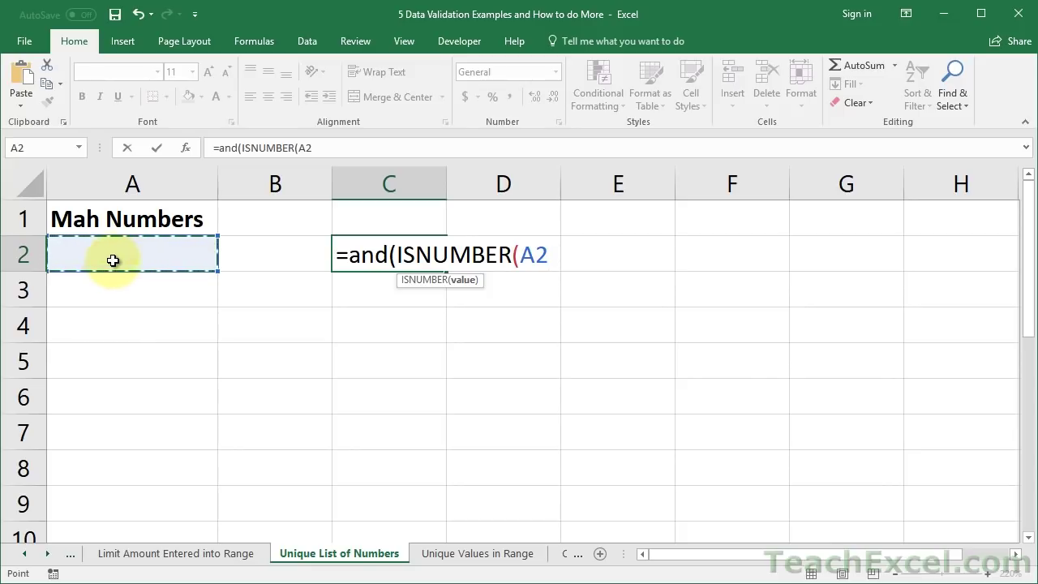
pyautogui.write(')')
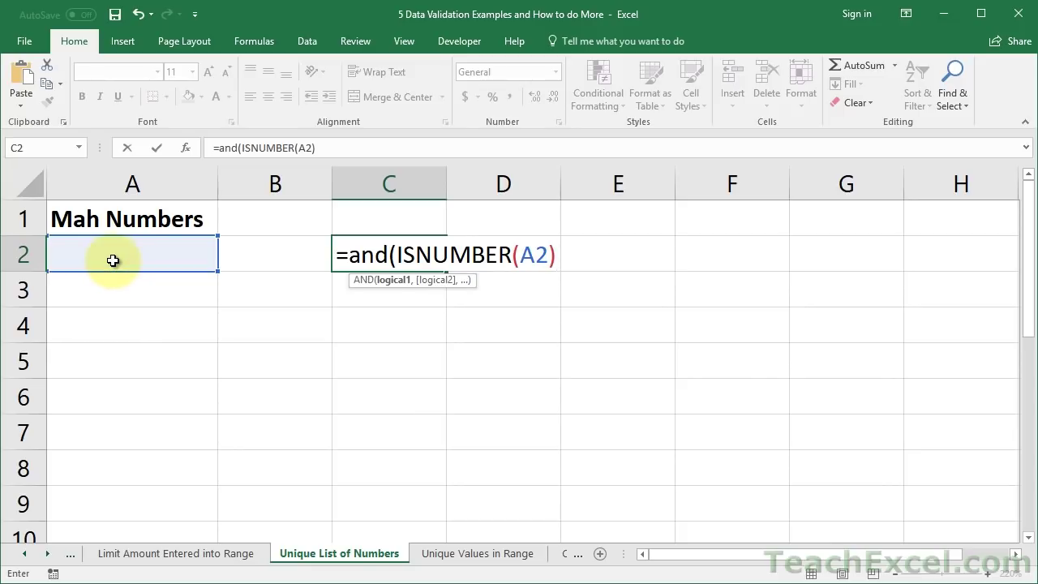
pyautogui.write(',')
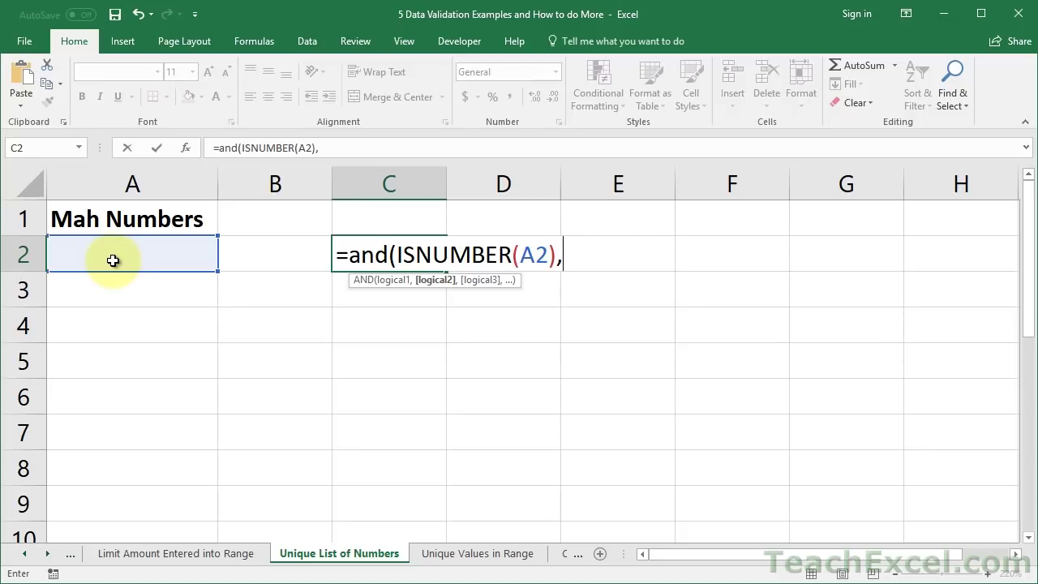
# Step: Add COUNTIF($A$2:$A$7,A2 as the second condition with an absolute range
pyautogui.write('countif')
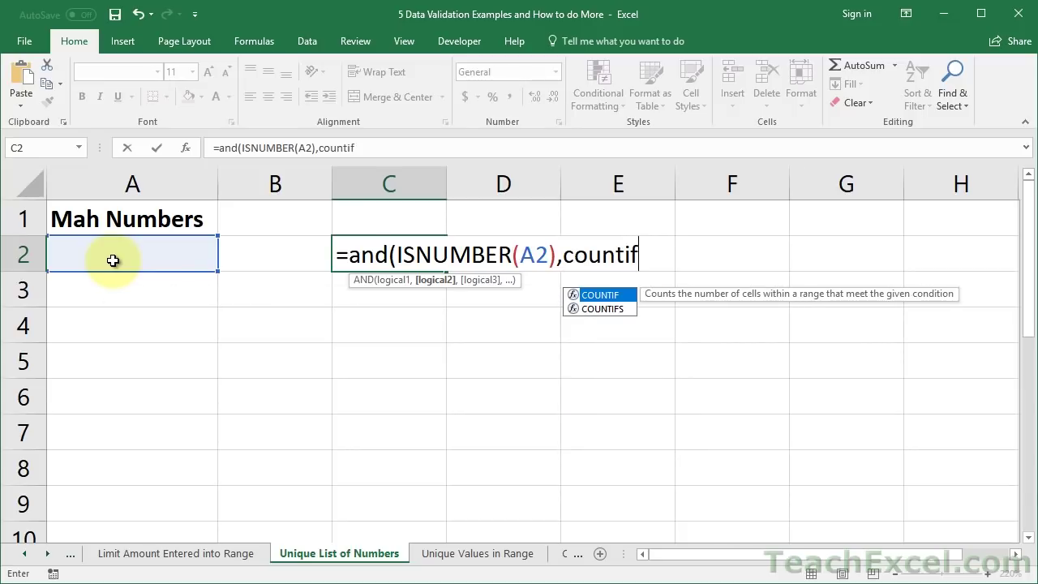
pyautogui.press('Tab')
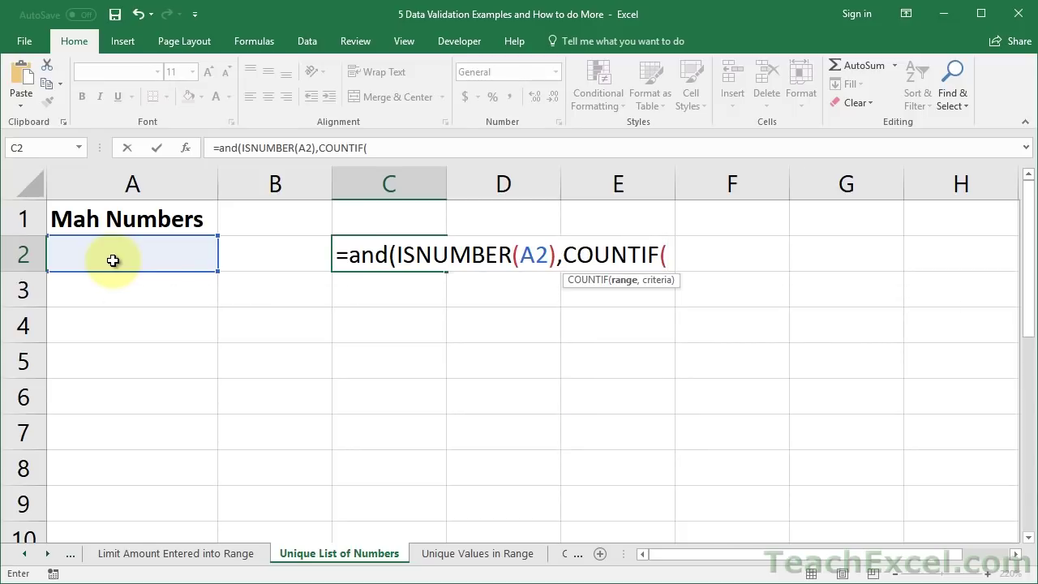
pyautogui.moveTo(113, 259); pyautogui.dragTo(114, 435)
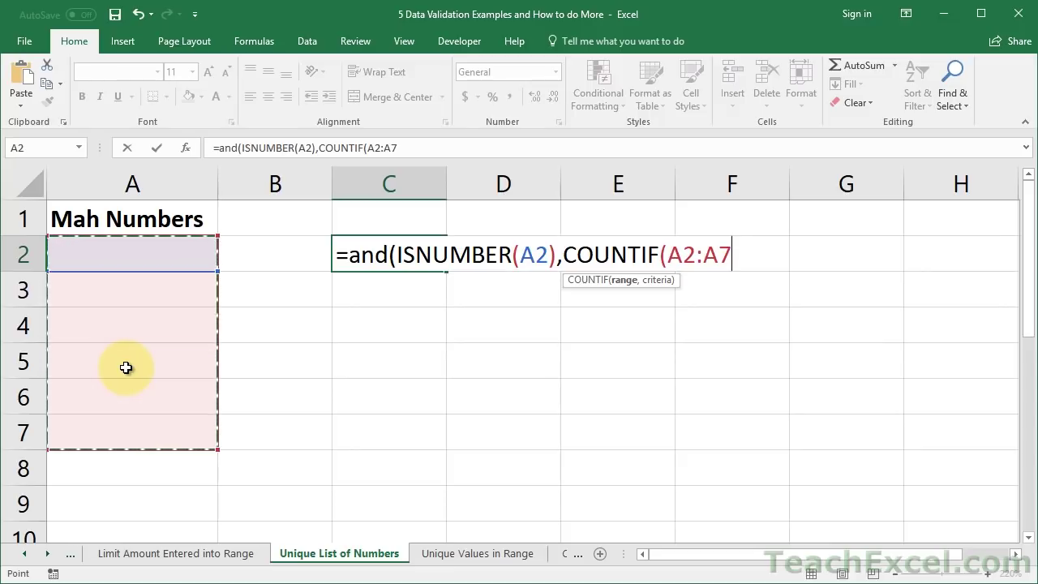
pyautogui.press('F4')
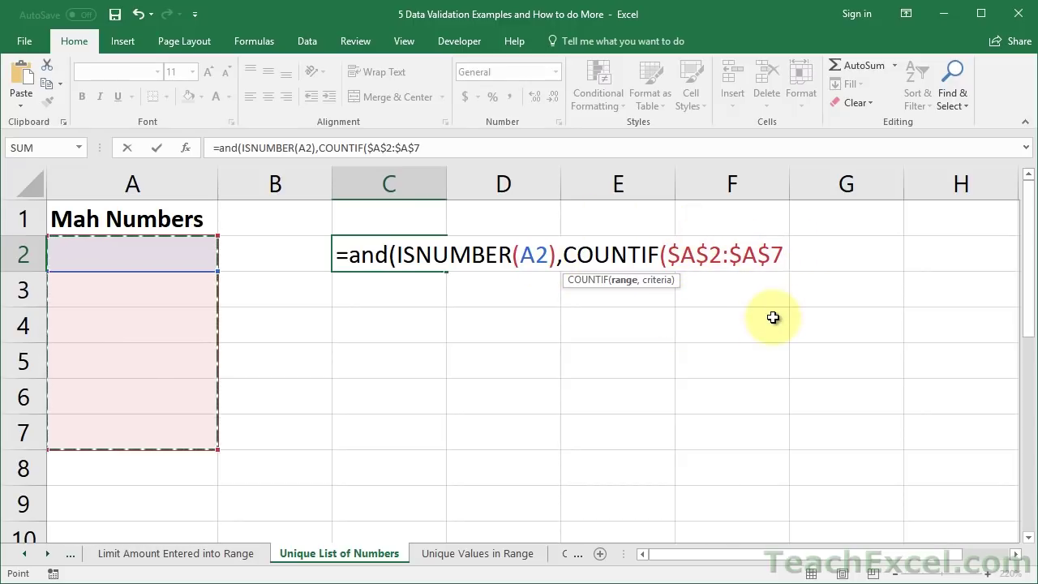
pyautogui.write(',')
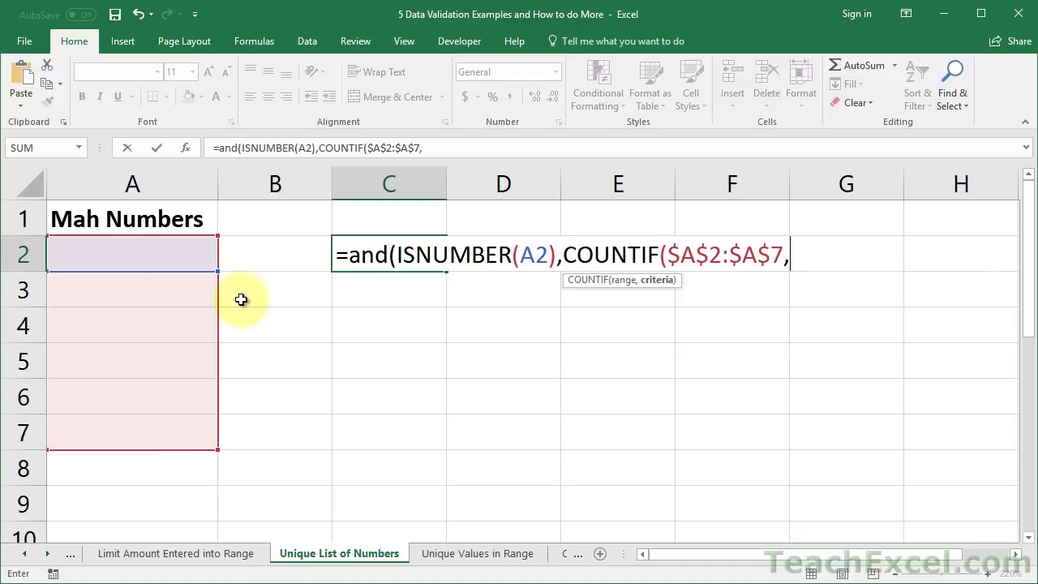
pyautogui.click(119, 253)
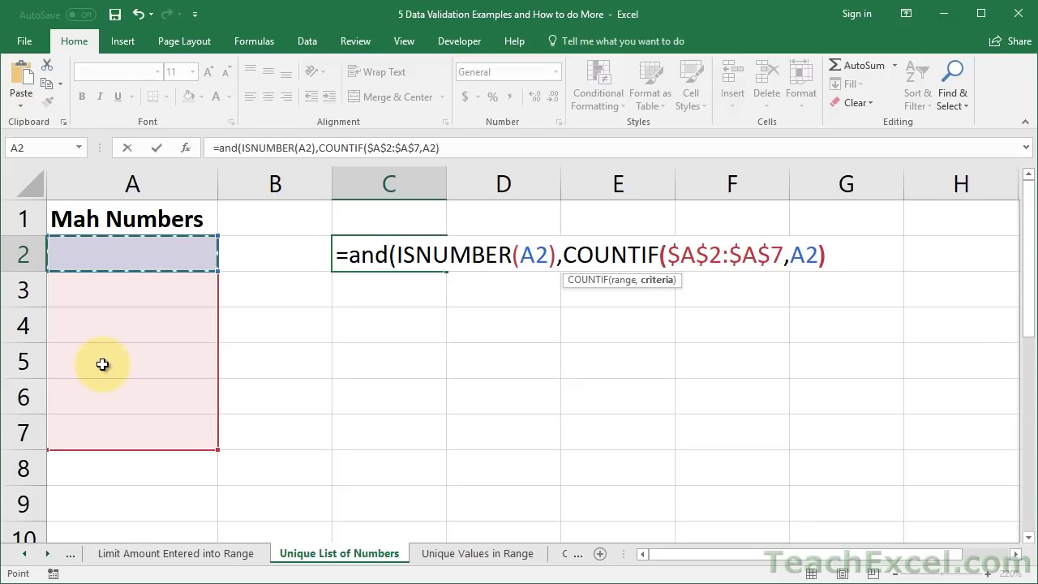
# Step: Finish with <=1 and a closing parenthesis, review each condition, and commit the formula
pyautogui.click(844, 251)
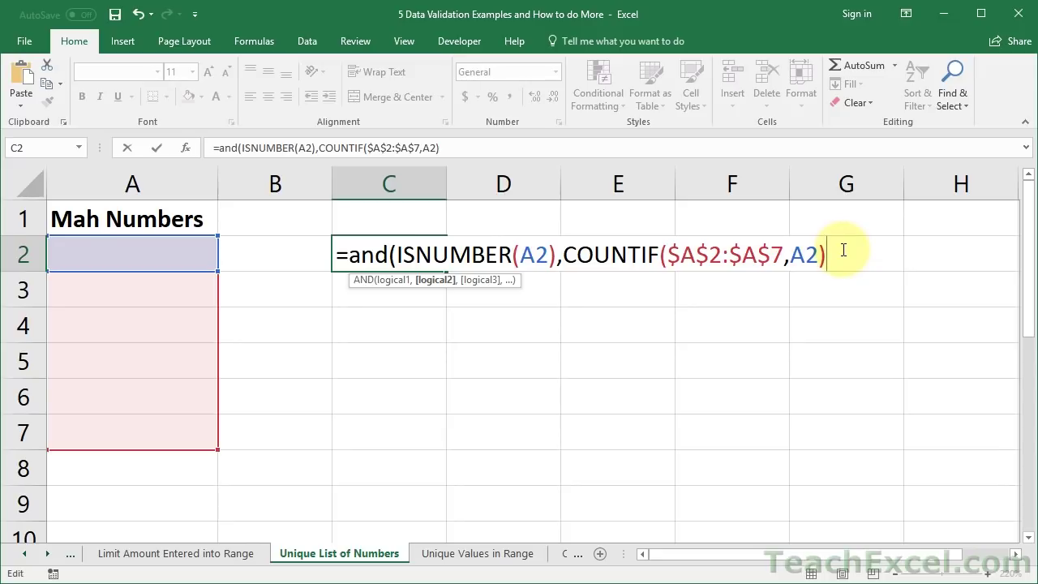
pyautogui.write('<=1')
pyautogui.moveTo(830, 255); pyautogui.dragTo(872, 255)
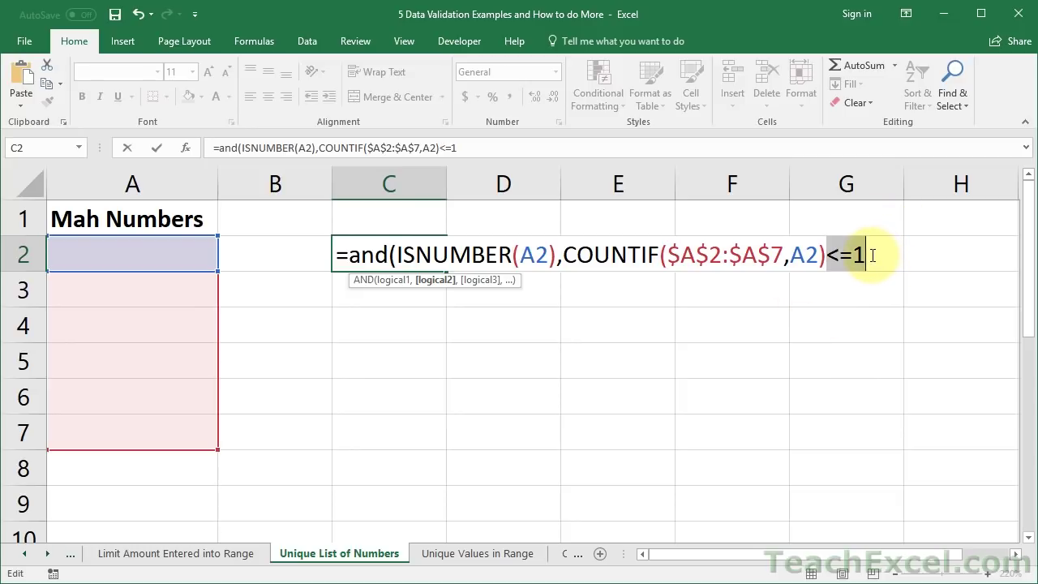
pyautogui.click(872, 255)
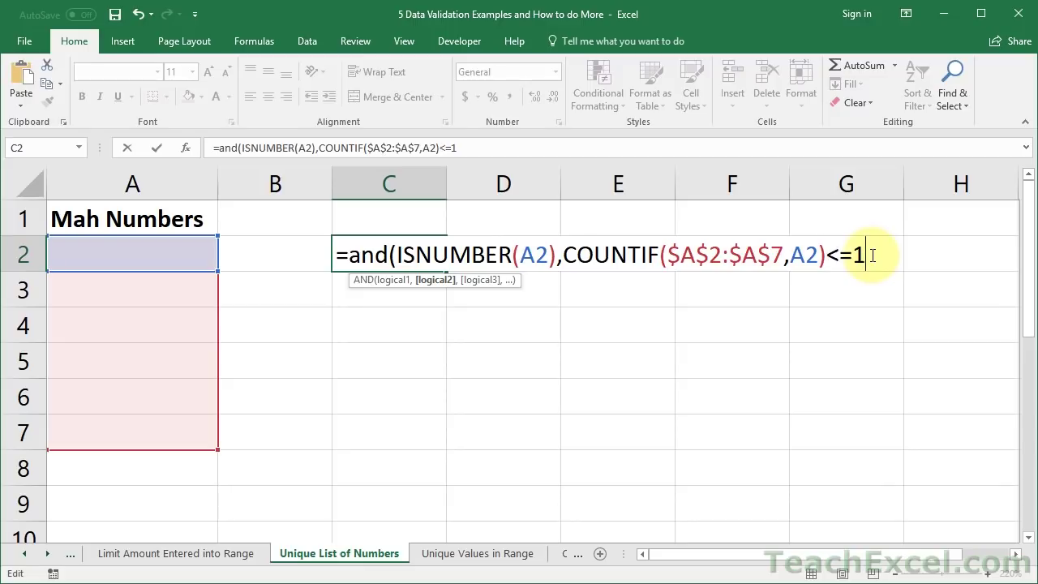
pyautogui.write(')')
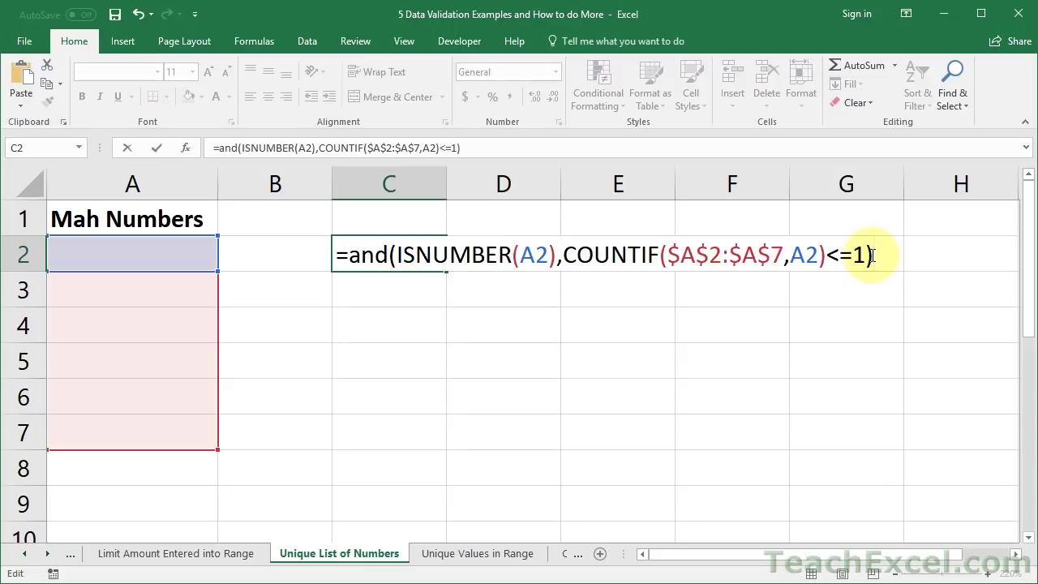
pyautogui.click(393, 256)
pyautogui.moveTo(393, 255); pyautogui.dragTo(557, 242)
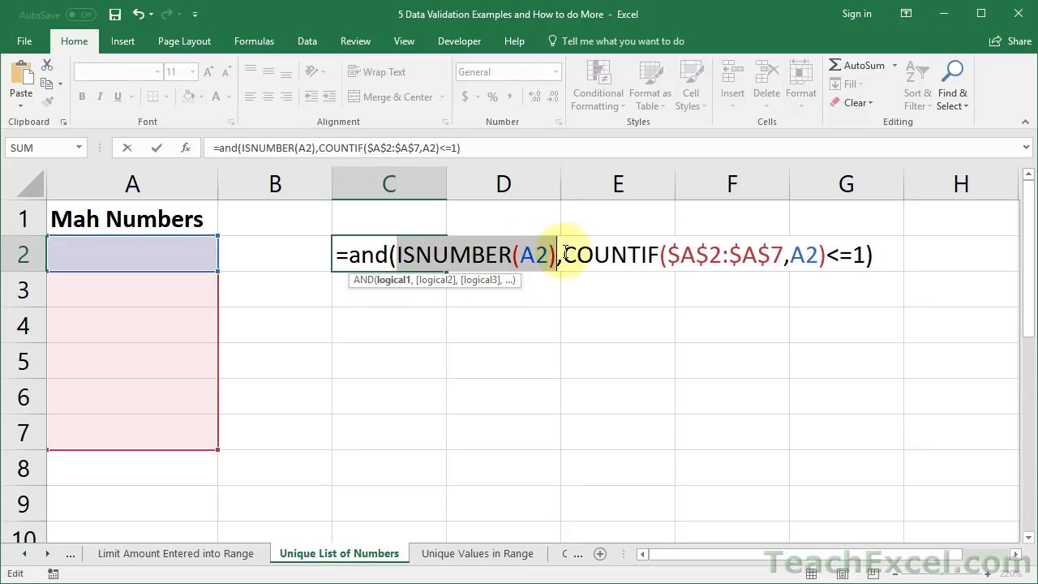
pyautogui.moveTo(564, 254); pyautogui.dragTo(829, 253)
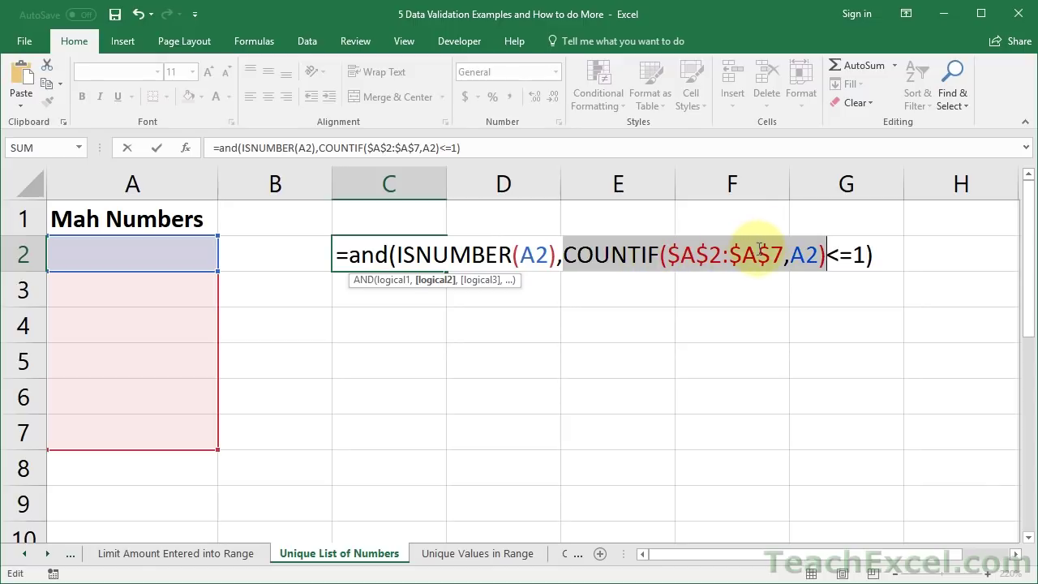
pyautogui.moveTo(827, 248); pyautogui.dragTo(866, 253)
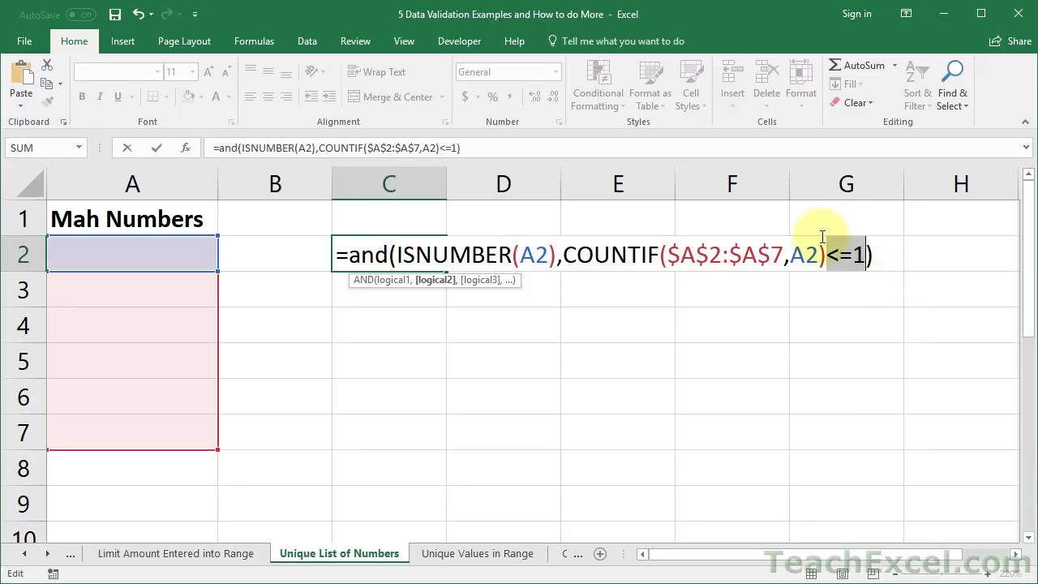
pyautogui.press('Return')
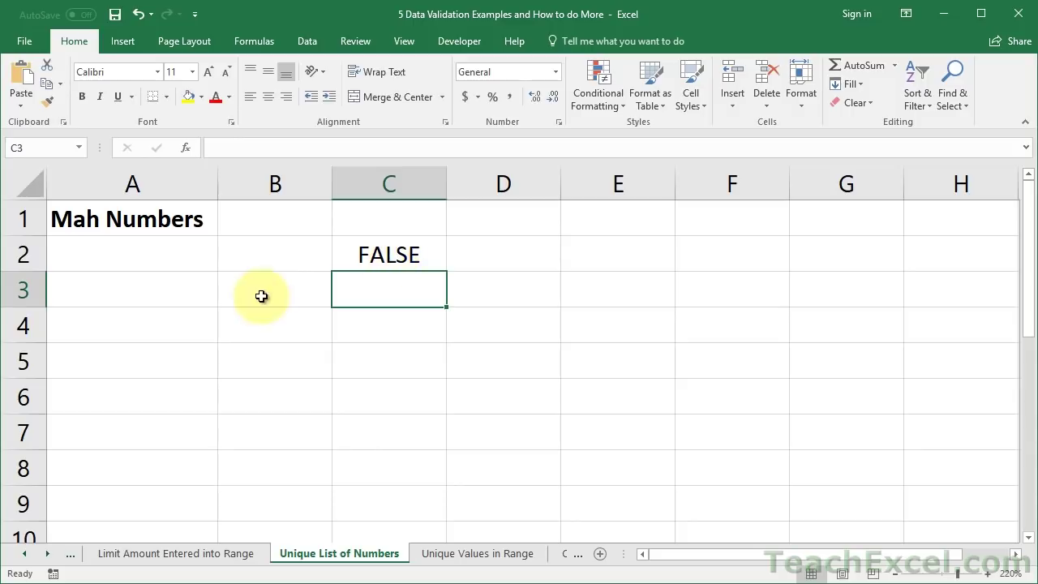
pyautogui.click(135, 254)
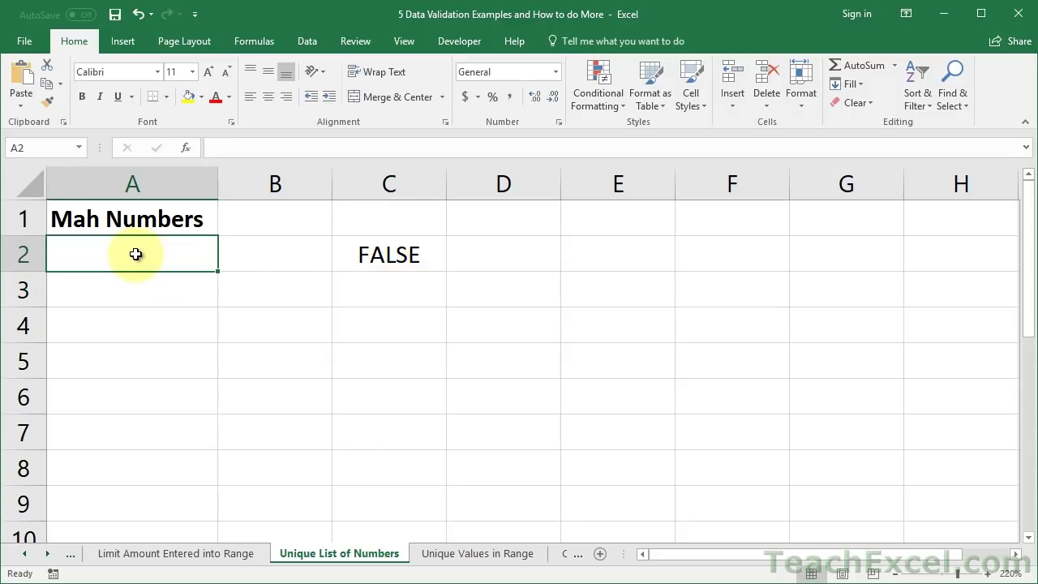
pyautogui.write('123')
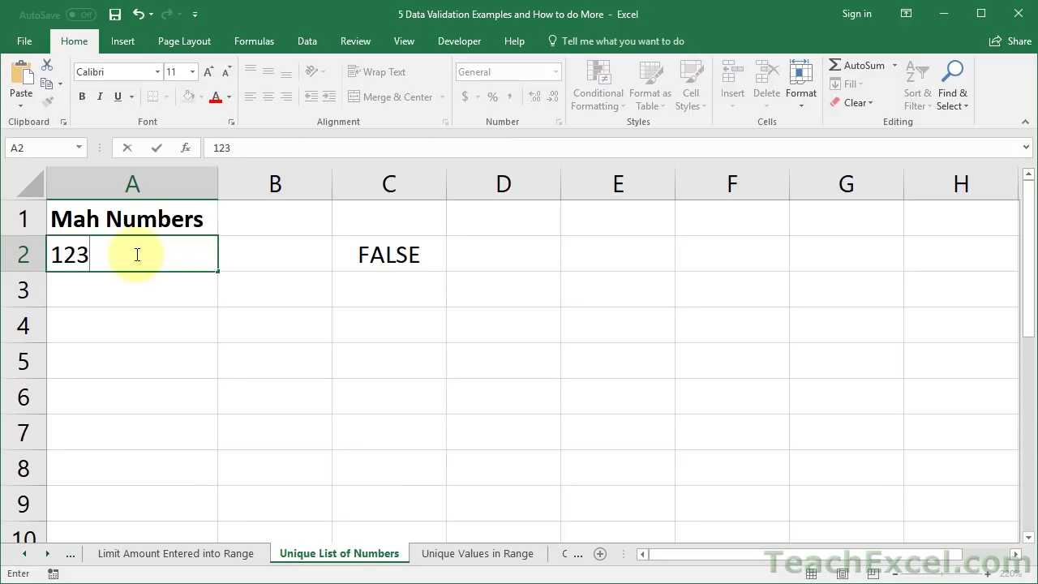
pyautogui.press('Return')
pyautogui.write('222')
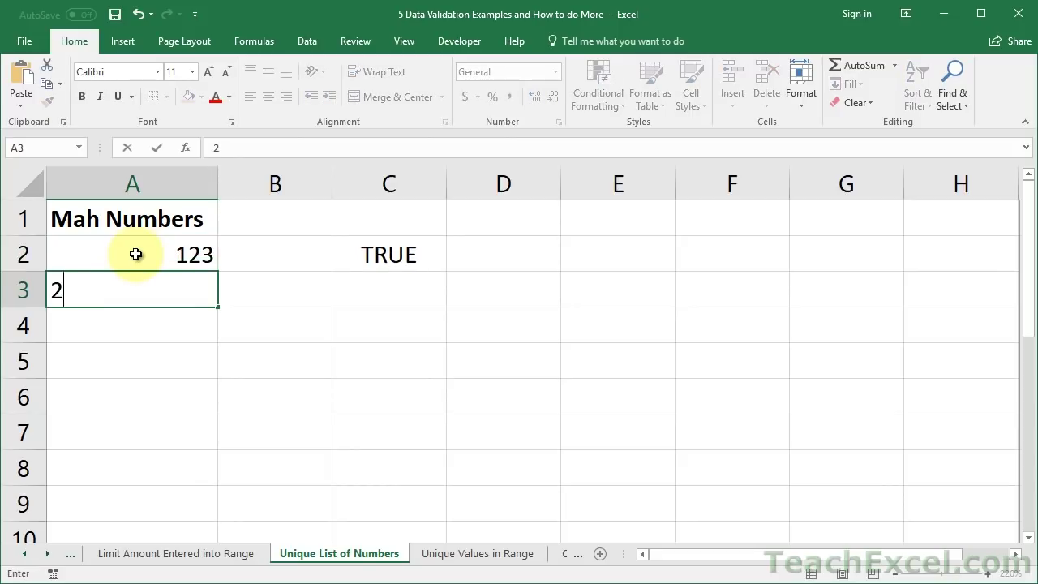
pyautogui.press('Return')
pyautogui.write('123')
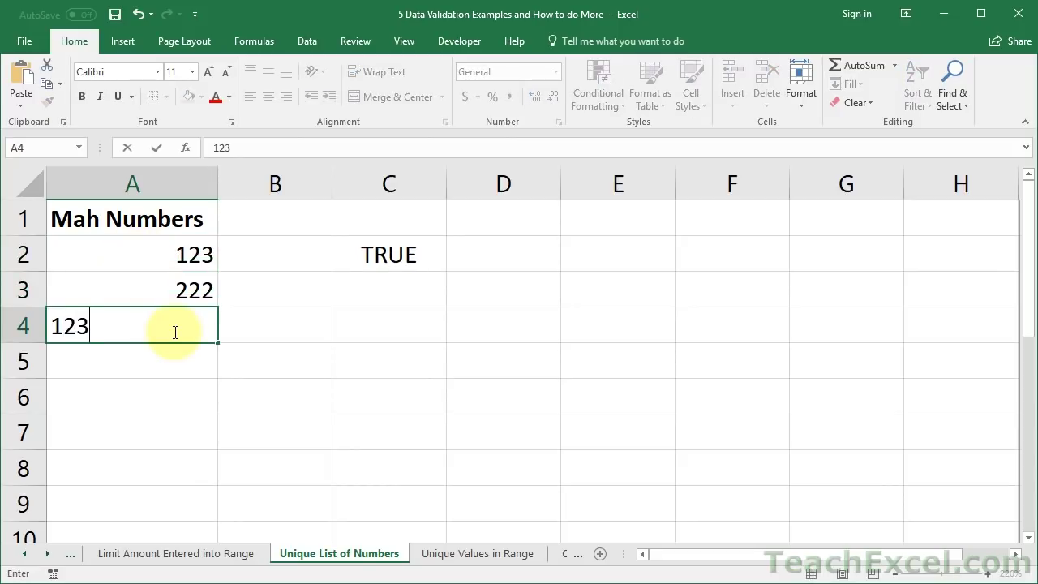
pyautogui.press('Return')
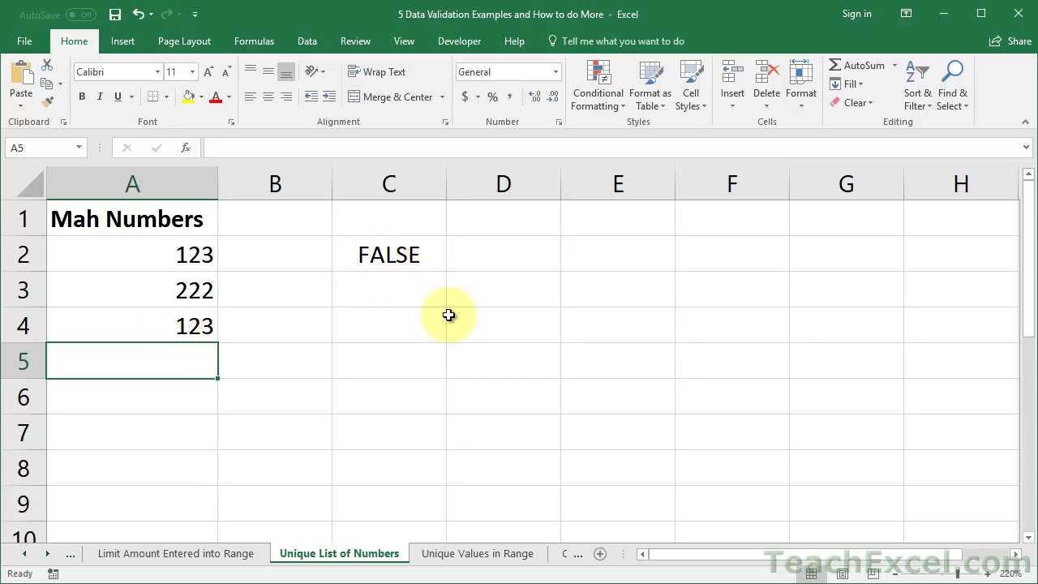
pyautogui.click(377, 253)
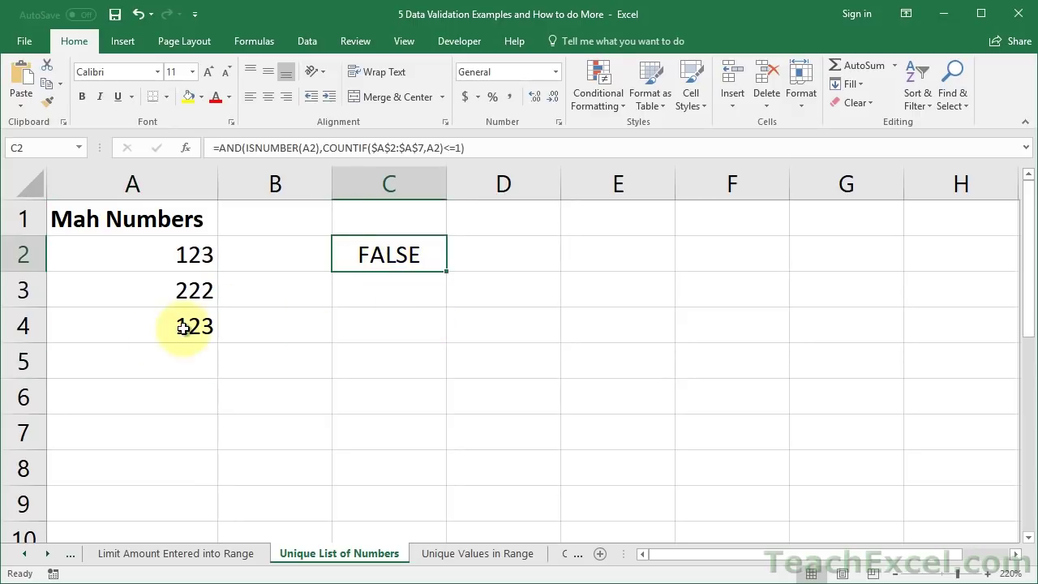
pyautogui.click(137, 354)
pyautogui.press('Up')
pyautogui.hotkey('shift', 'Up')
pyautogui.hotkey('shift', 'Up')
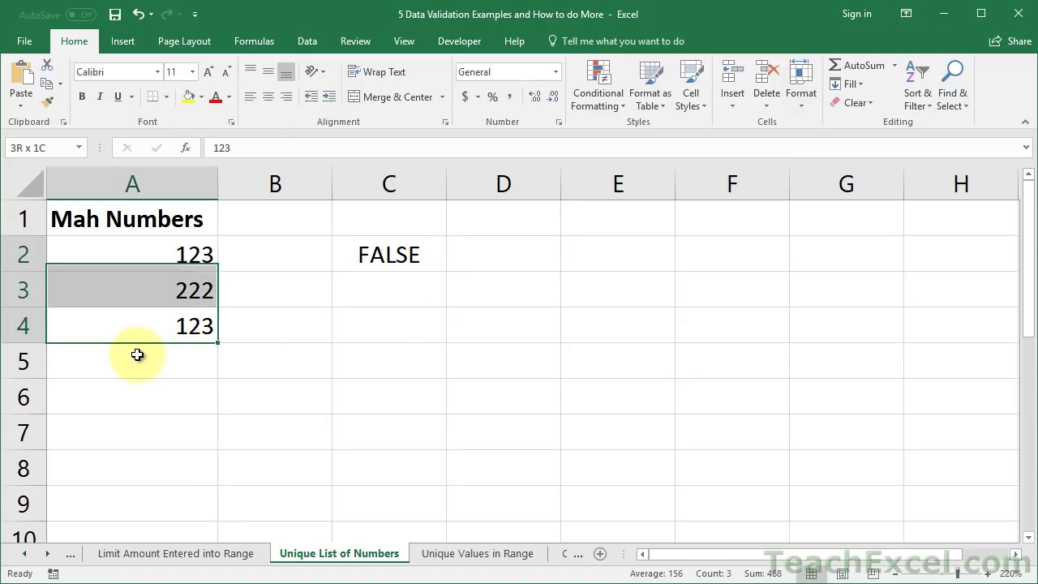
pyautogui.press('Delete')
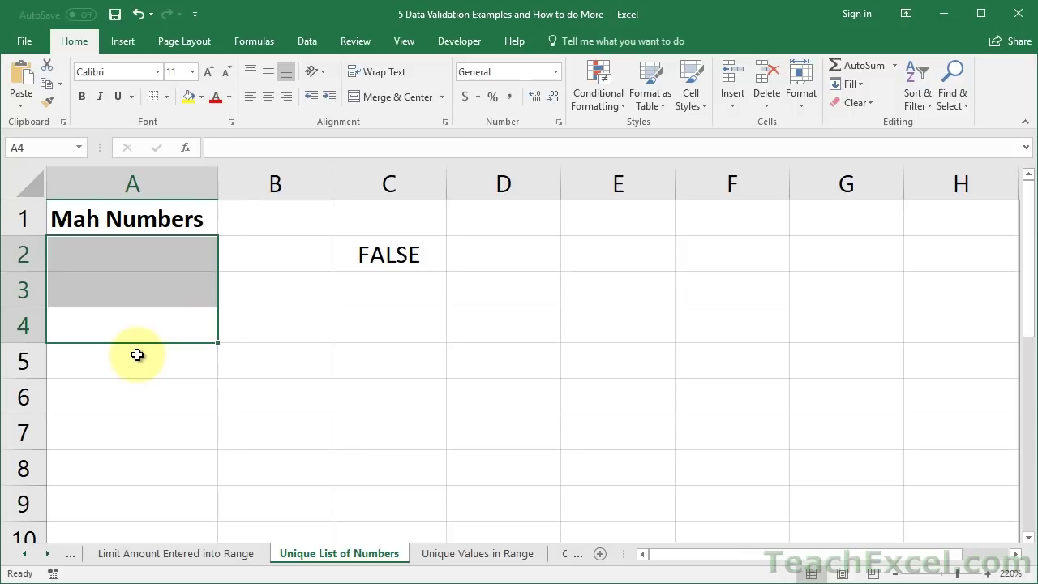
pyautogui.doubleClick(360, 247)
# Step: Copy the C2 formula text and select cells A2:A7
pyautogui.moveTo(337, 252); pyautogui.dragTo(939, 254)
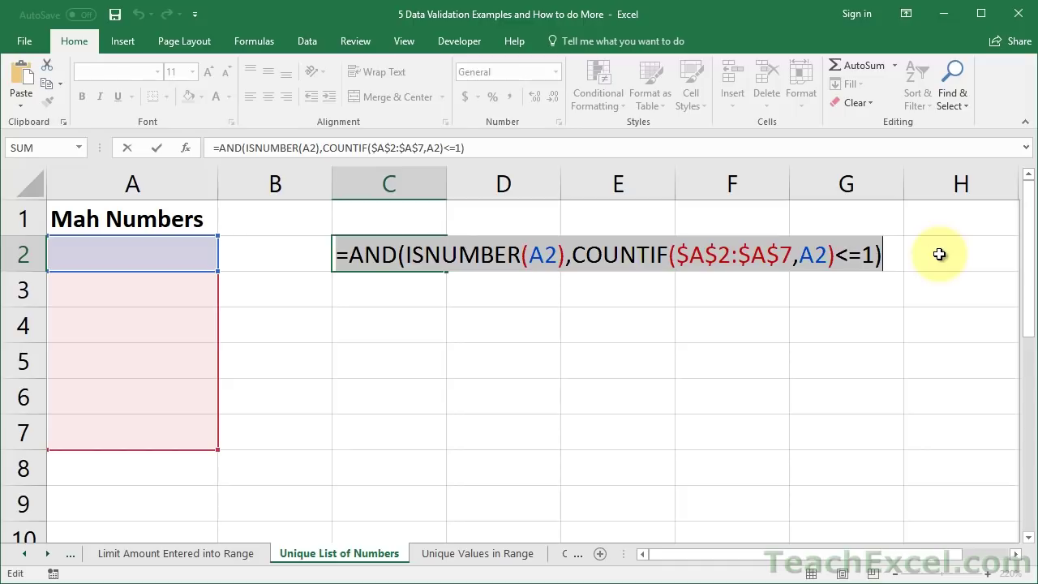
pyautogui.press('Escape')
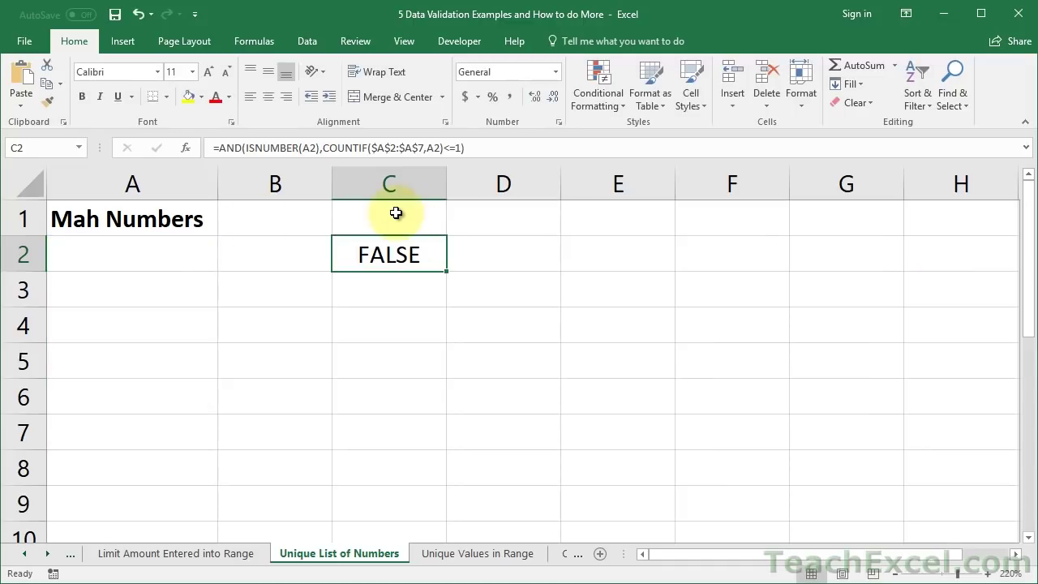
pyautogui.click(149, 253)
pyautogui.moveTo(148, 252); pyautogui.dragTo(132, 443)
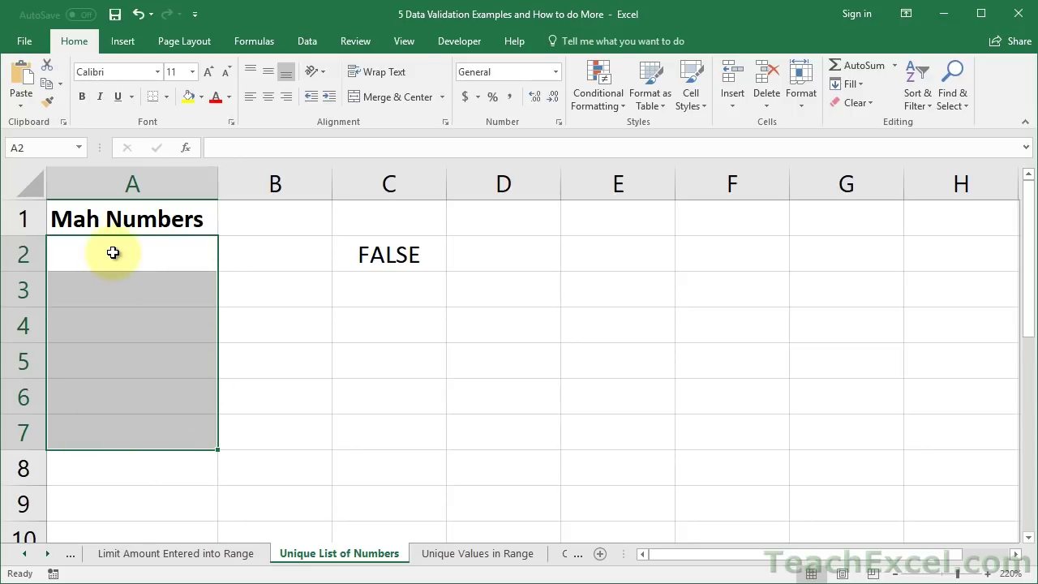
# Step: Add a Custom validation rule using the pasted =AND(ISNUMBER(A2),COUNTIF($A$2:$A$7,A2)<=1) formula
pyautogui.hotkey('alt', 'd', 'l')
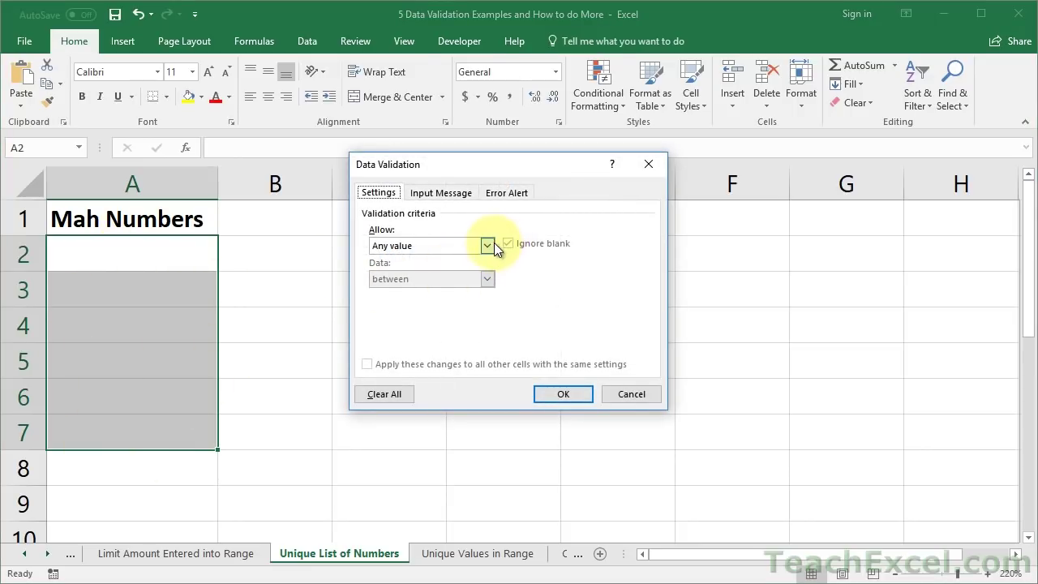
pyautogui.click(489, 243)
pyautogui.click(413, 331)
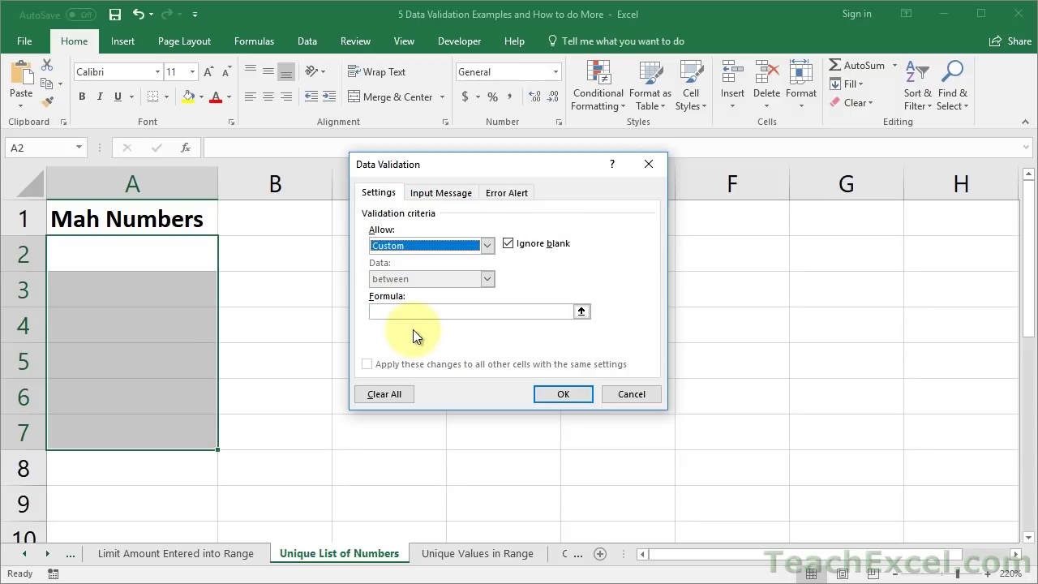
pyautogui.click(418, 312)
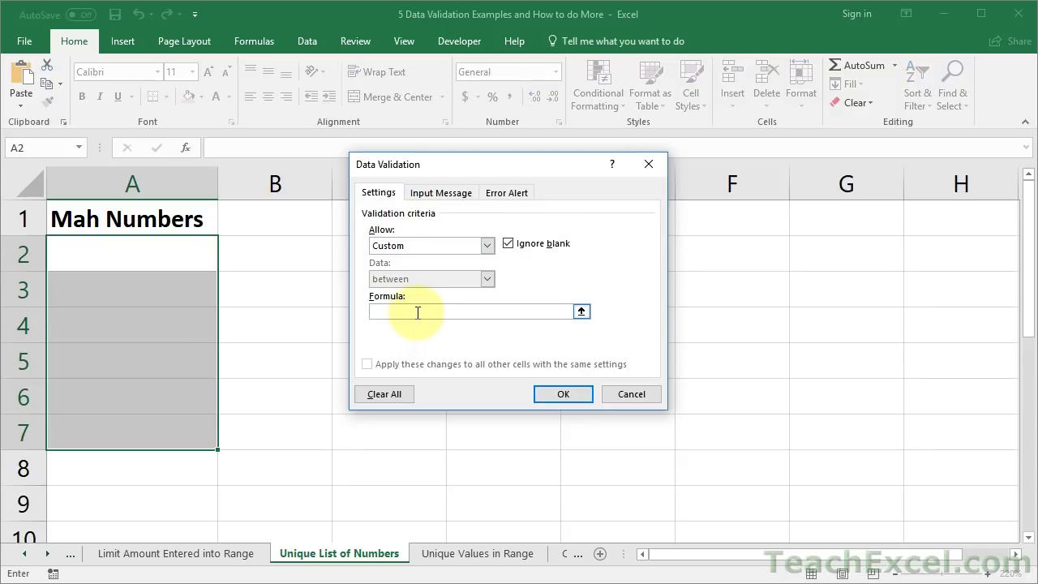
pyautogui.hotkey('ctrl', 'v')
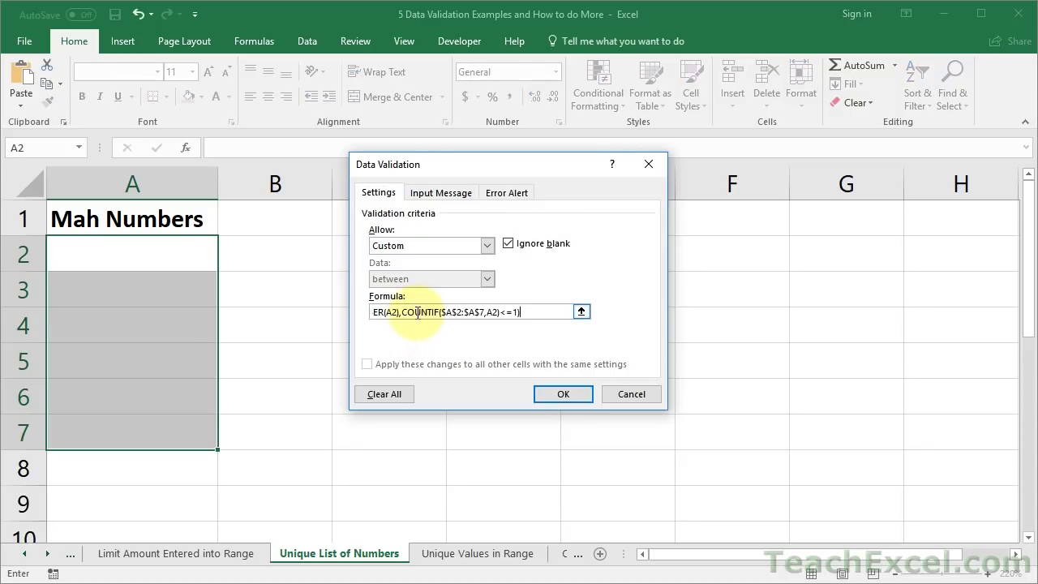
pyautogui.click(542, 395)
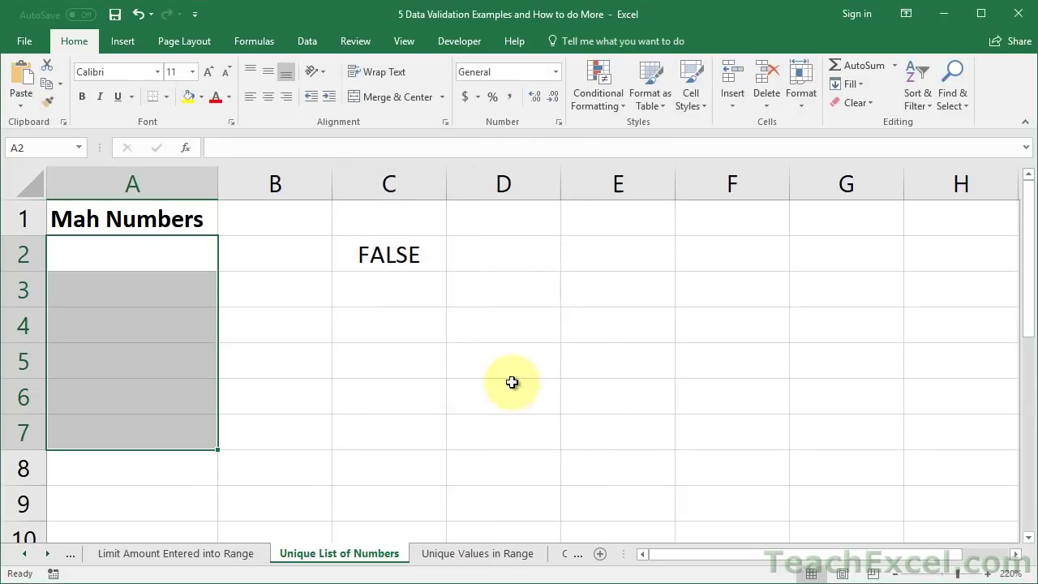
# Step: Enter 123, 222 and 333 in A2:A4, then try a duplicate 123 in A5
pyautogui.click(166, 264)
pyautogui.write('1')
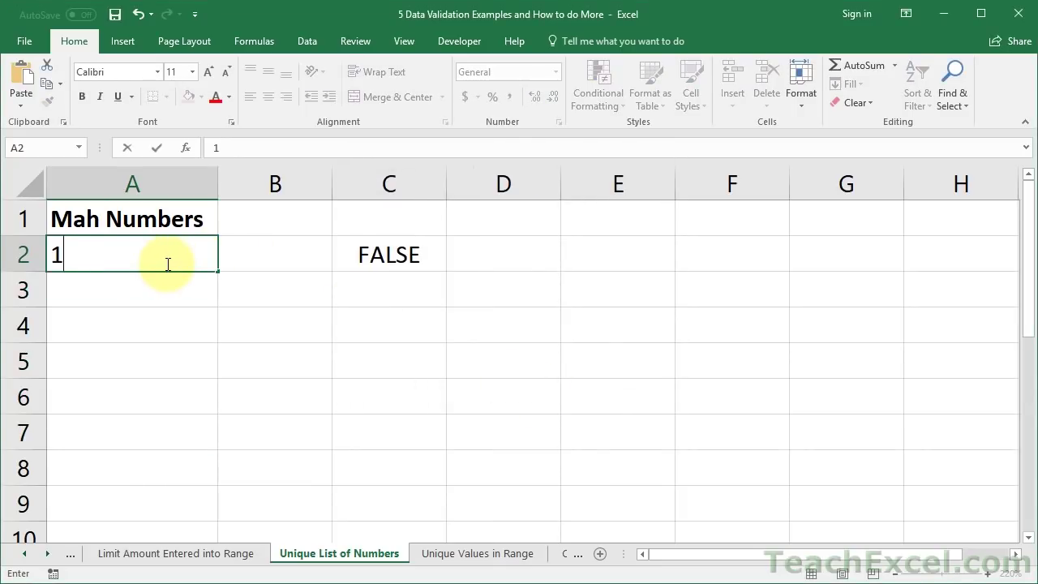
pyautogui.write('23')
pyautogui.press('Return')
pyautogui.write('222')
pyautogui.press('Return')
pyautogui.write('333')
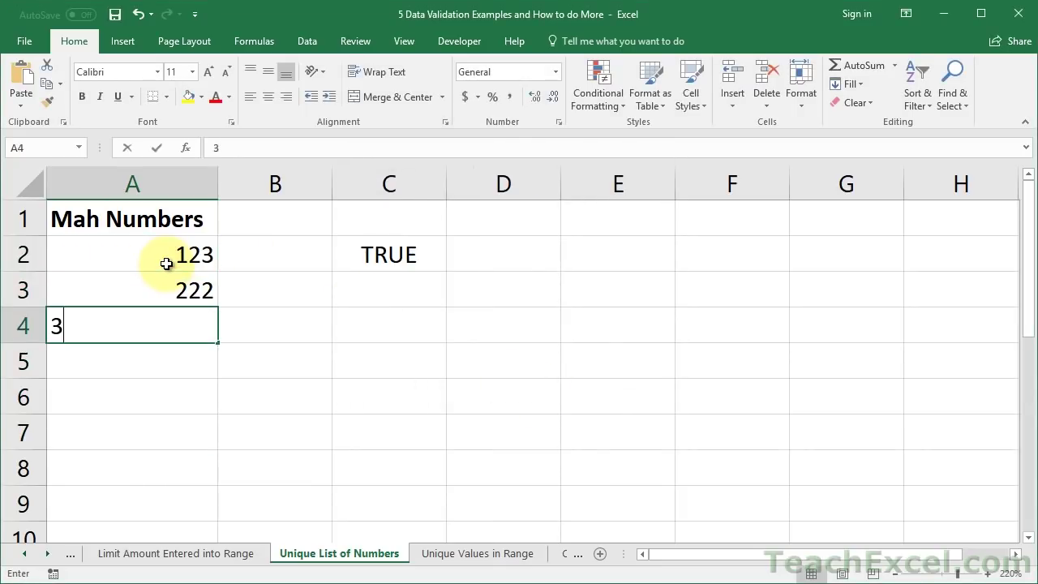
pyautogui.press('Return')
pyautogui.write('123')
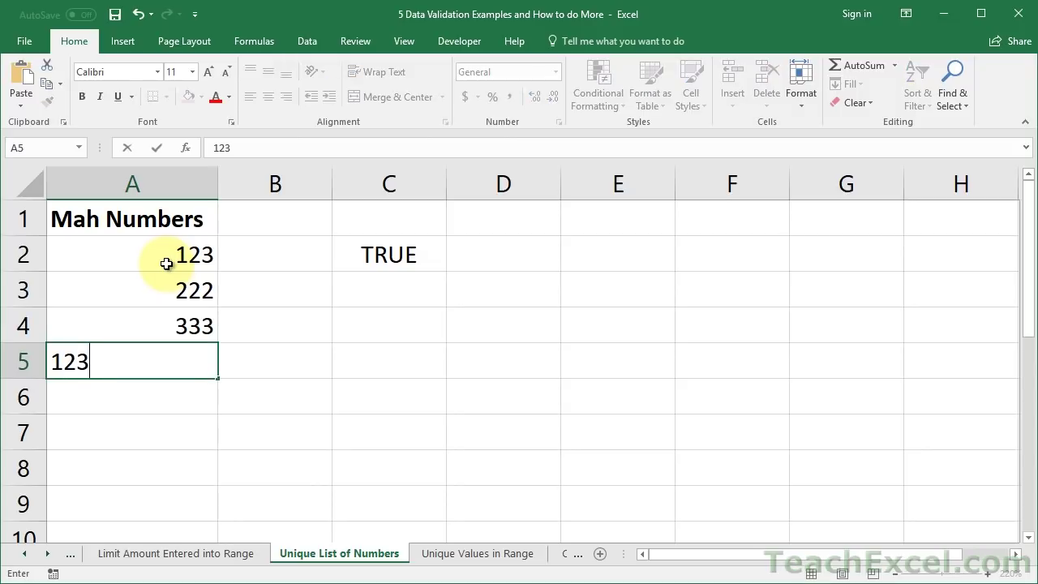
pyautogui.press('Return')
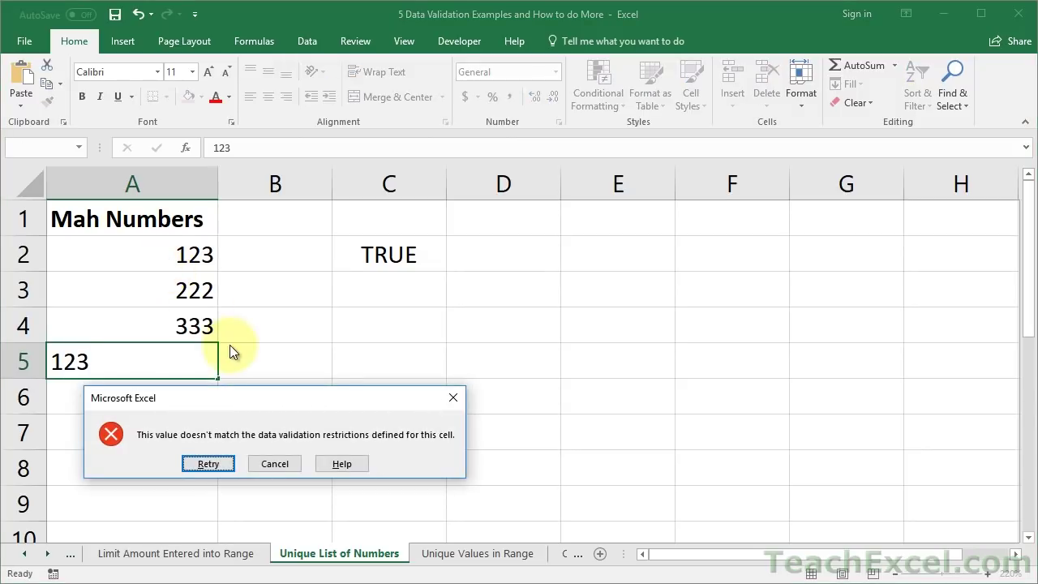
# Step: Replace the A5 entry with r3ed and discard it when the rule rejects it
pyautogui.click(209, 463)
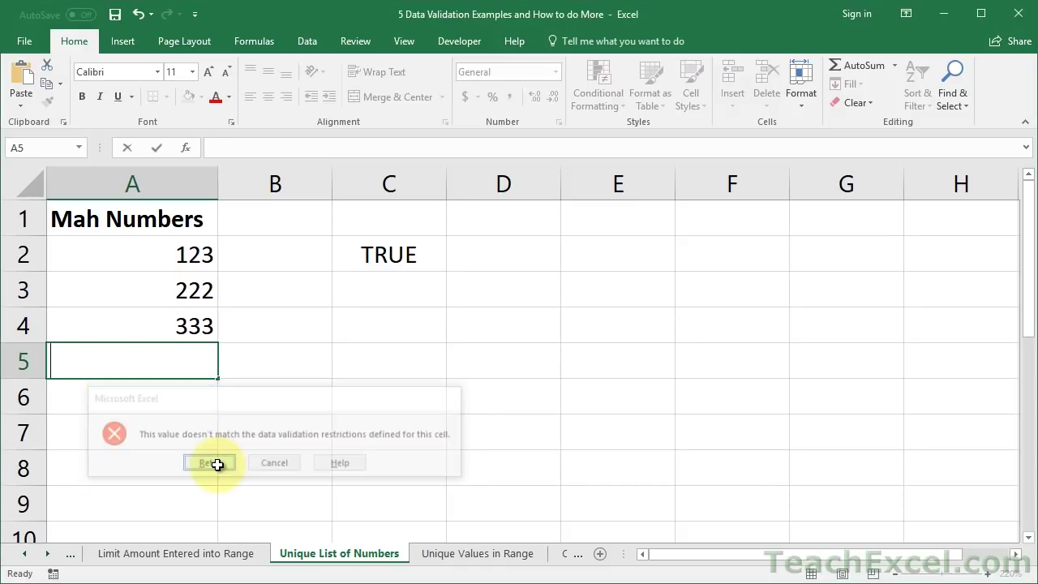
pyautogui.press('BackSpace')
pyautogui.write('r3ed')
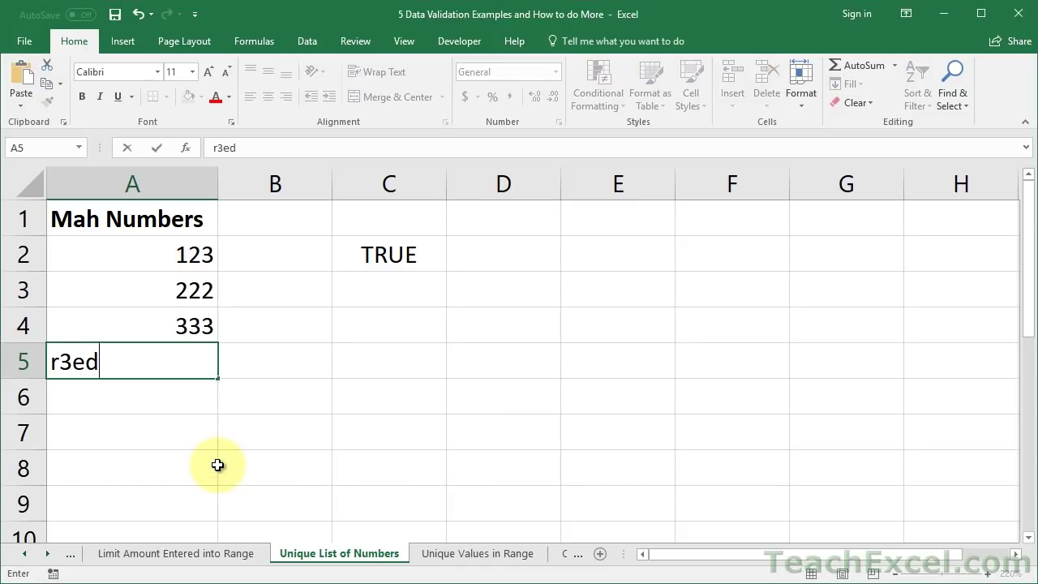
pyautogui.press('Return')
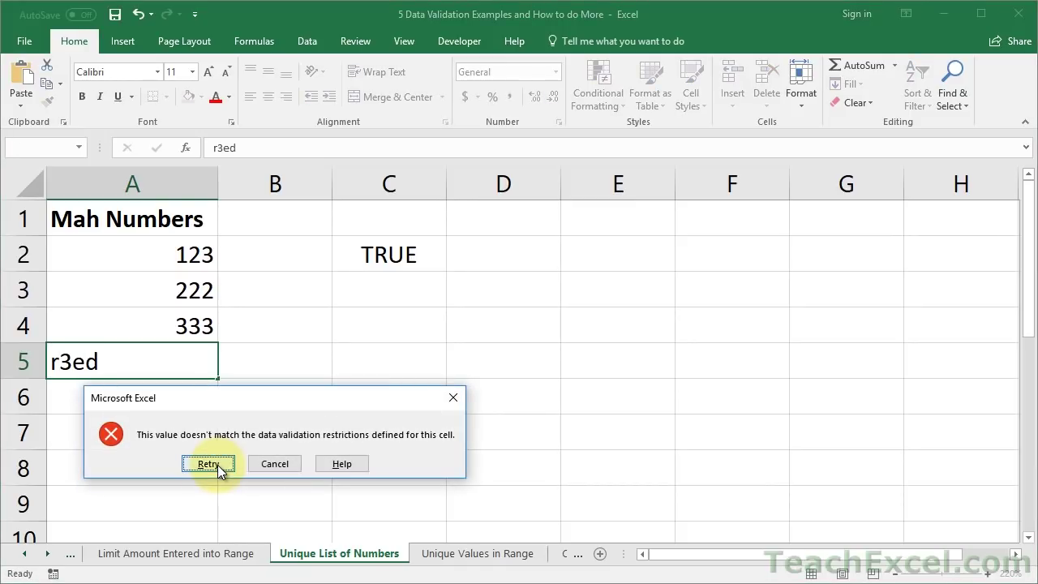
pyautogui.press('Escape')
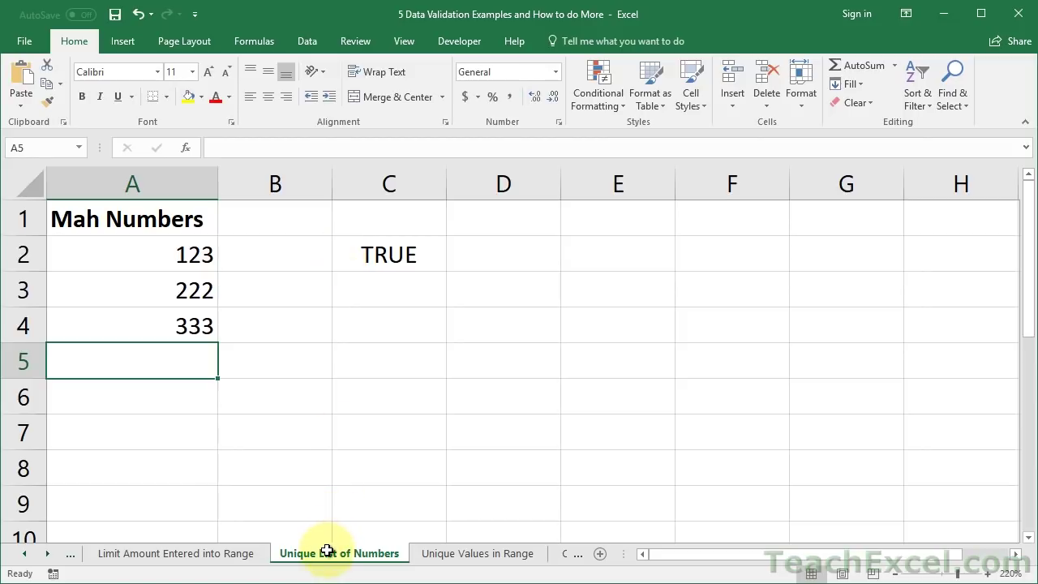
# Step: On the Unique Values in Range sheet, enter =COUNTIF($A$2:$A$7,A2) in C2
pyautogui.click(446, 558)
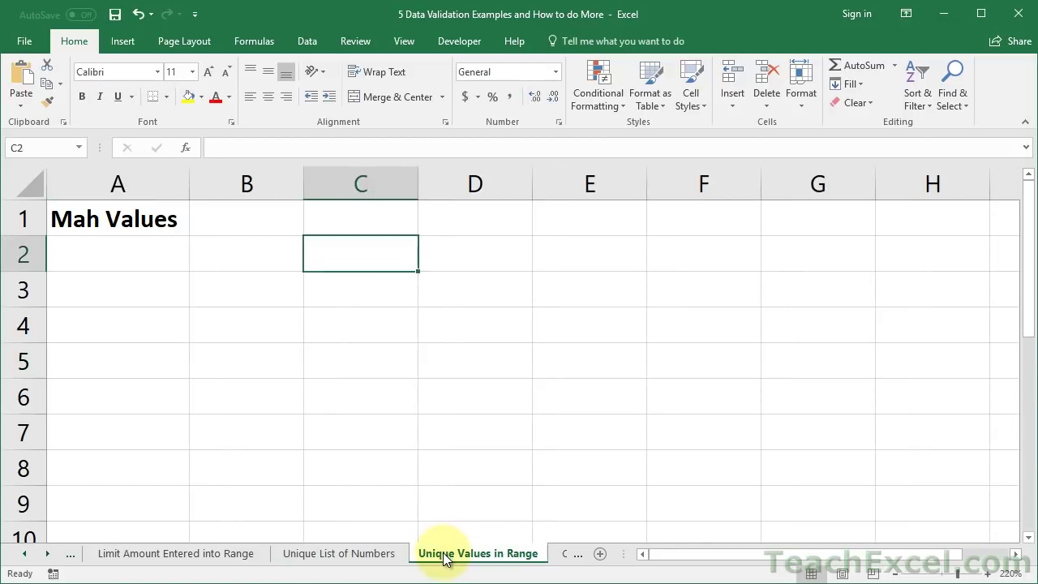
pyautogui.doubleClick(370, 259)
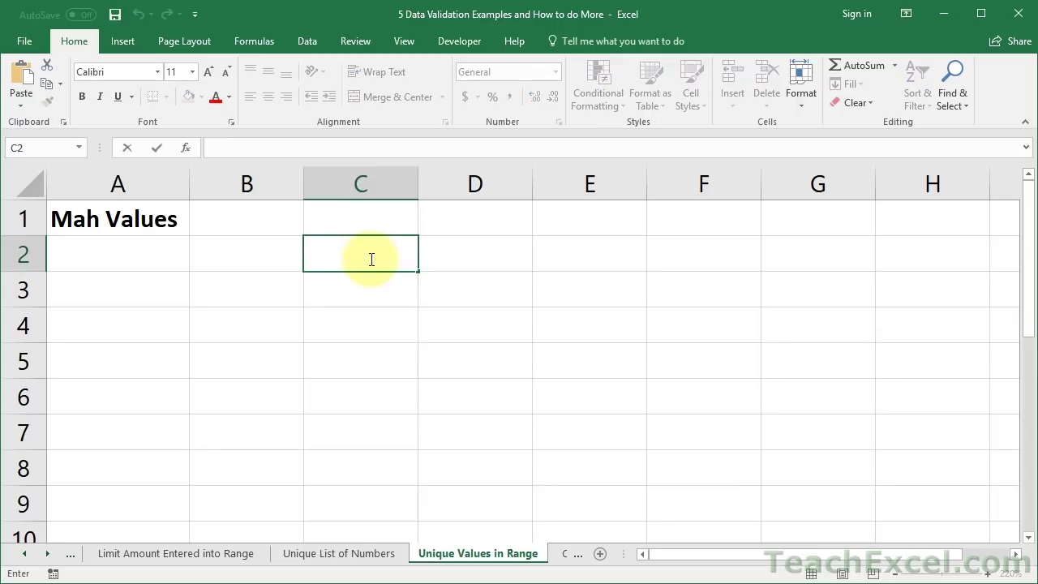
pyautogui.write('=countif')
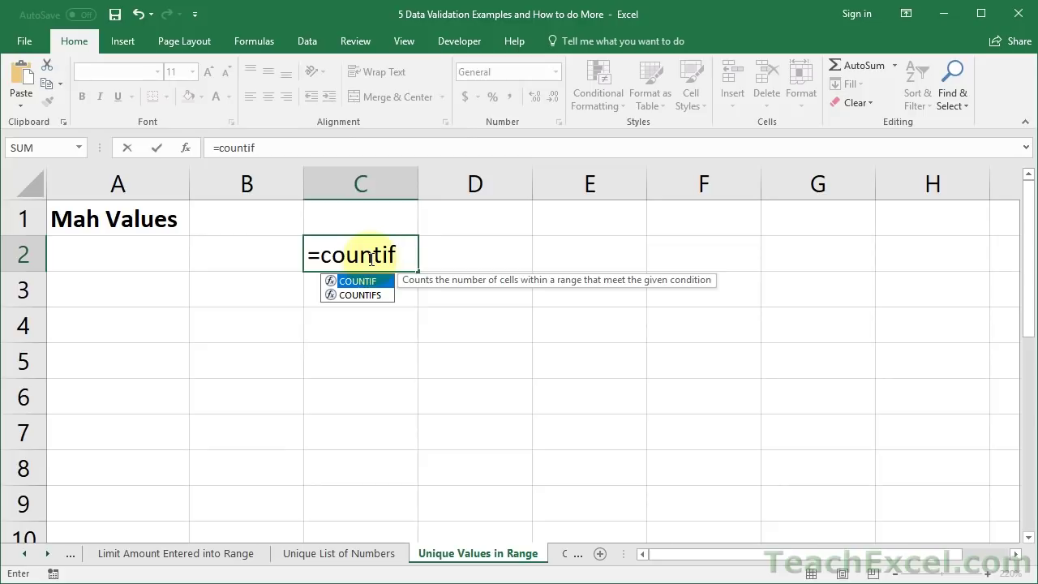
pyautogui.press('Tab')
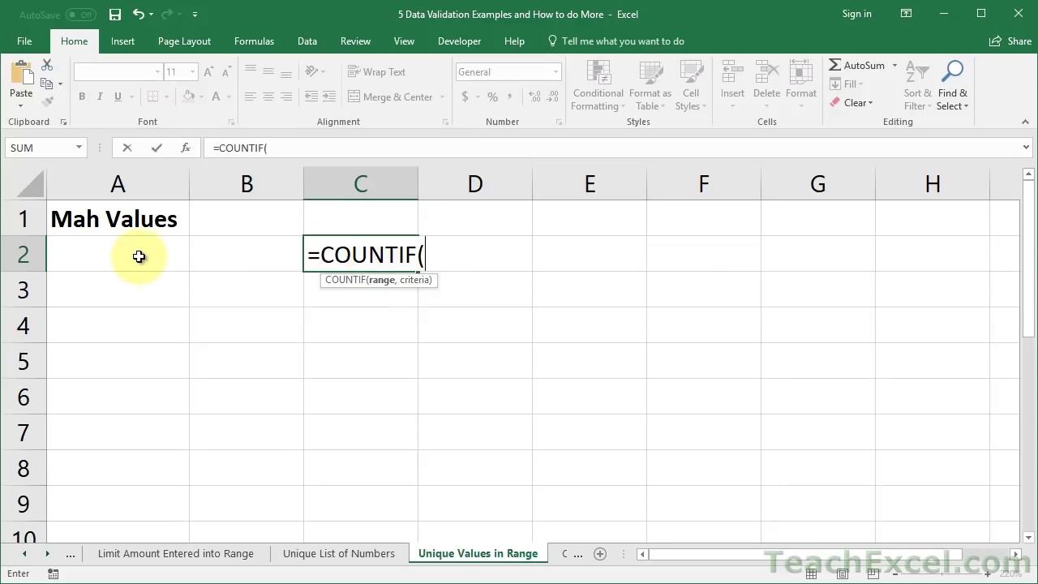
pyautogui.moveTo(136, 256); pyautogui.dragTo(113, 435)
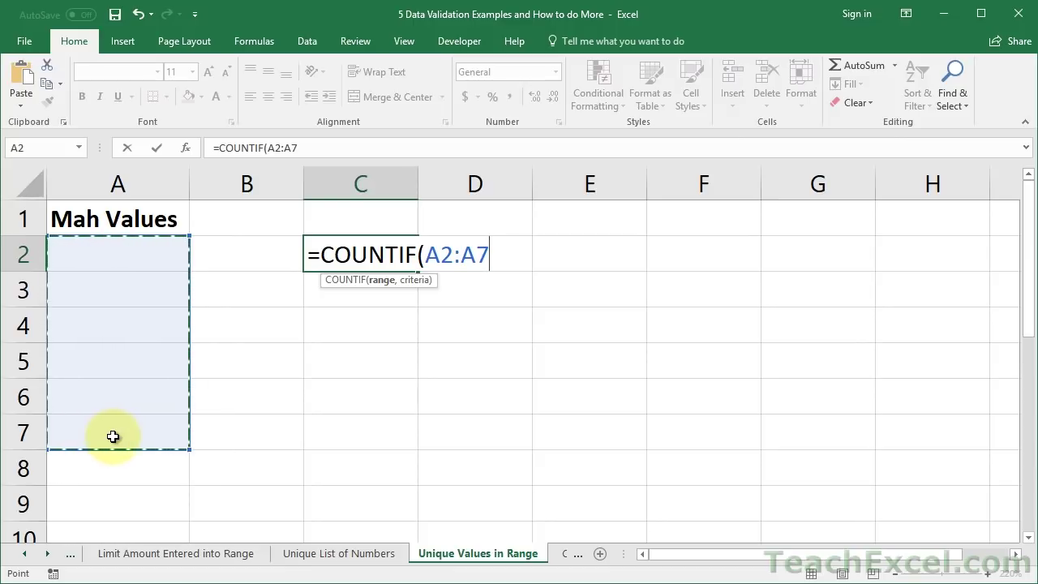
pyautogui.press('F4')
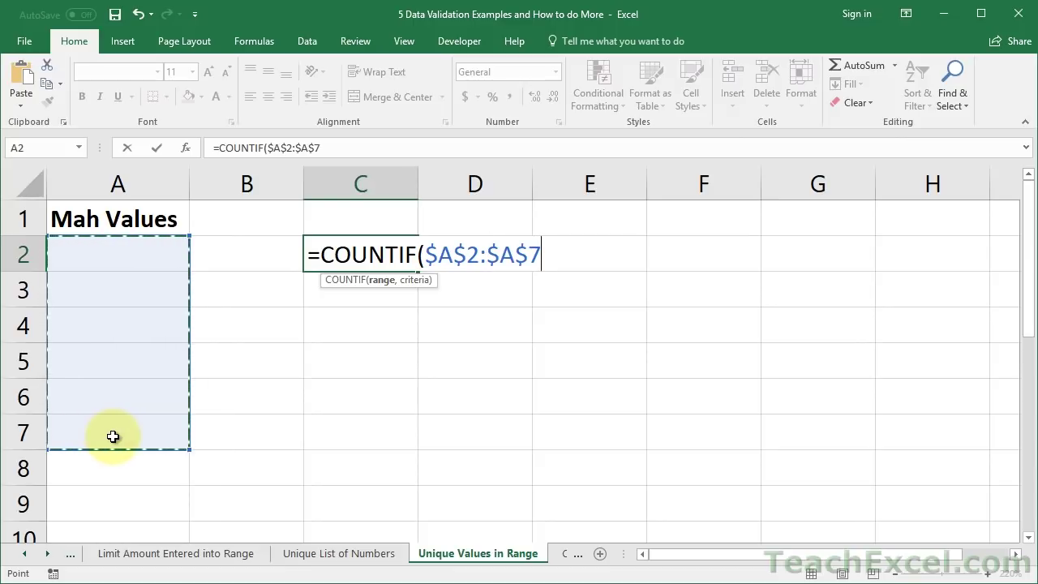
pyautogui.write(',')
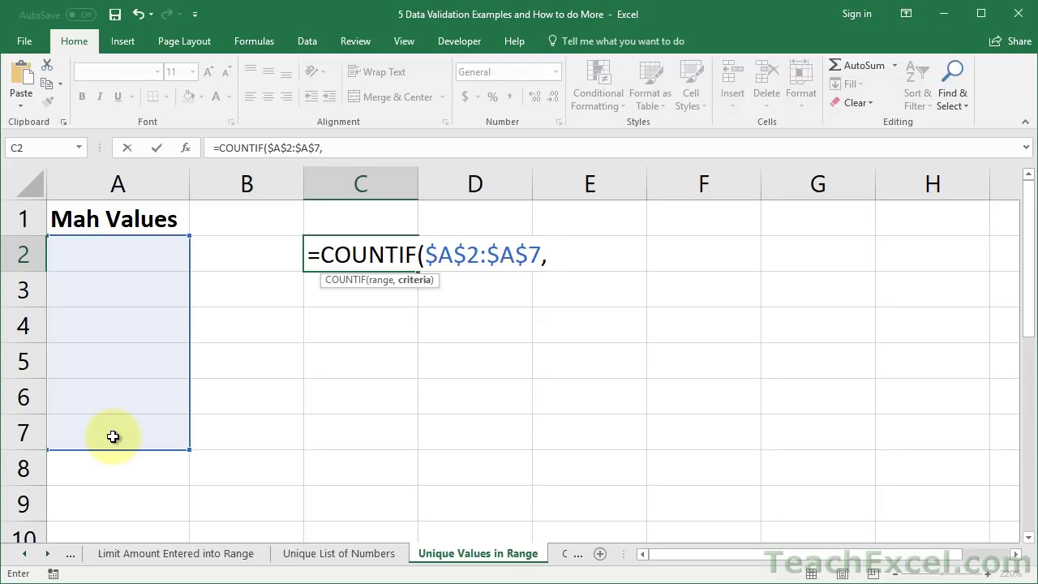
pyautogui.click(87, 259)
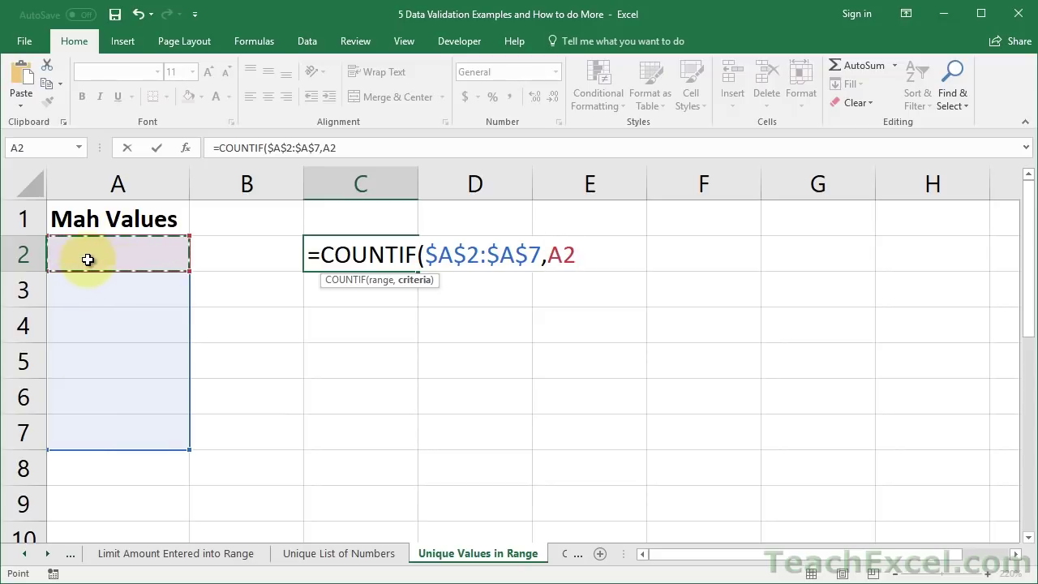
pyautogui.write(')')
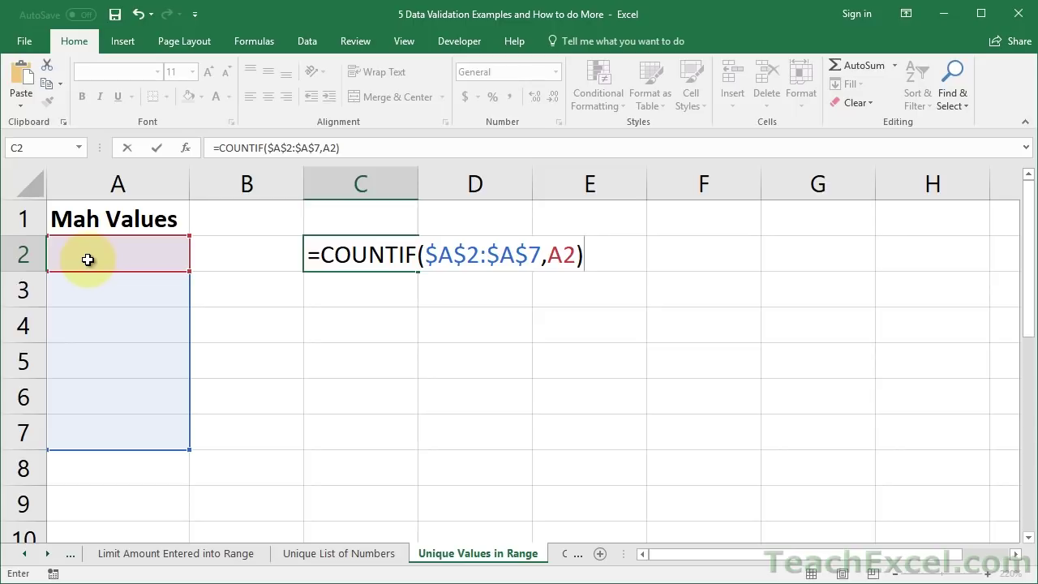
pyautogui.press('Return')
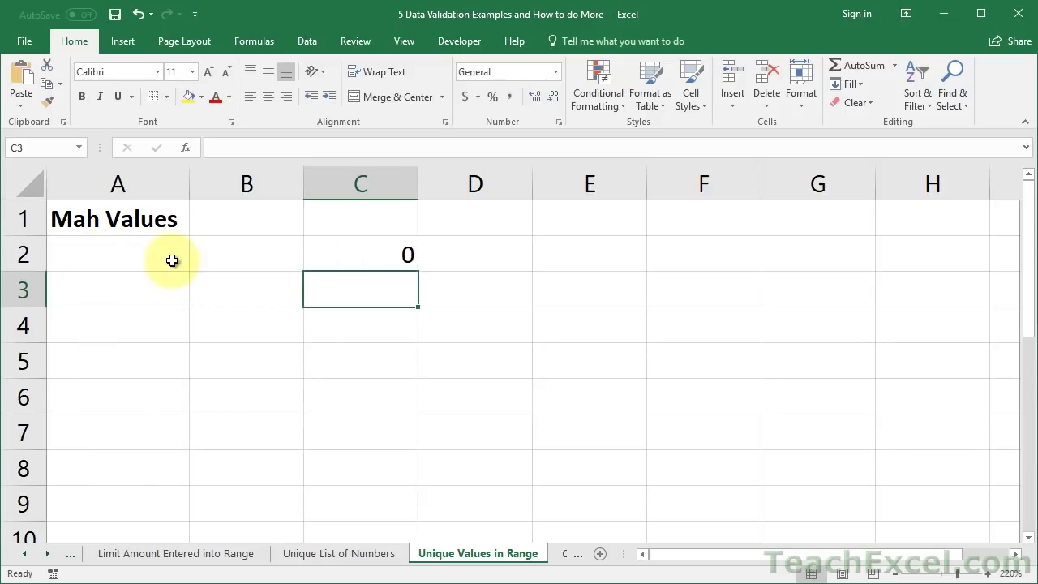
pyautogui.click(146, 254)
pyautogui.doubleClick(146, 254)
pyautogui.write('11')
pyautogui.press('Return')
pyautogui.write('111')
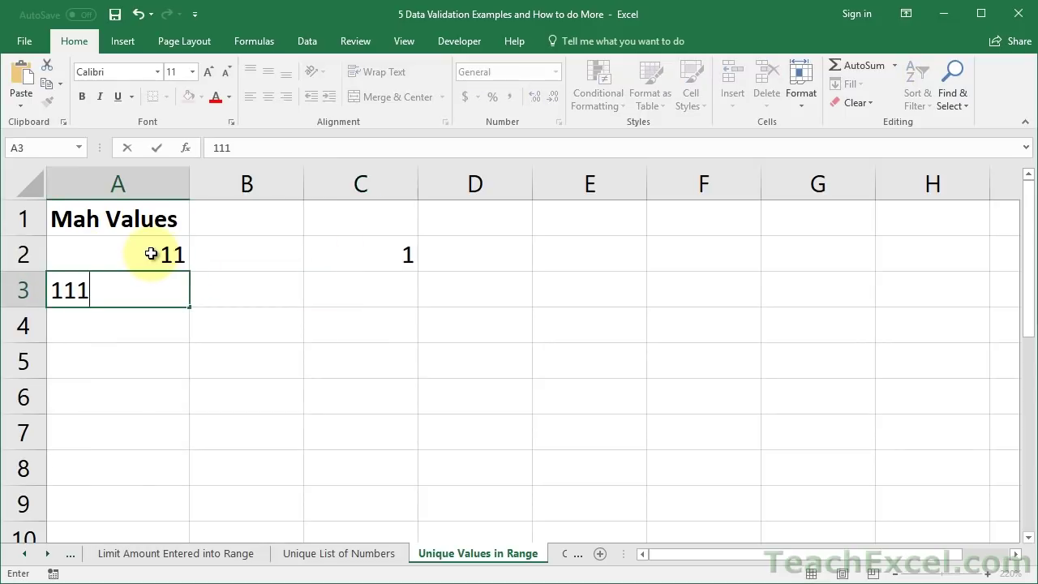
pyautogui.press('Return')
pyautogui.click(151, 288)
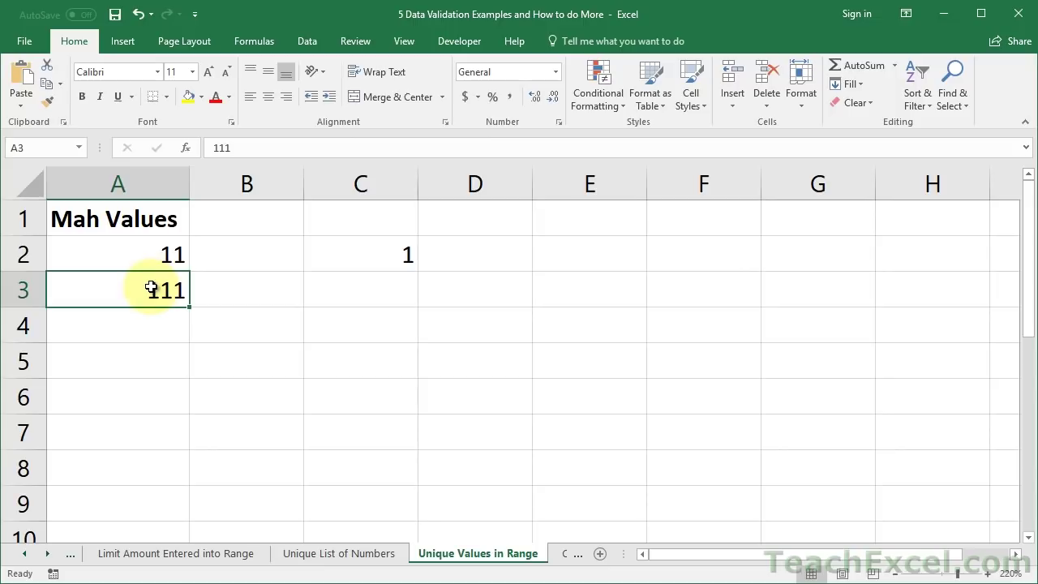
pyautogui.write('11')
pyautogui.press('Return')
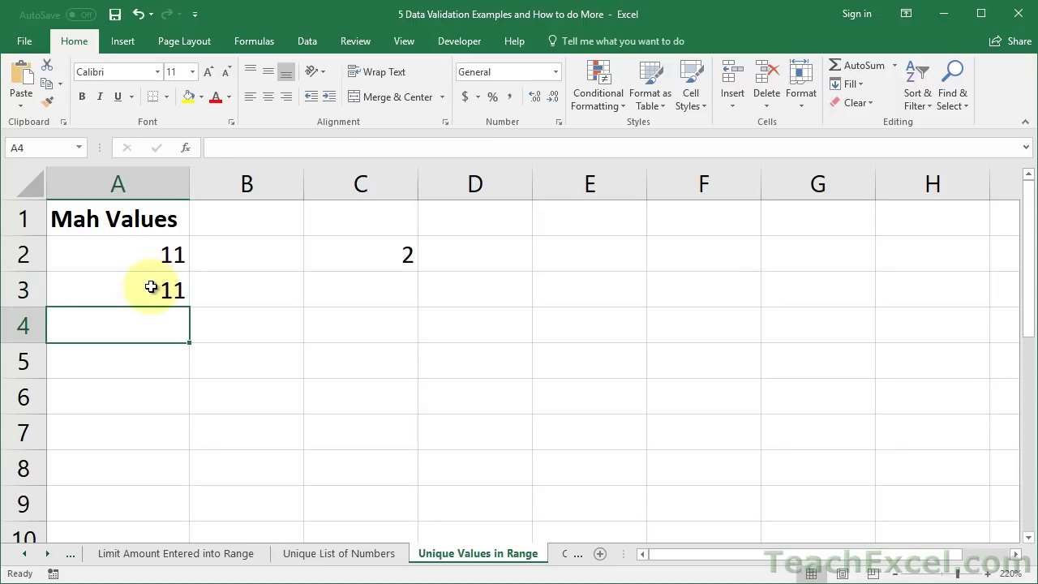
pyautogui.click(146, 287)
pyautogui.press('Delete')
pyautogui.press('Up')
pyautogui.press('Delete')
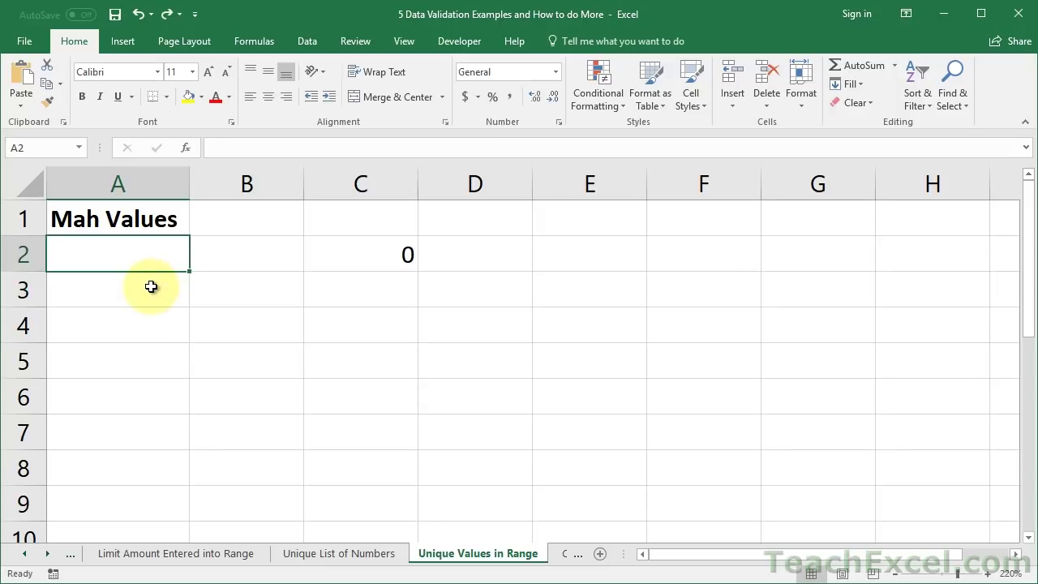
pyautogui.doubleClick(370, 263)
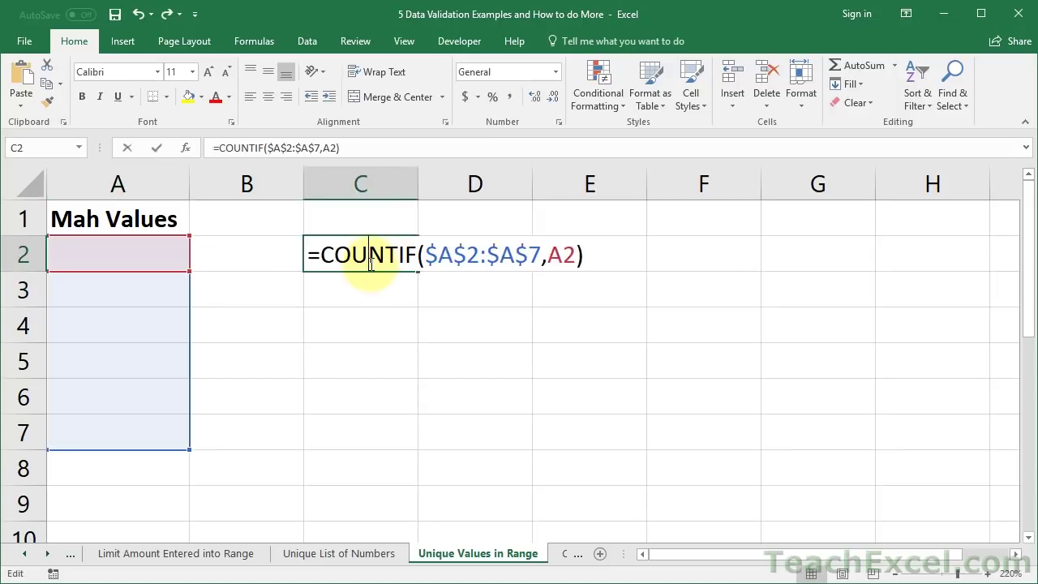
pyautogui.click(605, 257)
# Step: Append <=1 to the C2 formula, copy its text, and commit it to show TRUE
pyautogui.write('<')
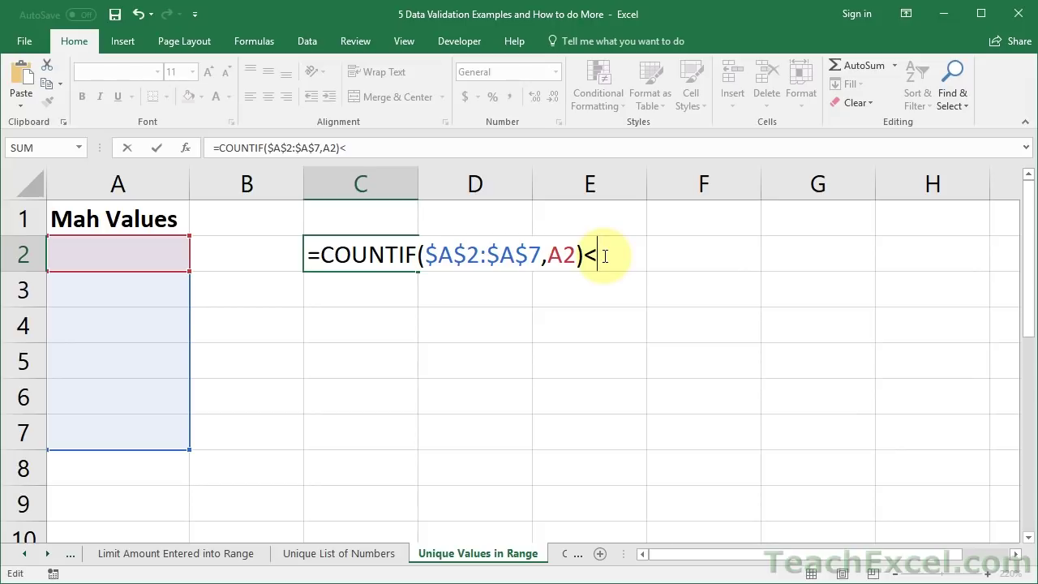
pyautogui.write('=1')
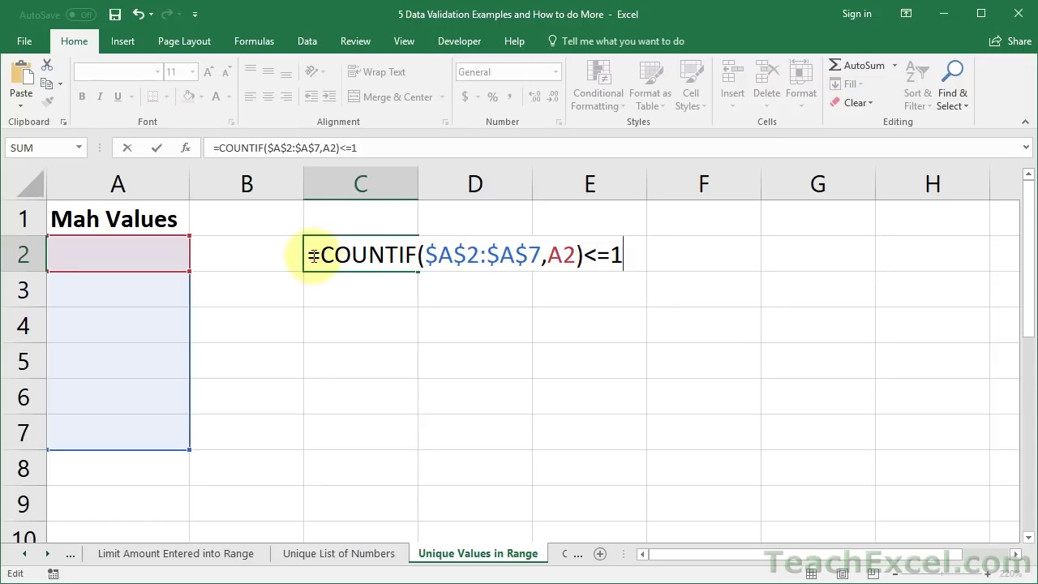
pyautogui.moveTo(313, 256); pyautogui.dragTo(672, 267)
pyautogui.hotkey('ctrl', 'c')
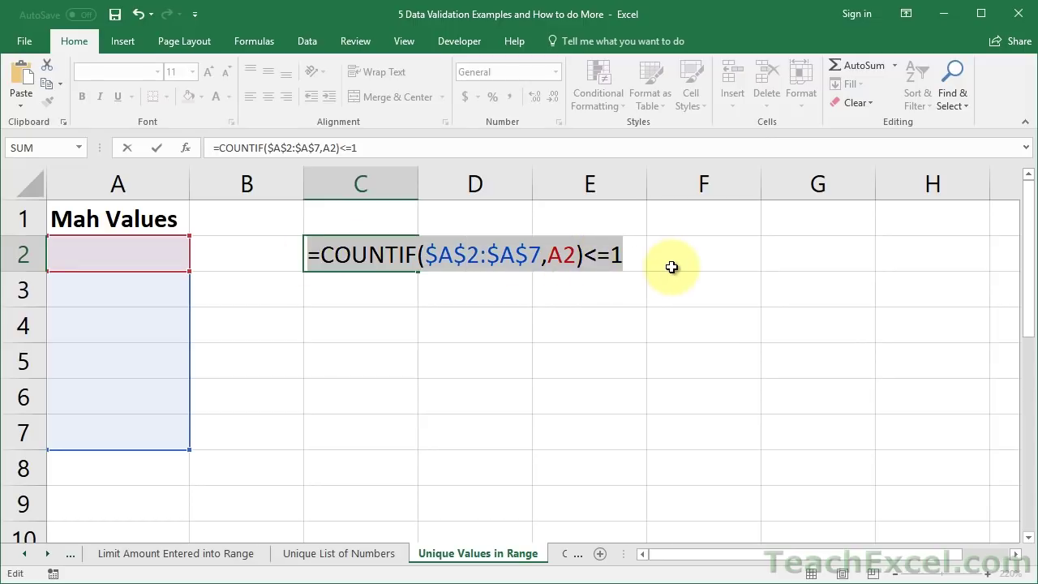
pyautogui.press('Return')
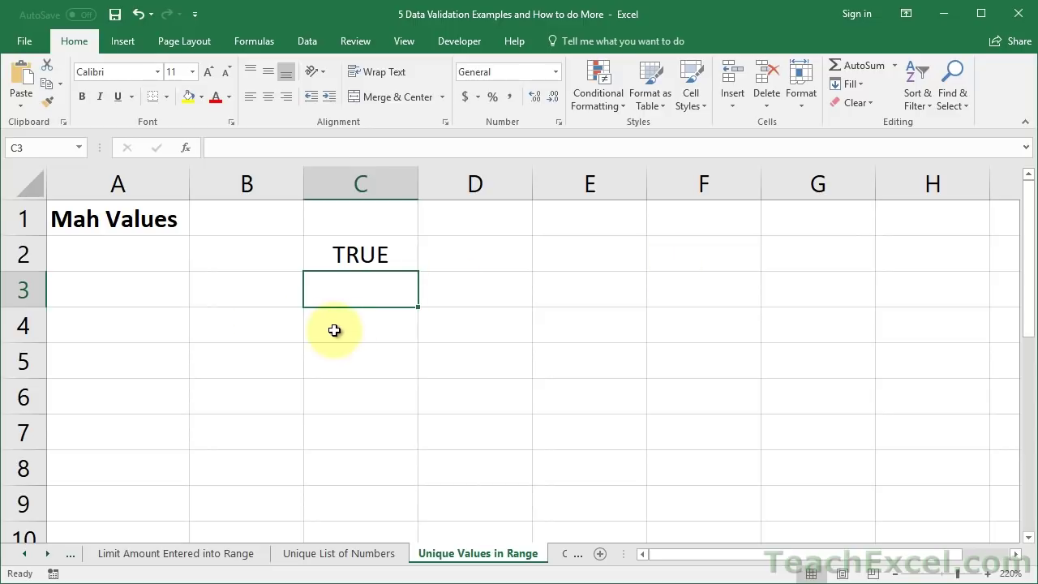
# Step: Test a duplicate 'ew' entry, undo and clear it, then select A2:A7
pyautogui.click(86, 258)
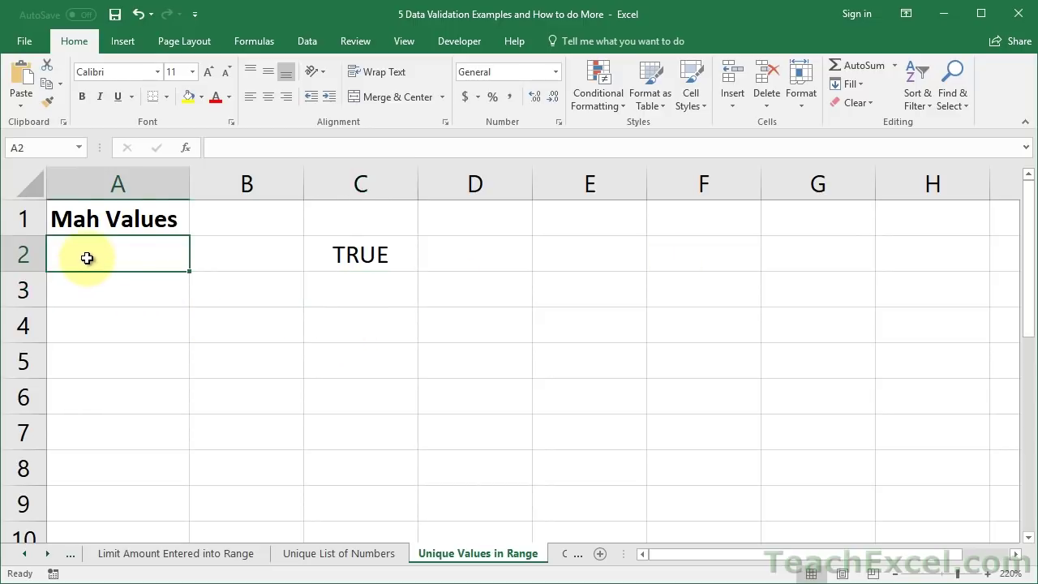
pyautogui.write('ew')
pyautogui.press('Return')
pyautogui.write('ew')
pyautogui.press('Return')
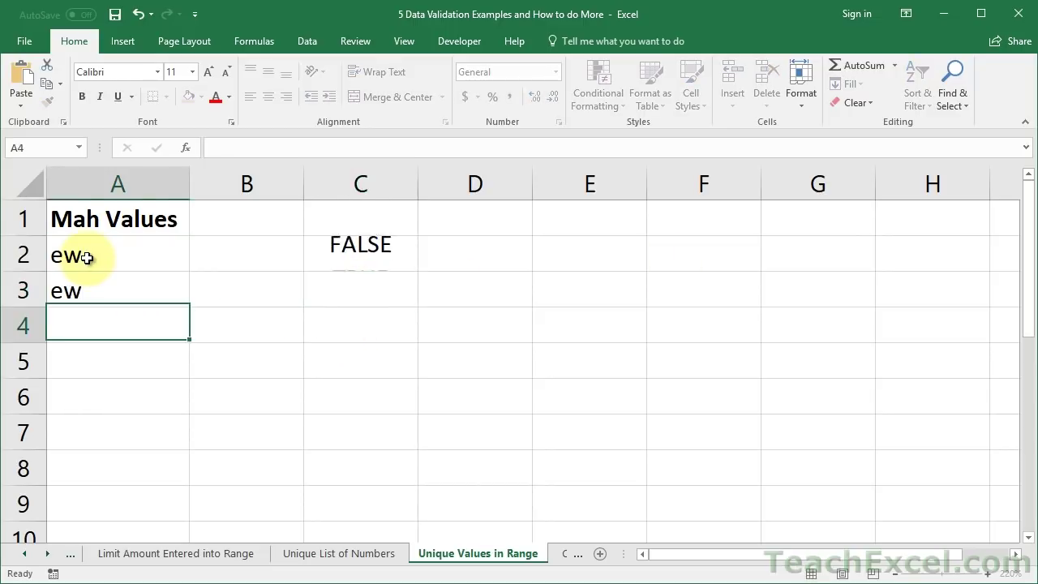
pyautogui.hotkey('ctrl', 'z')
pyautogui.click(87, 257)
pyautogui.press('Delete')
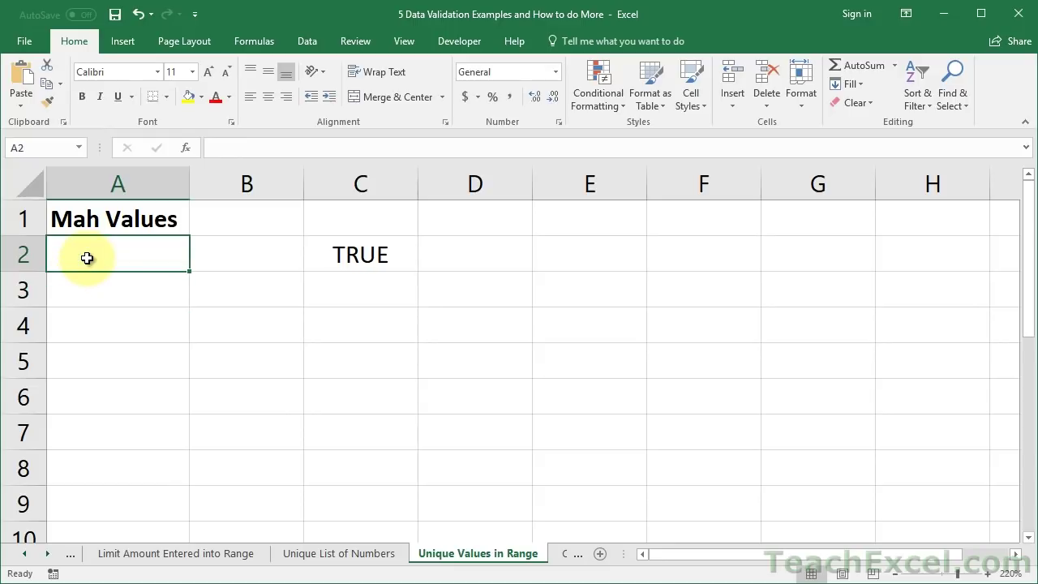
pyautogui.hotkey('shift', 'Down')
pyautogui.hotkey('shift', 'Down')
pyautogui.hotkey('shift', 'Down')
pyautogui.hotkey('shift', 'Down')
pyautogui.hotkey('shift', 'Down')
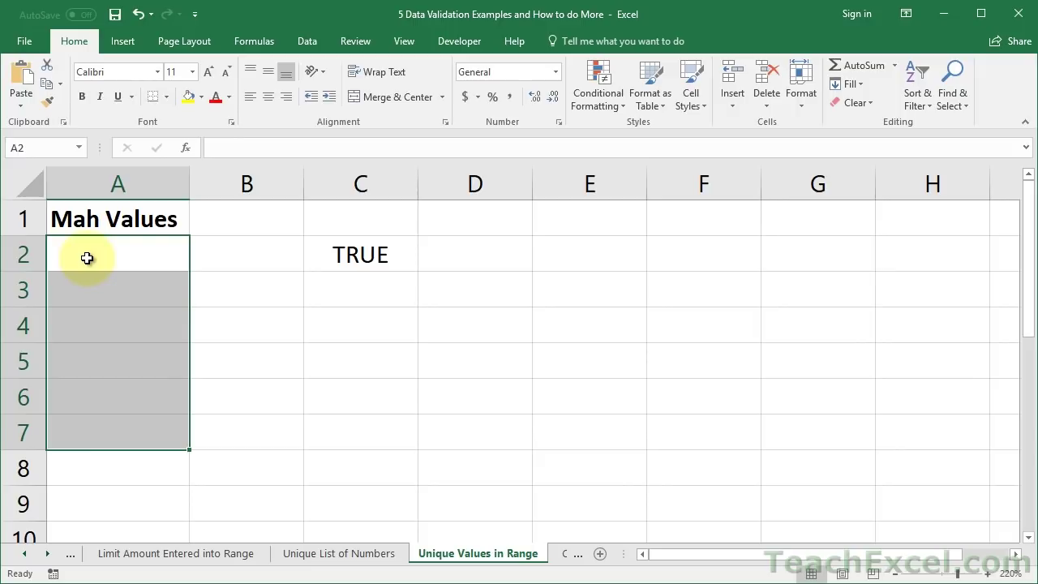
# Step: Apply a Custom validation rule =COUNTIF($A$2:$A$7,A2)<=1 to A2:A7 using the copied formula
pyautogui.hotkey('alt', 'a')
pyautogui.press('v')
pyautogui.press('v')
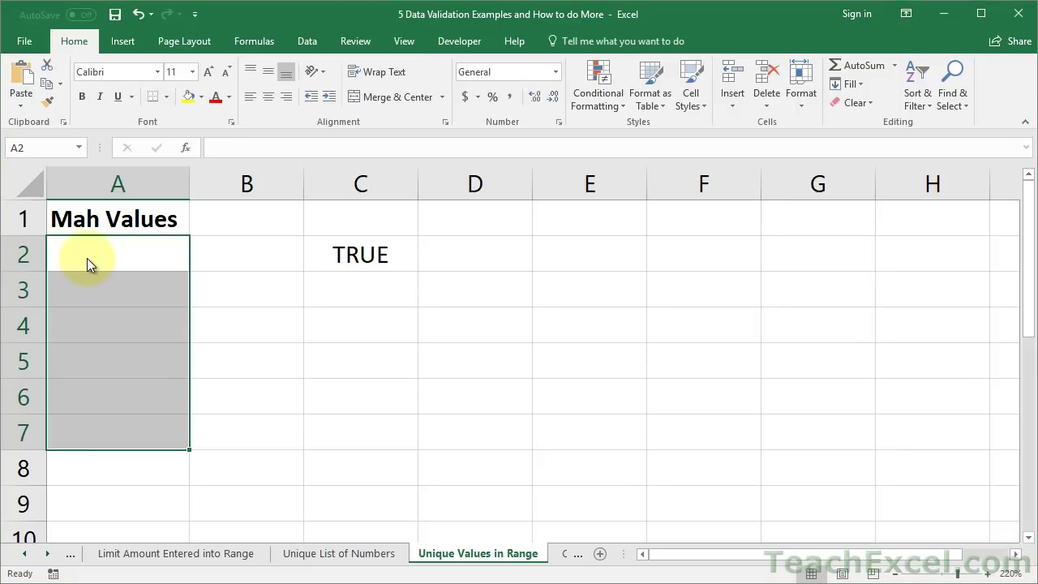
pyautogui.click(486, 247)
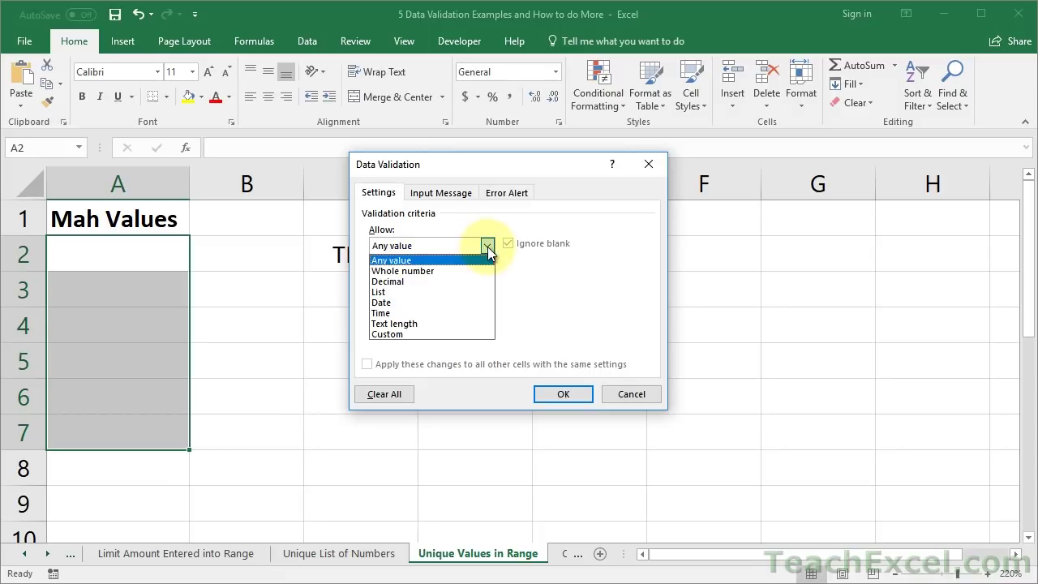
pyautogui.click(401, 333)
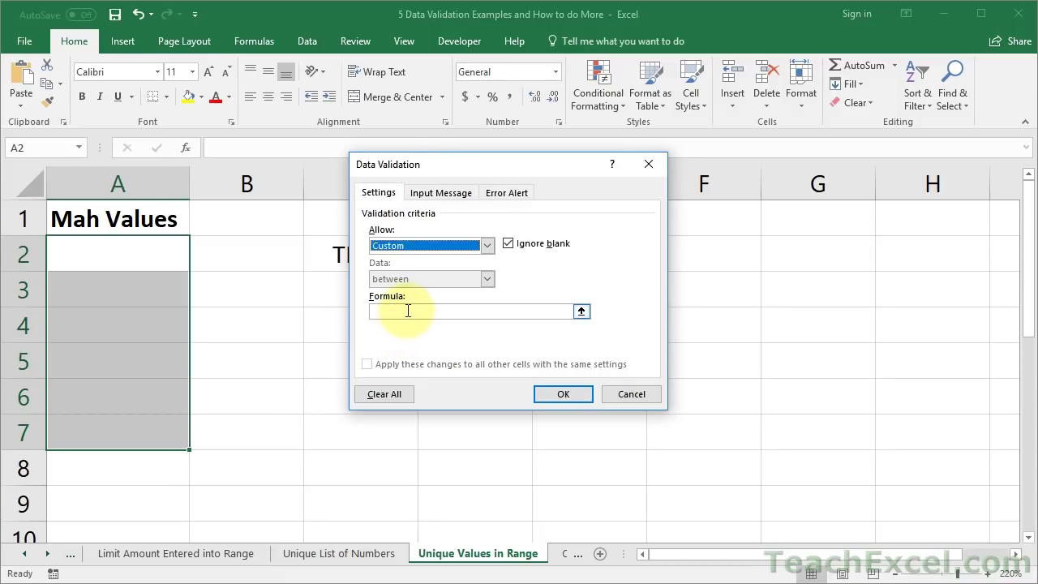
pyautogui.click(408, 312)
pyautogui.hotkey('ctrl', 'v')
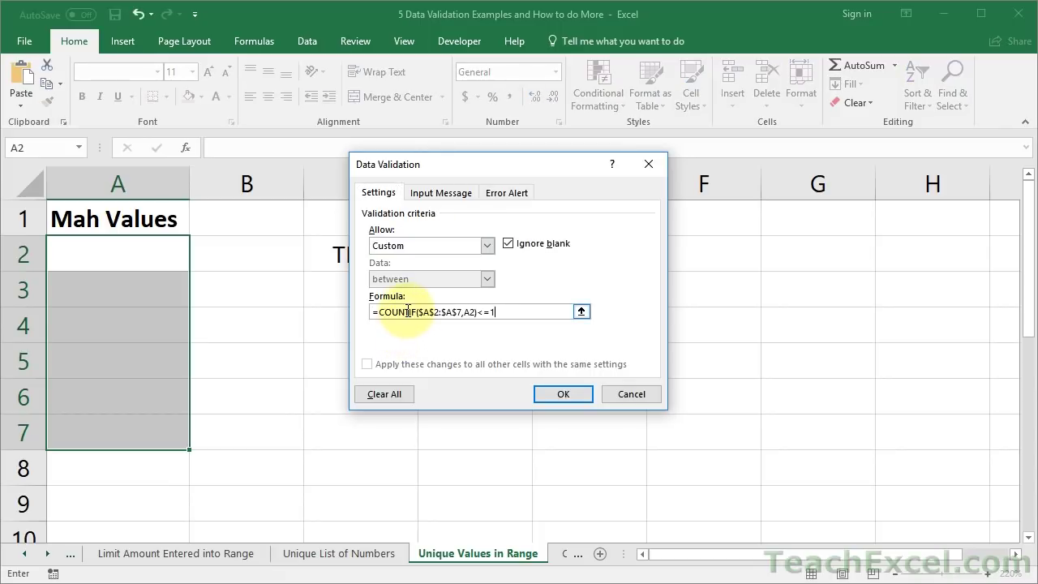
pyautogui.click(556, 391)
pyautogui.click(130, 256)
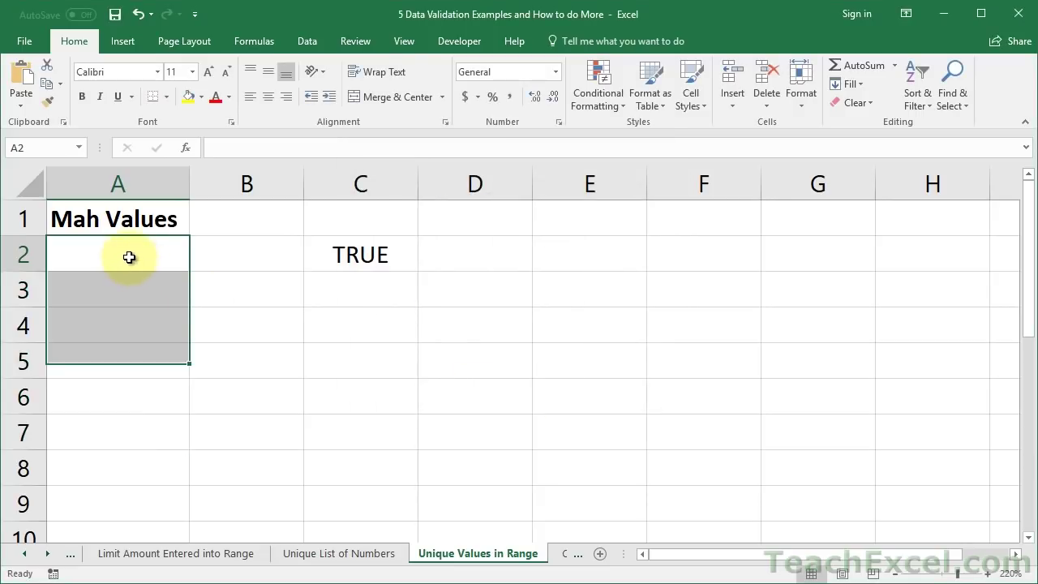
# Step: Enter red in A2 and confirm a duplicate red in A3 is rejected
pyautogui.write('red')
pyautogui.press('Return')
pyautogui.write('red')
pyautogui.press('Return')
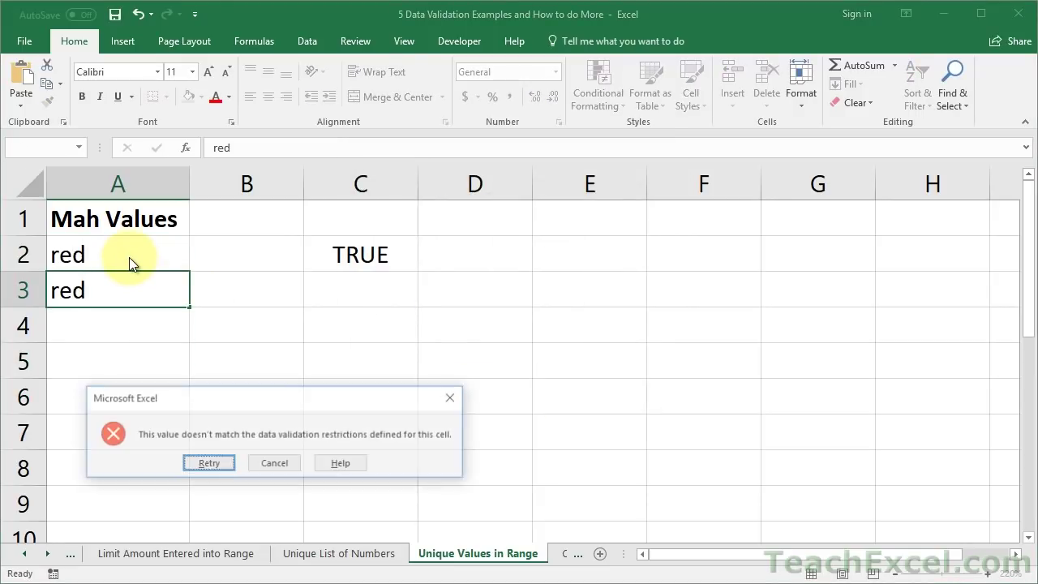
pyautogui.press('Escape')
# Step: Enter 11 in A3, see a duplicate 11 rejected in A4, then reselect A2:A7
pyautogui.write('11')
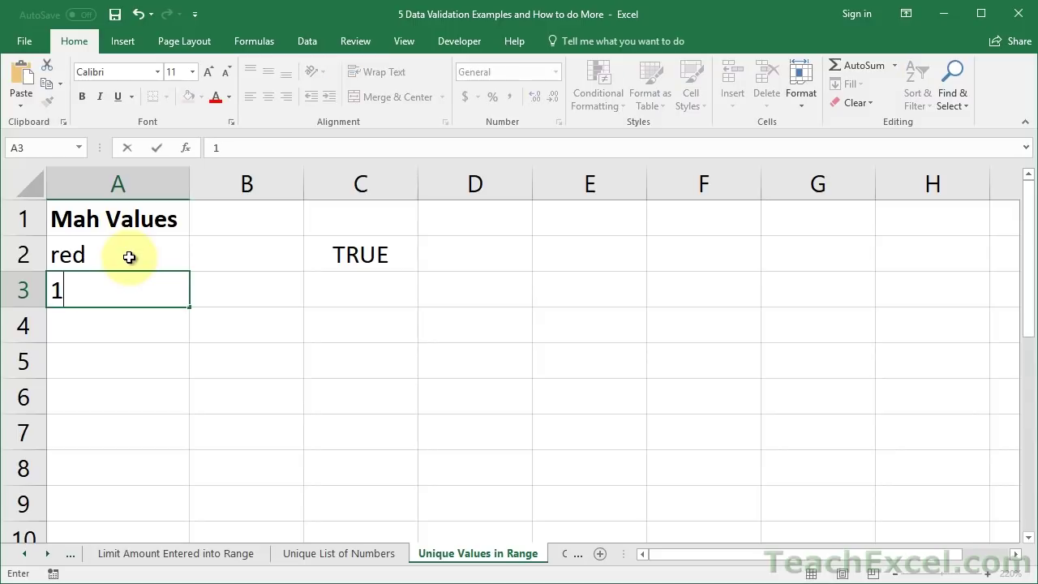
pyautogui.press('Return')
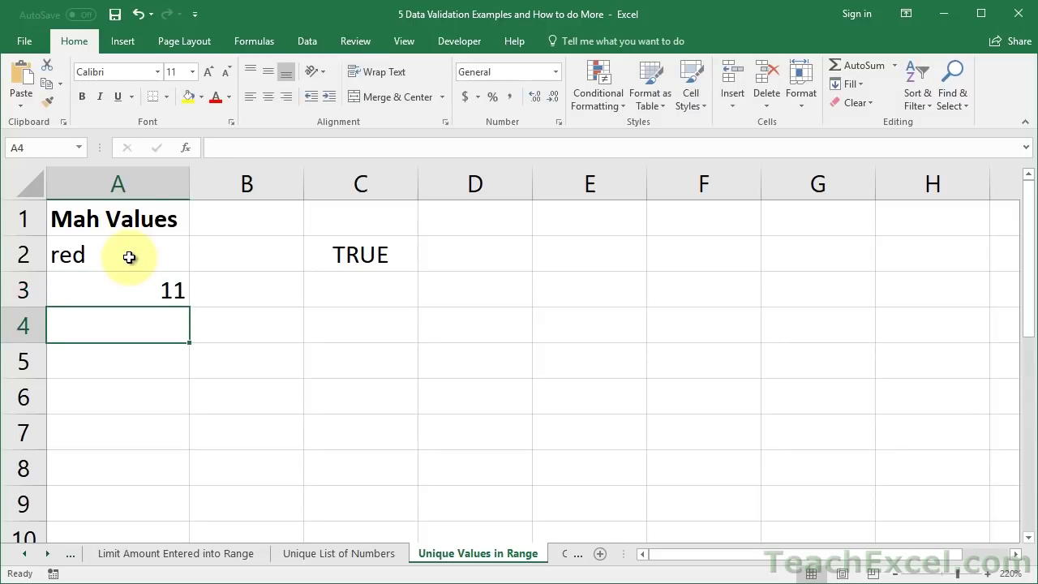
pyautogui.write('11')
pyautogui.press('Return')
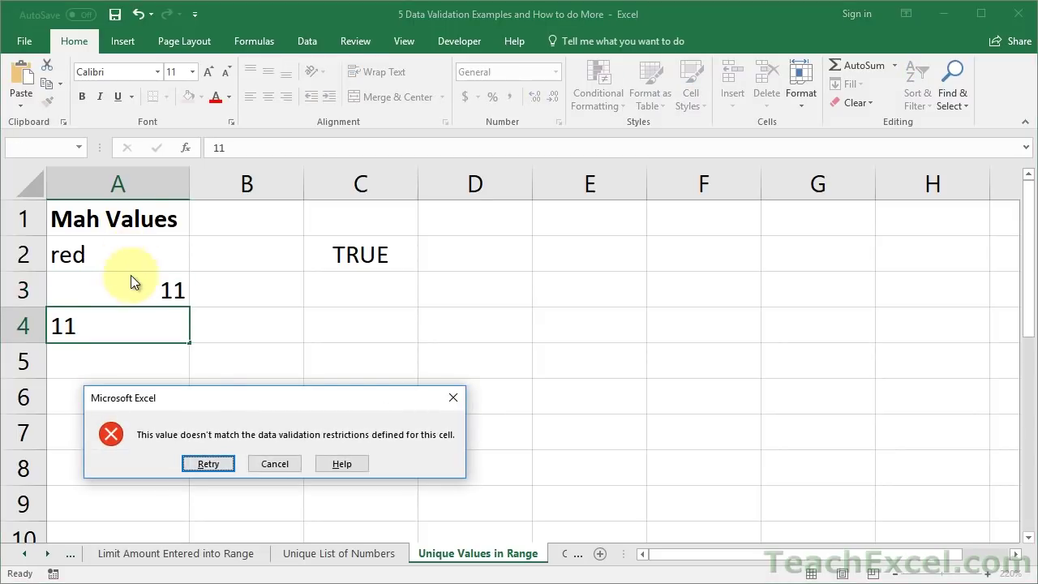
pyautogui.click(281, 467)
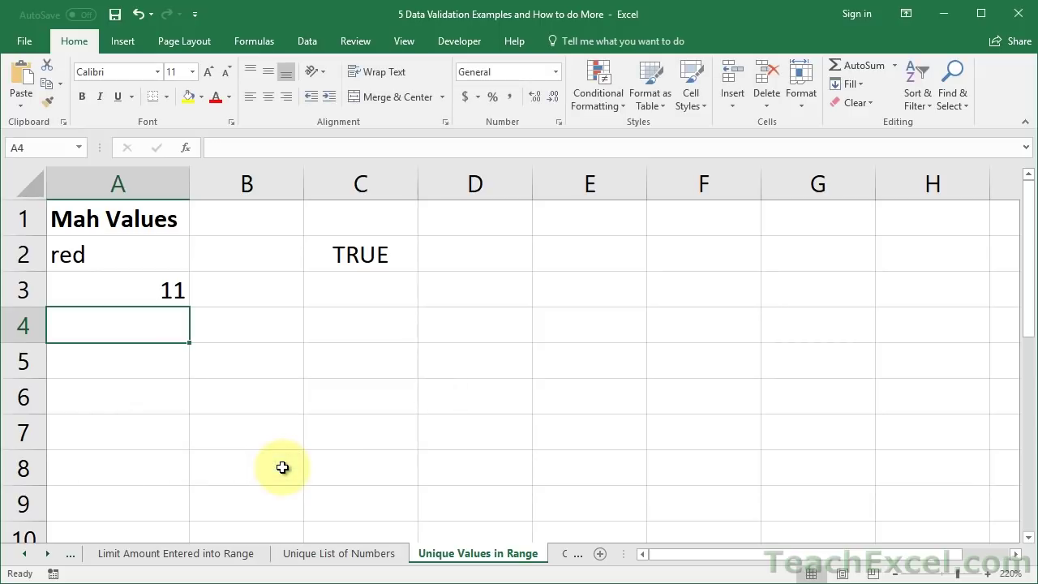
pyautogui.press('Up')
pyautogui.press('Up')
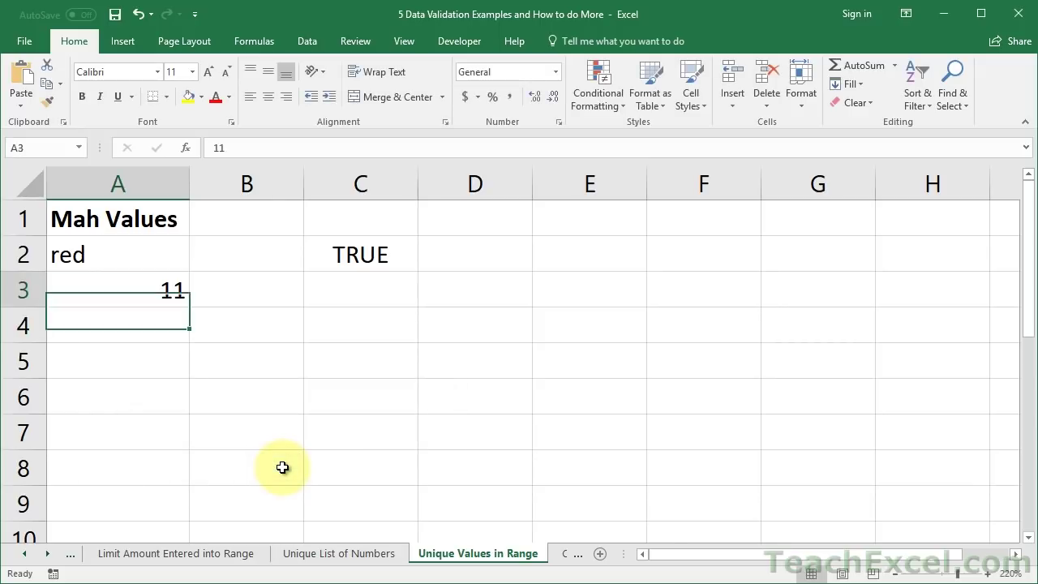
pyautogui.hotkey('shift', 'Down')
pyautogui.hotkey('shift', 'Down')
pyautogui.hotkey('shift', 'Down')
pyautogui.hotkey('shift', 'Down')
pyautogui.hotkey('shift', 'Down')
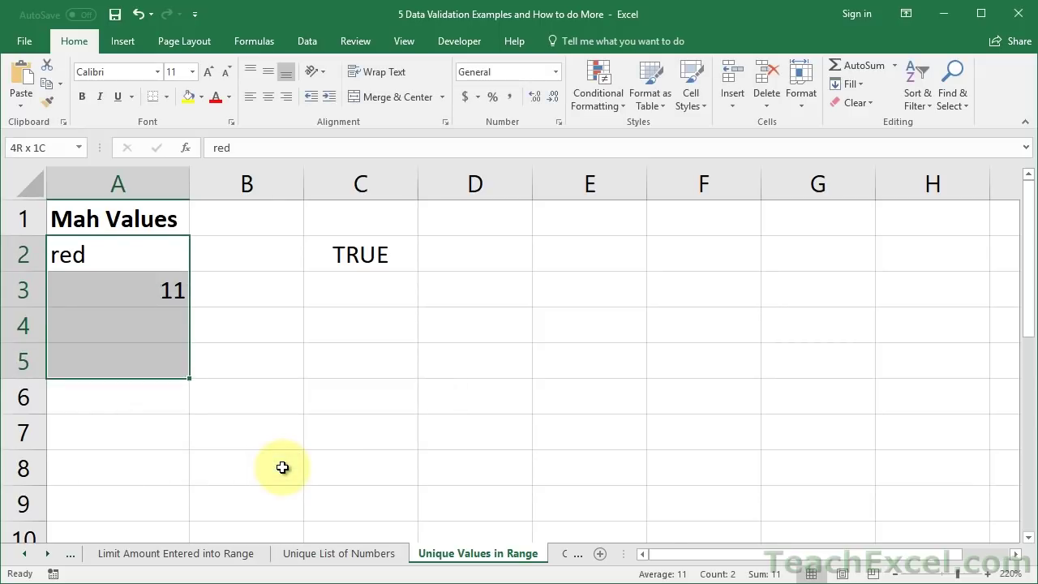
# Step: Give the A2:A7 validation an error alert titled 'Invalid Value' with message 'Duplicate Value'
pyautogui.hotkey('alt', 'd')
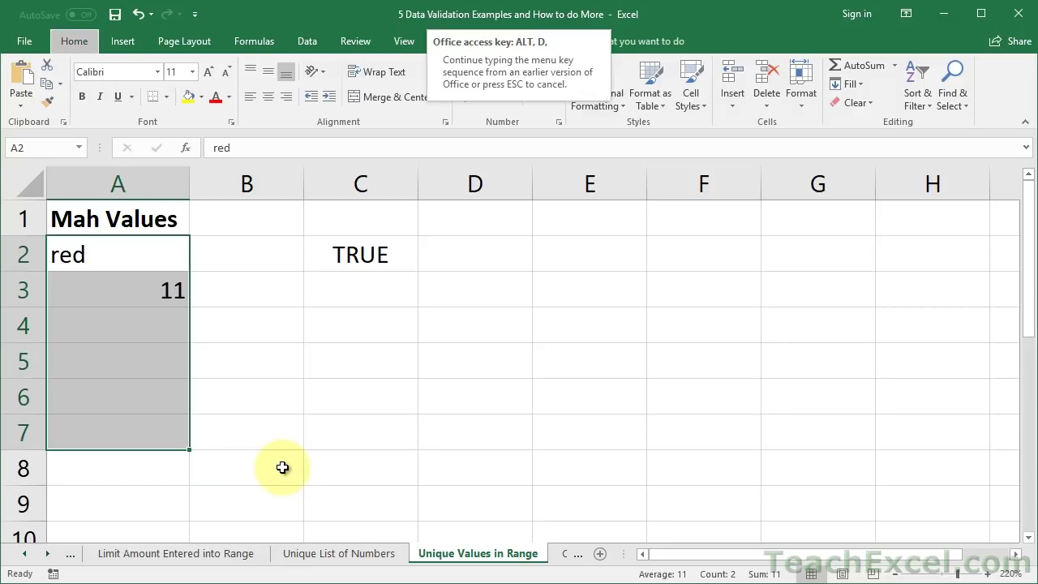
pyautogui.press('l')
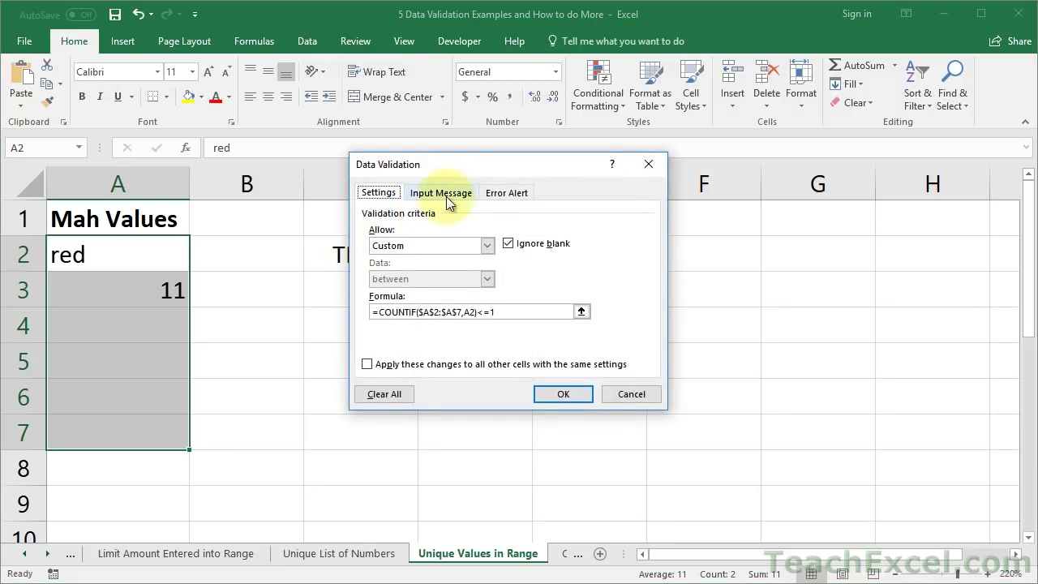
pyautogui.click(514, 196)
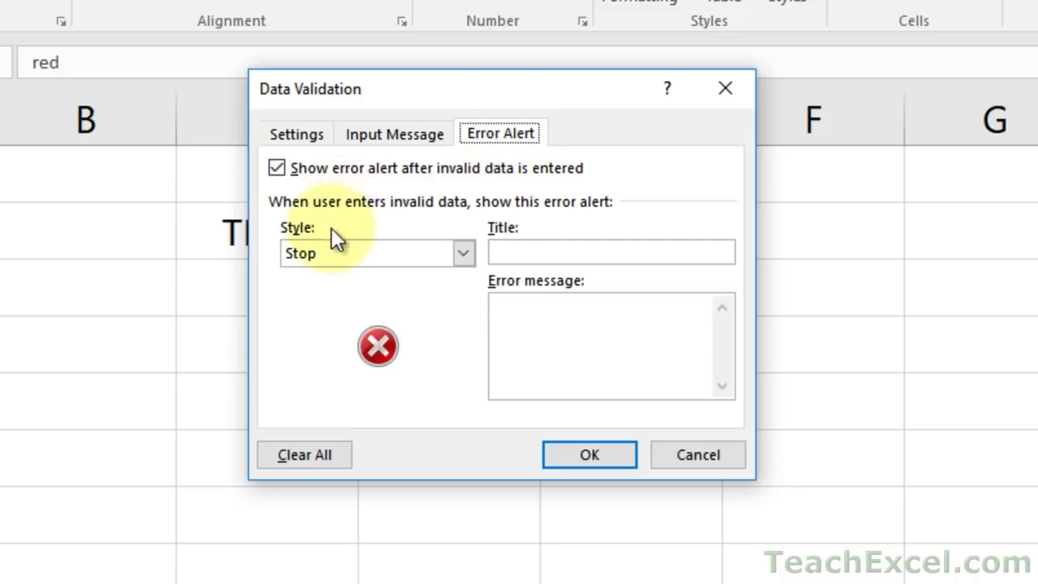
pyautogui.click(550, 250)
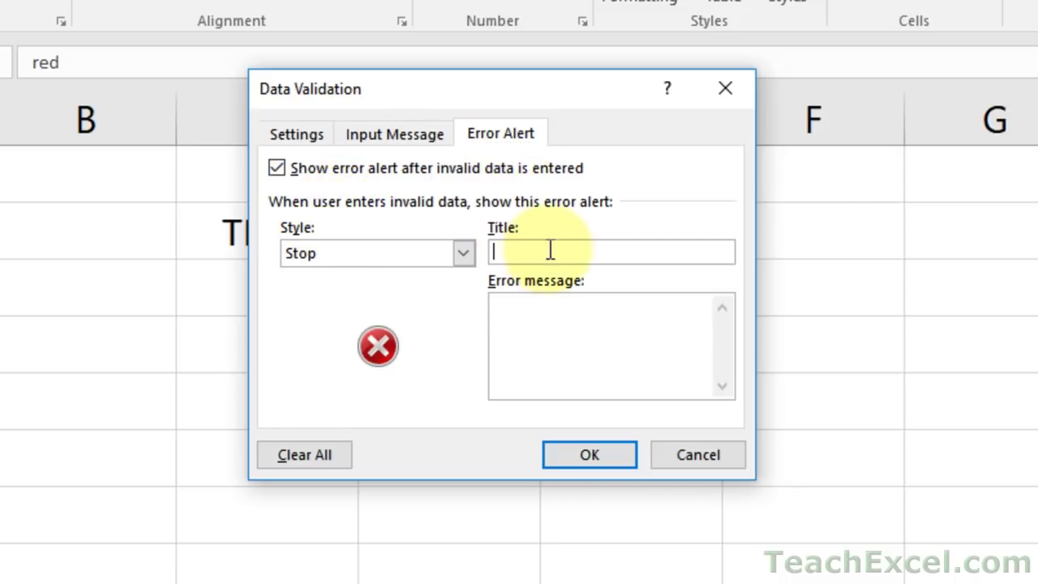
pyautogui.write('Invalid Value')
pyautogui.click(565, 357)
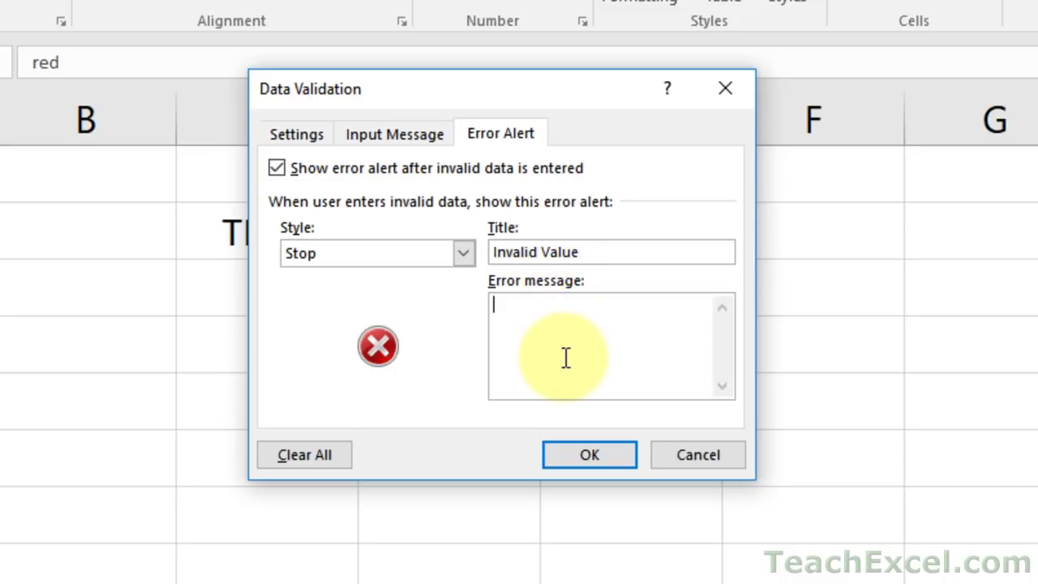
pyautogui.write('Duplicate Val')
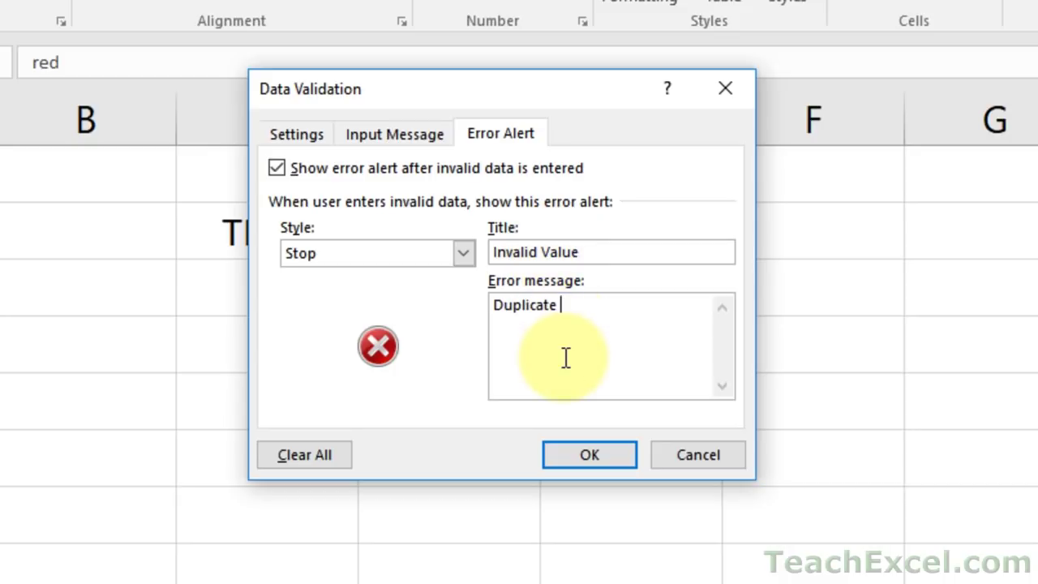
pyautogui.write('ue')
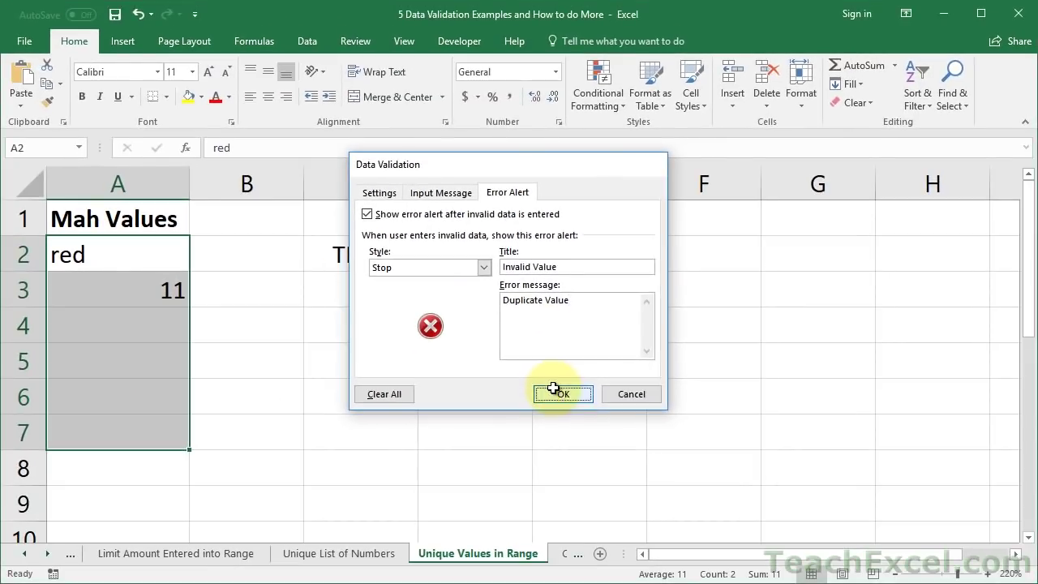
pyautogui.click(558, 394)
pyautogui.click(163, 332)
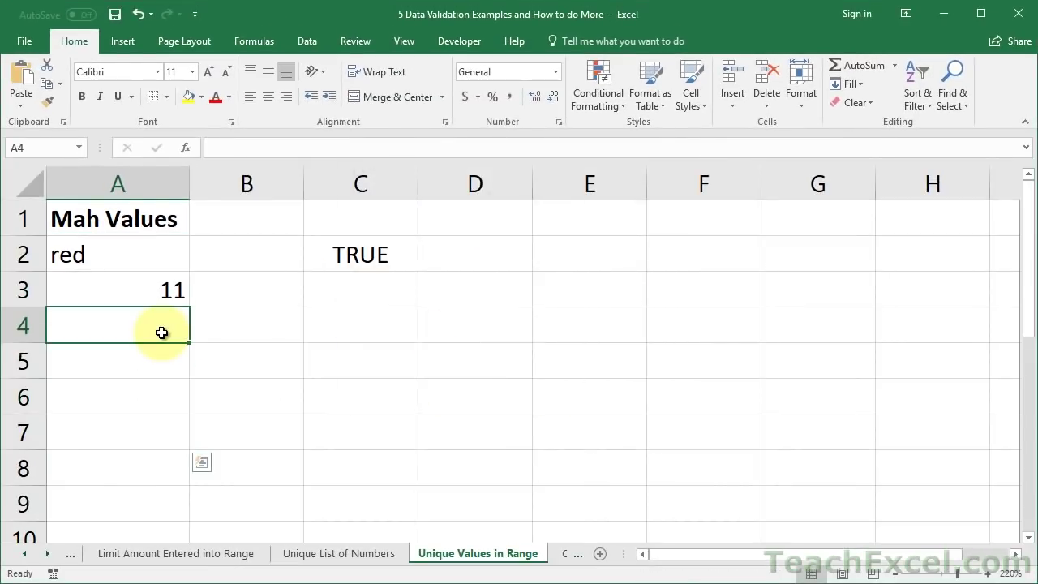
# Step: Check a duplicate 11 in A4 triggers the Invalid Value alert, then open the Cell Must Start With sheet
pyautogui.write('11')
pyautogui.press('Return')
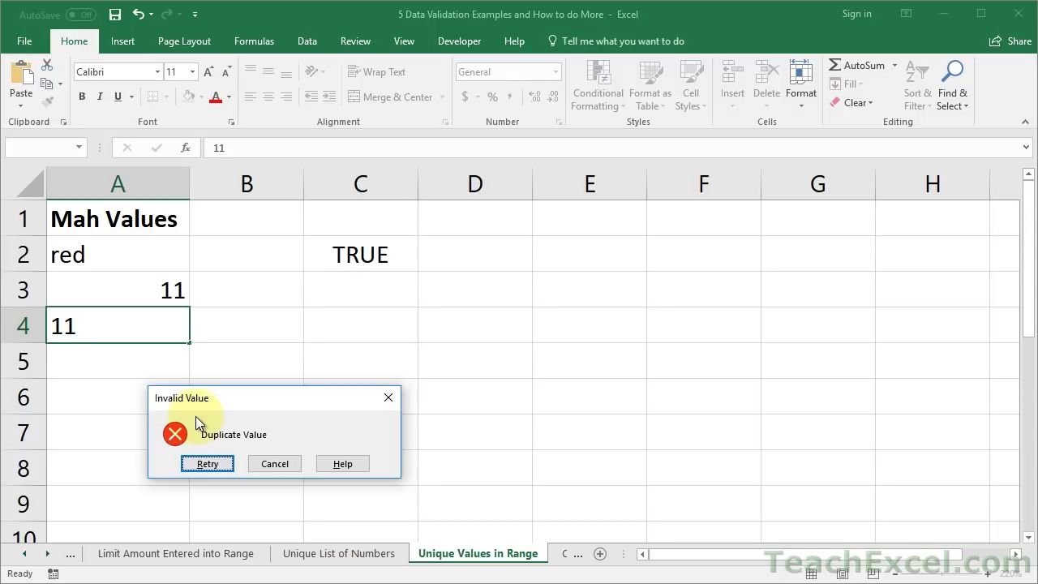
pyautogui.press('Escape')
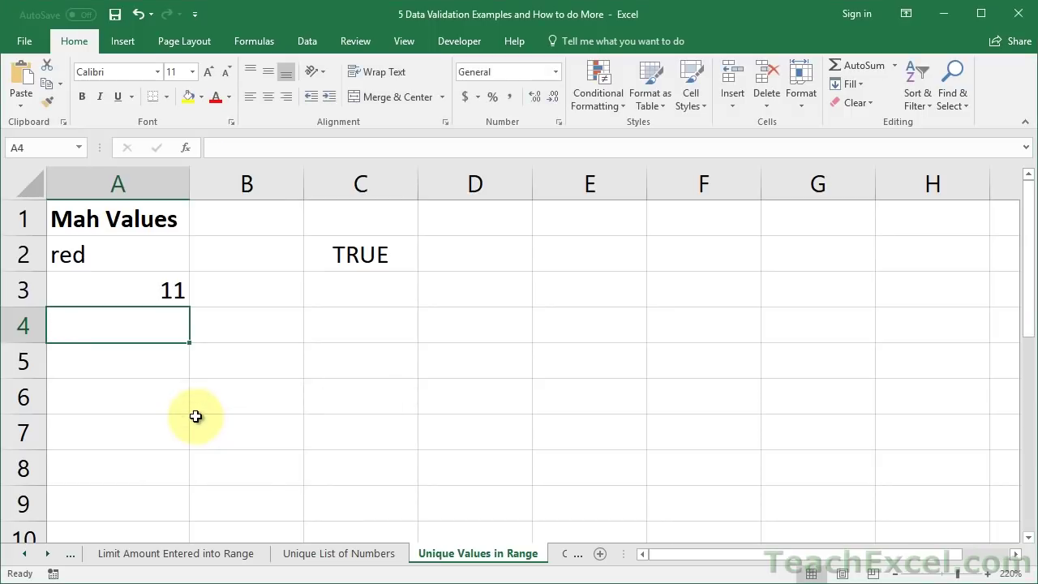
pyautogui.click(47, 555)
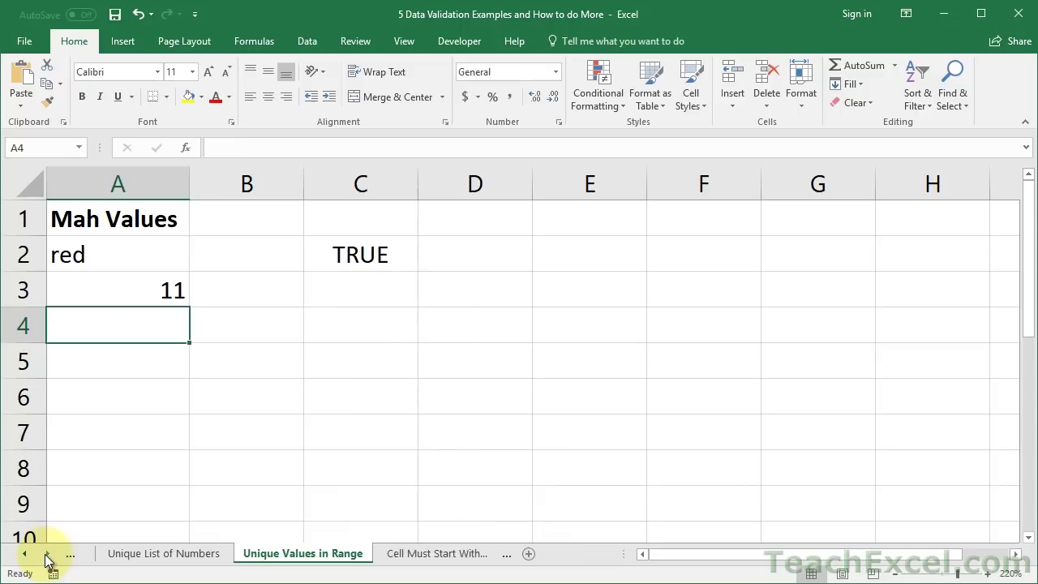
pyautogui.click(393, 554)
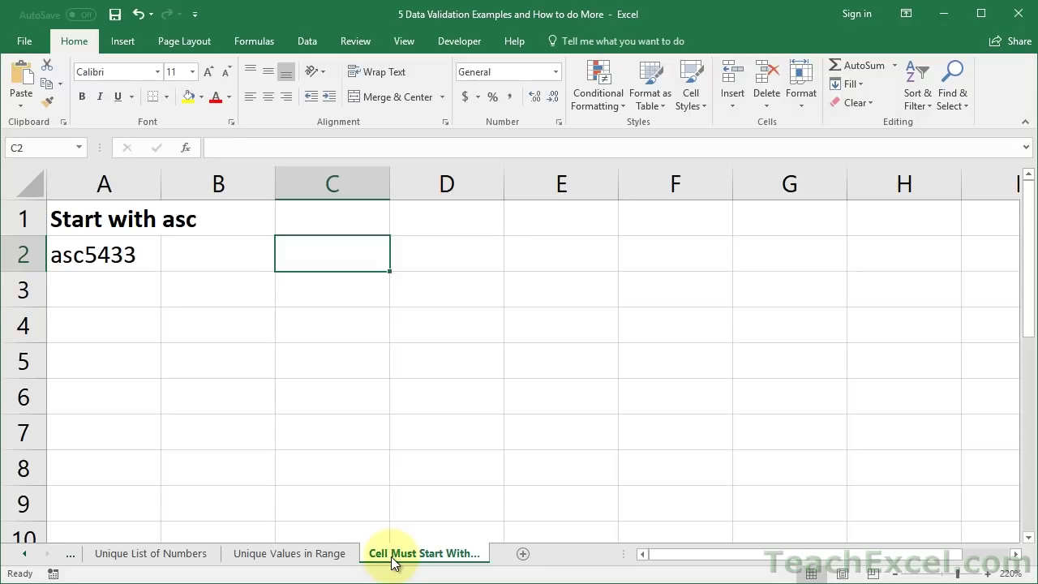
# Step: Add sample entries jfjfj in A3 and 123 in A4 below asc5433
pyautogui.click(85, 217)
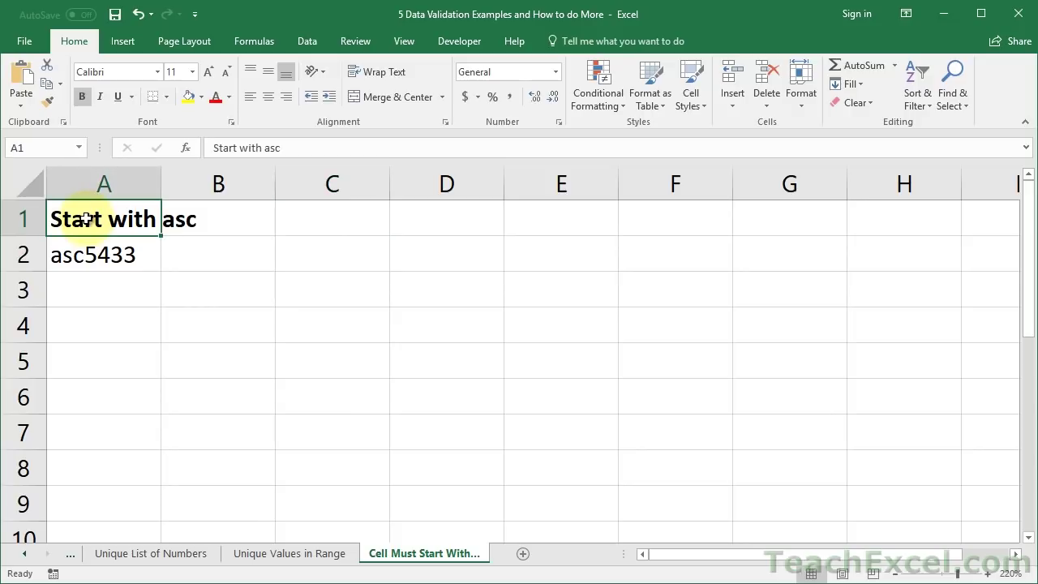
pyautogui.click(97, 258)
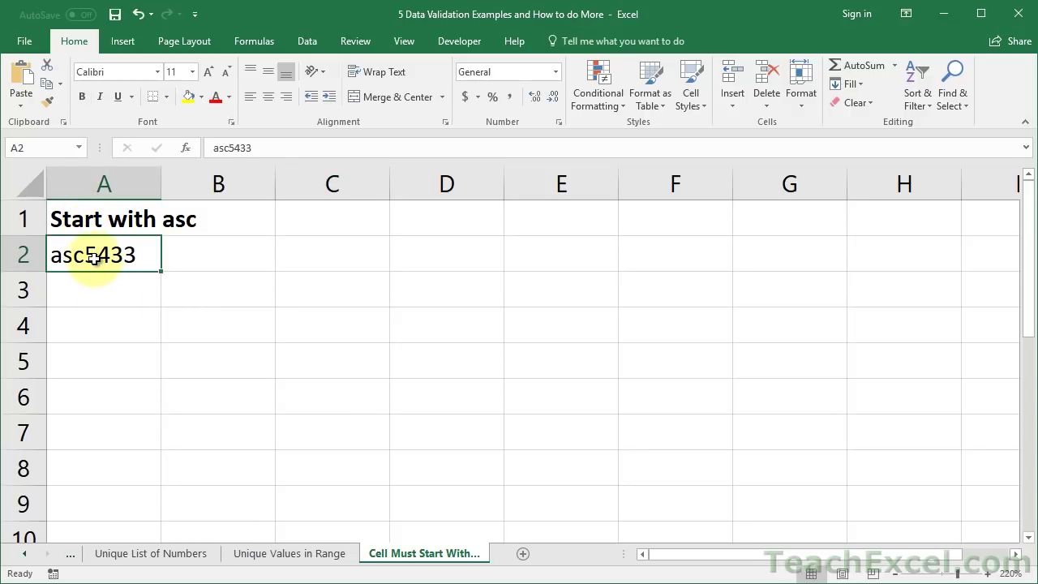
pyautogui.click(81, 288)
pyautogui.write('jfjfj')
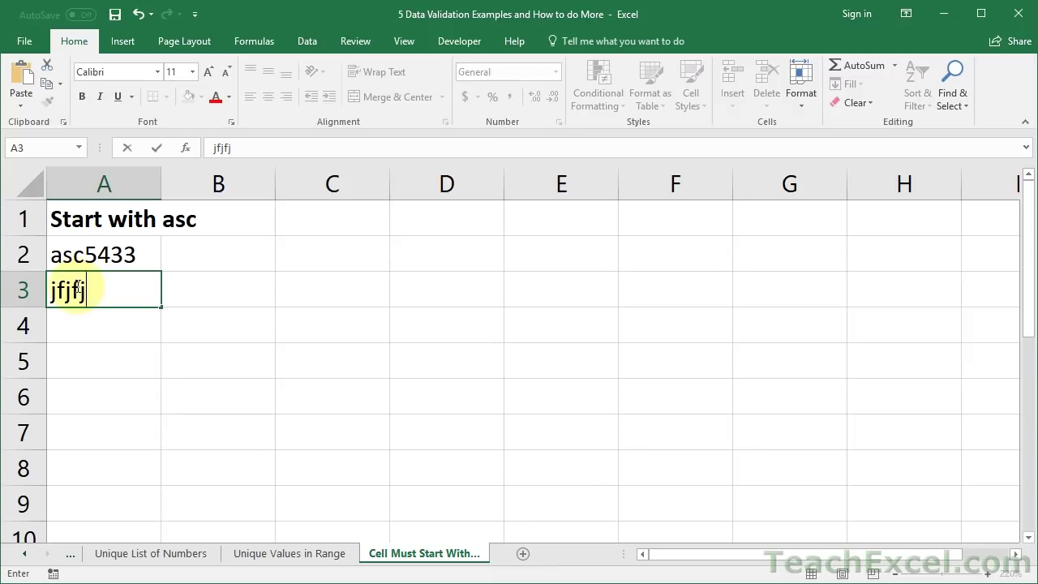
pyautogui.press('Return')
pyautogui.write('123')
pyautogui.press('Return')
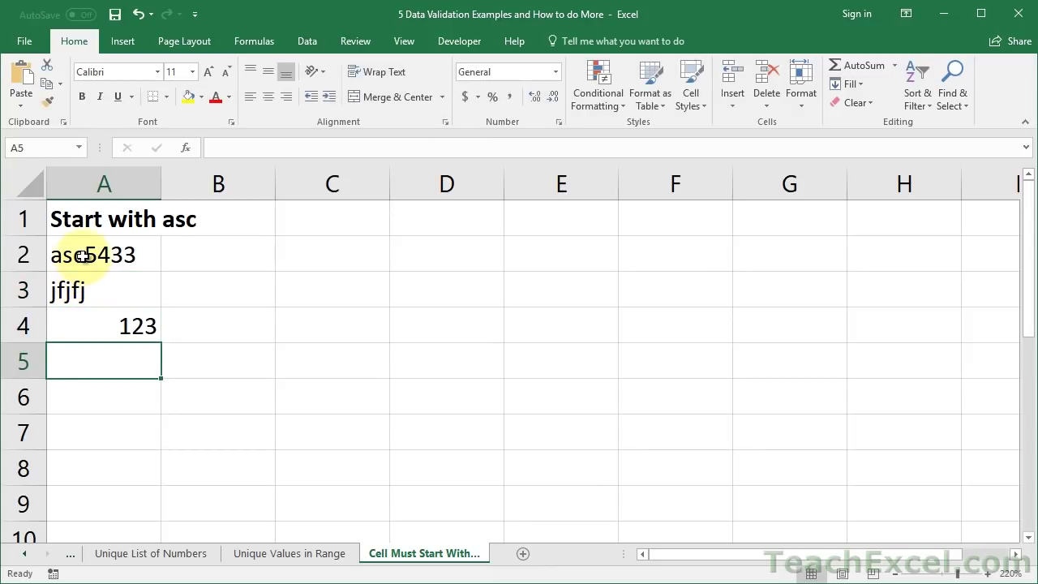
# Step: Clear the sample entries asc5433, jfjfj and 123 from A2:A4
pyautogui.moveTo(84, 255); pyautogui.dragTo(85, 315)
pyautogui.press('Delete')
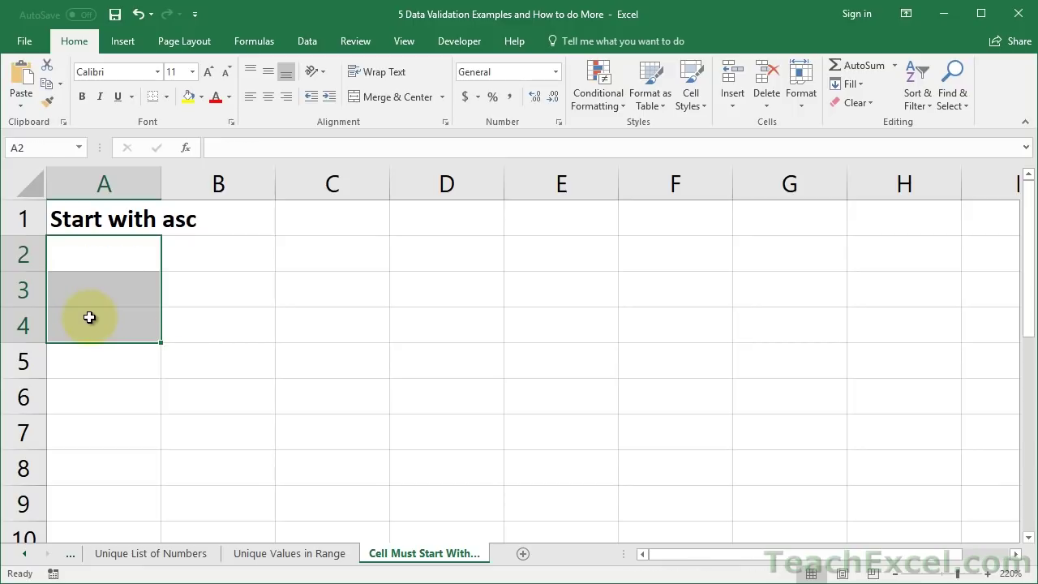
pyautogui.click(313, 251)
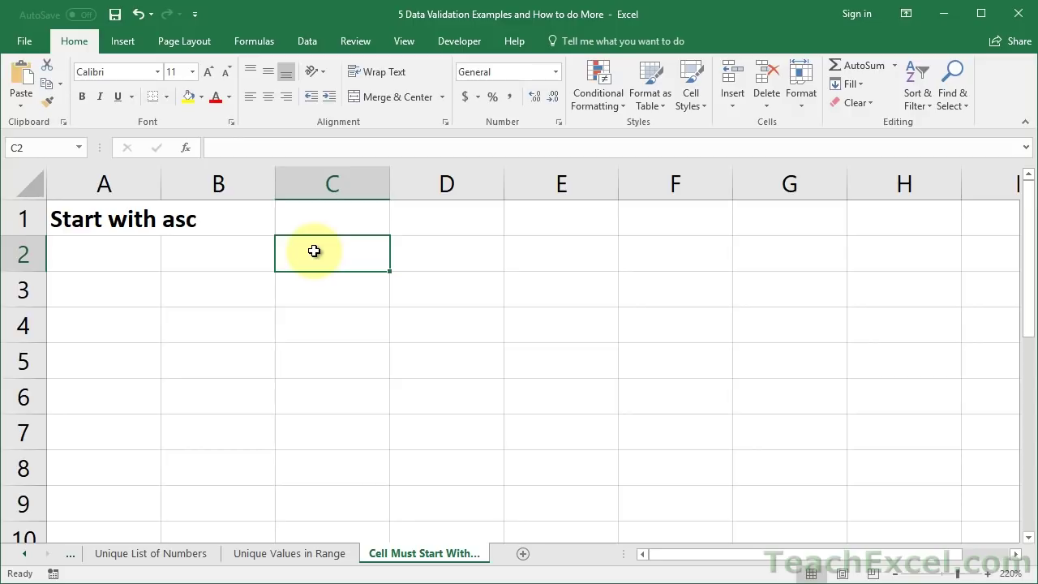
# Step: Enter the formula =LEFT(A2,3) in C2
pyautogui.write('=')
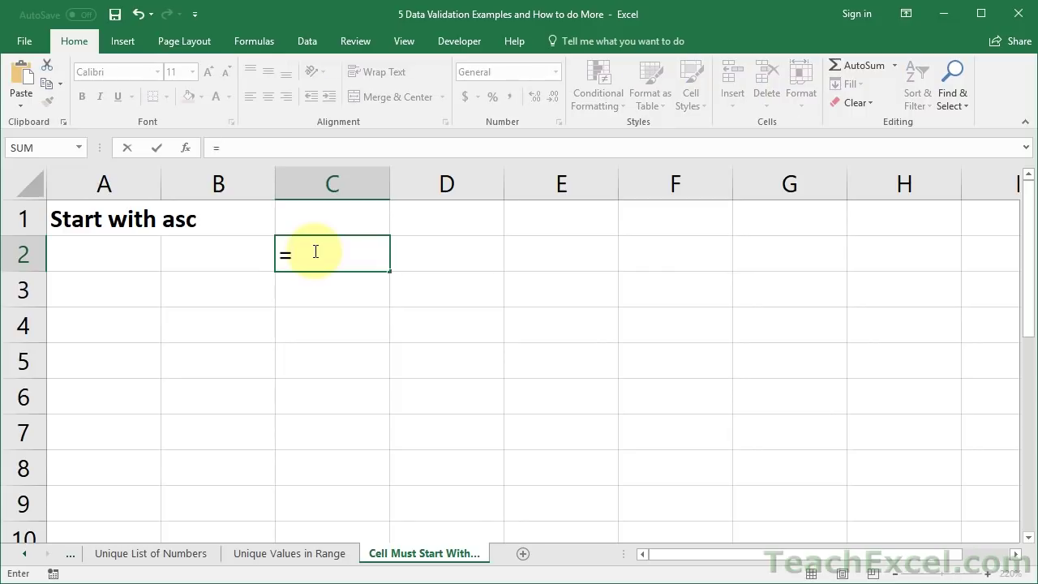
pyautogui.write('left')
pyautogui.press('Tab')
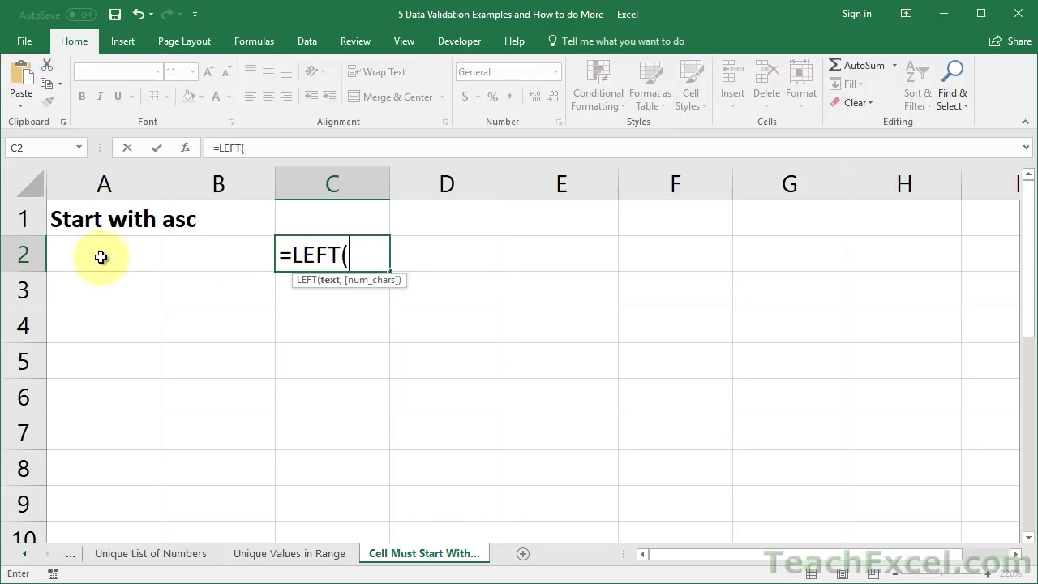
pyautogui.click(101, 257)
pyautogui.write(',')
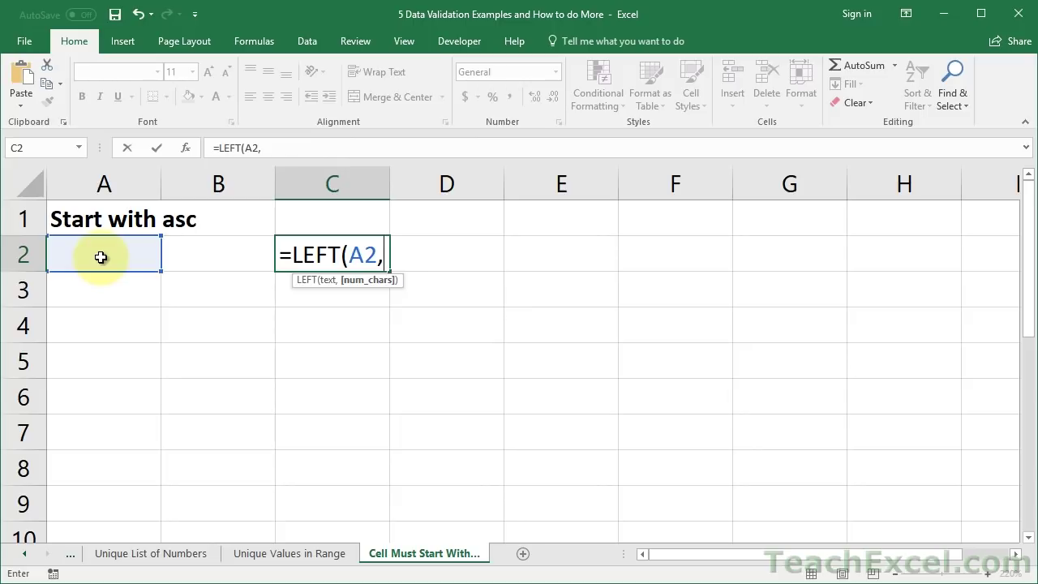
pyautogui.write('3)')
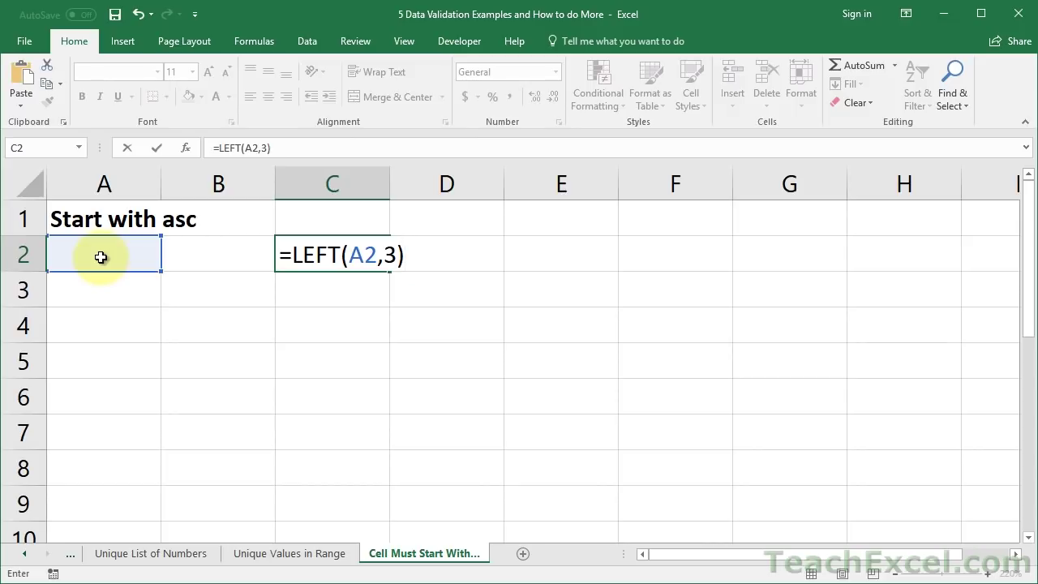
pyautogui.press('Return')
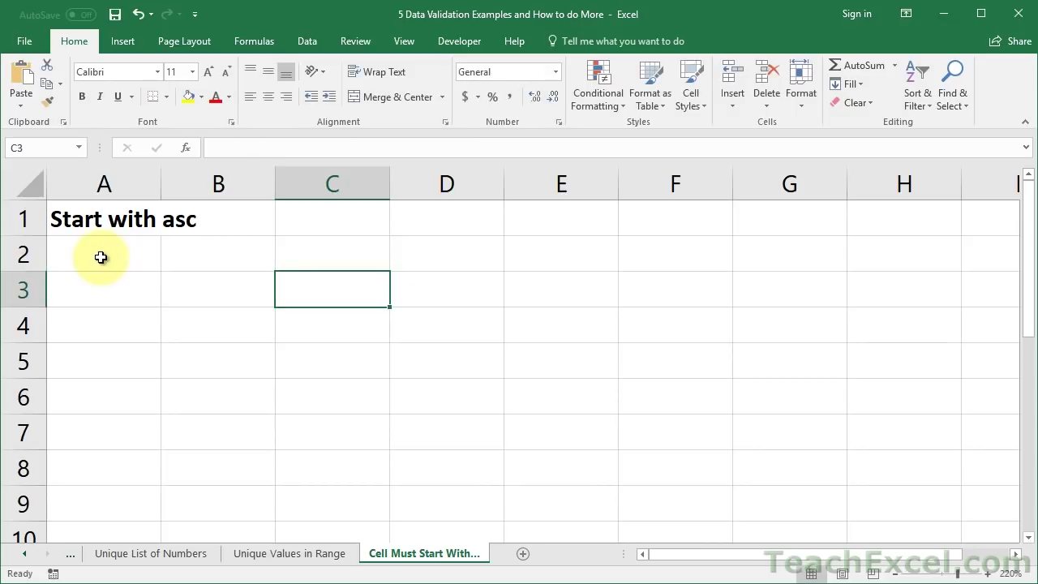
# Step: Test the formula by entering asc123 in A2, then reopen C2's formula
pyautogui.click(100, 257)
pyautogui.write('asc123')
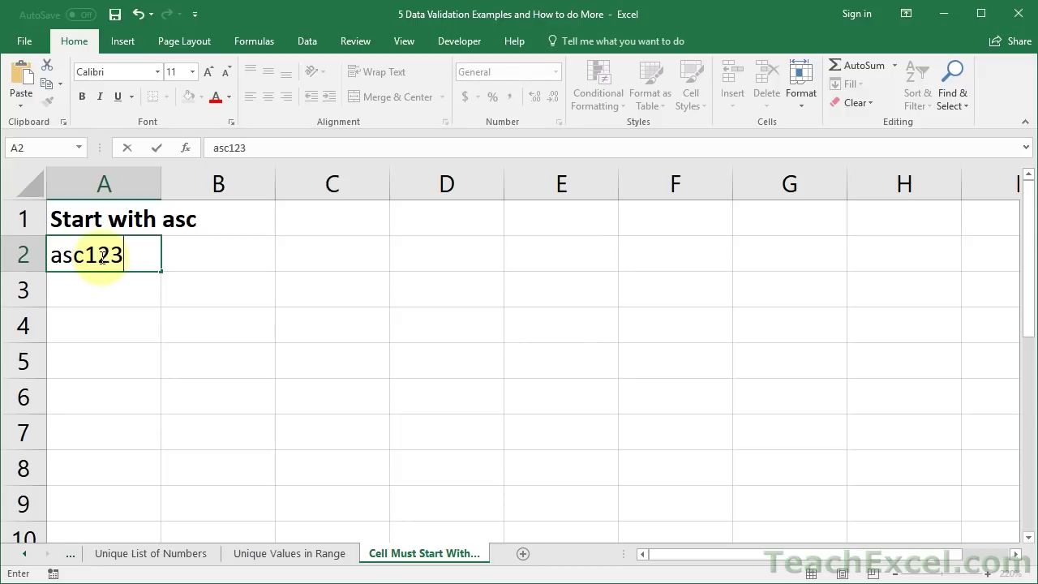
pyautogui.press('Return')
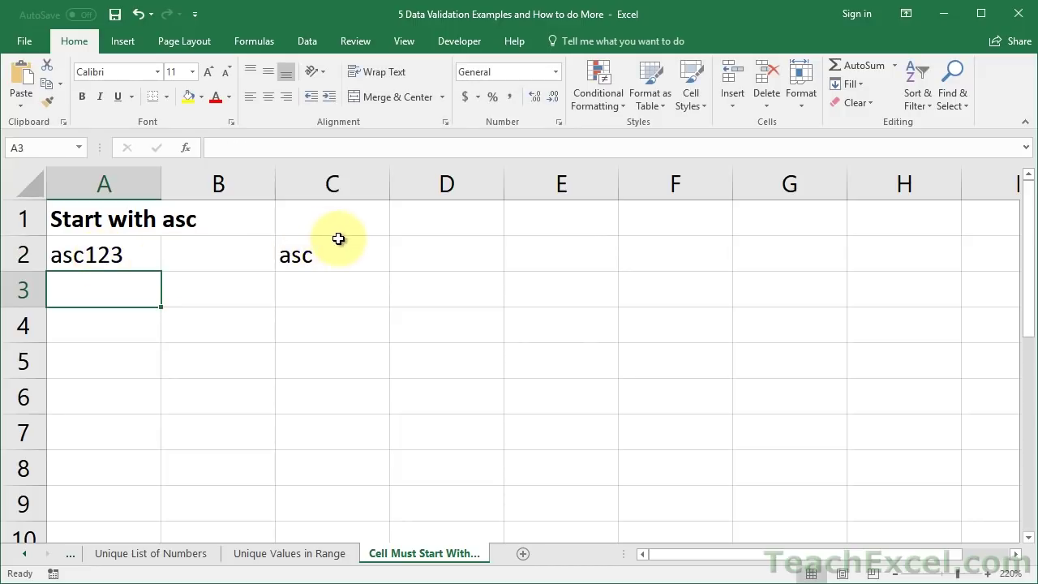
pyautogui.click(347, 245)
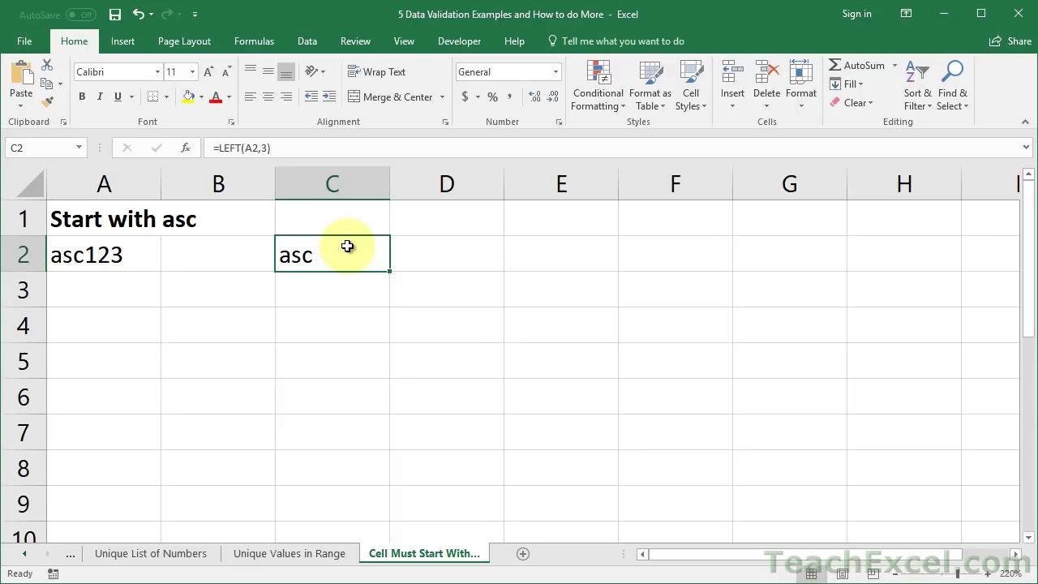
pyautogui.doubleClick(346, 246)
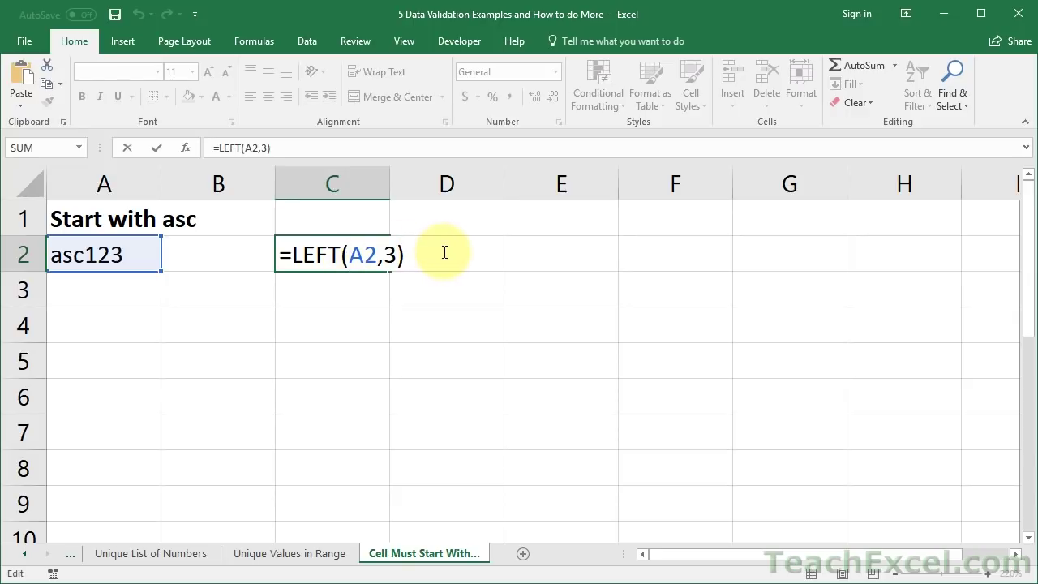
# Step: Extend C2's formula to =LEFT(A2,3)="asc"
pyautogui.write('=')
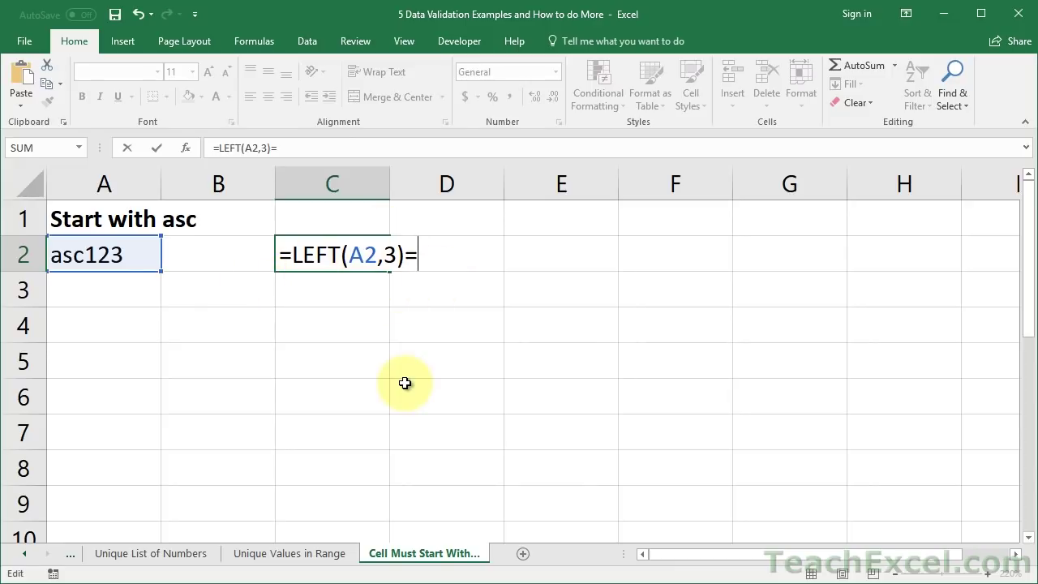
pyautogui.write('"asc"')
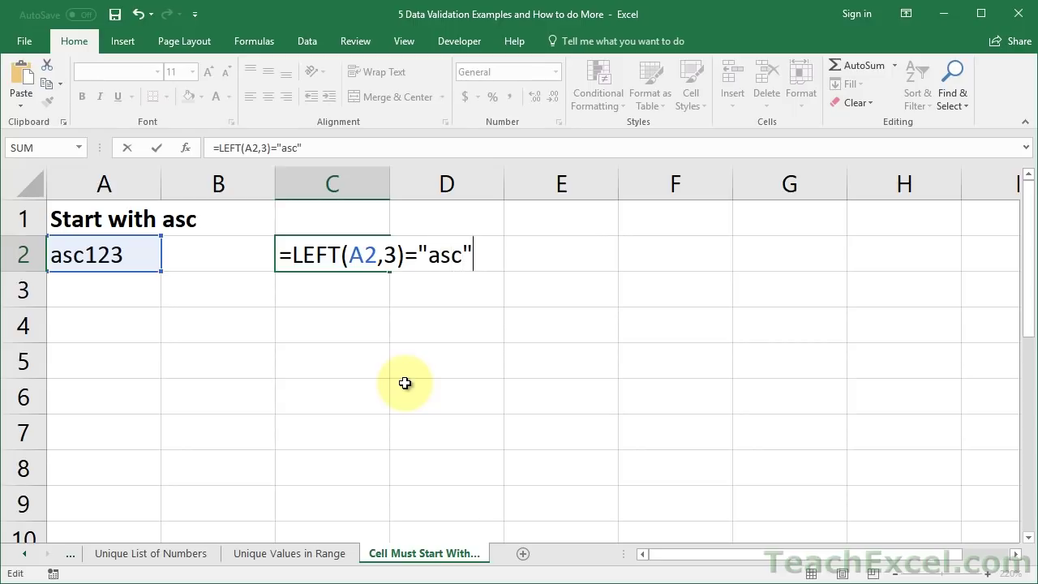
pyautogui.press('Return')
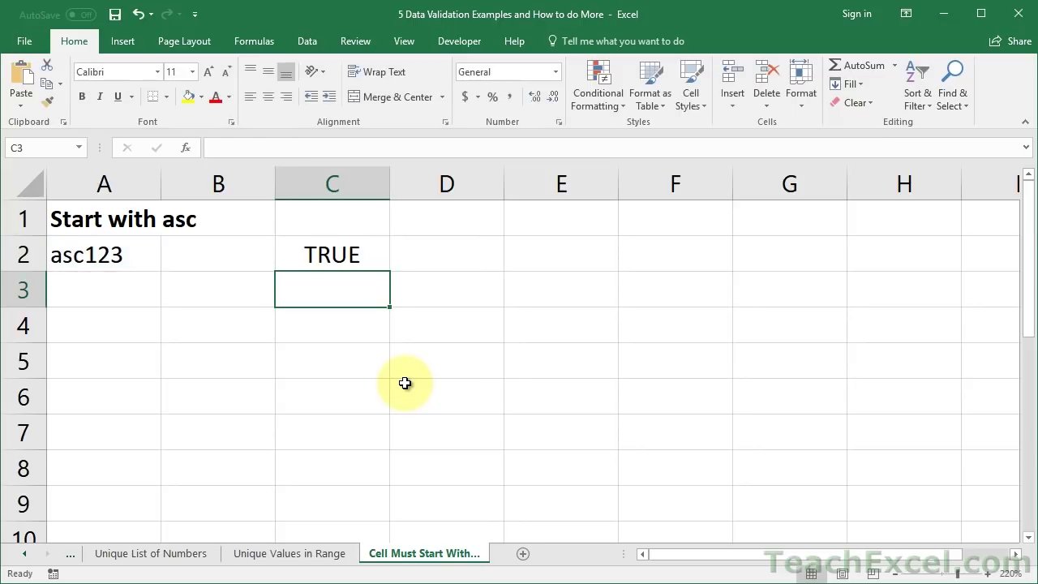
# Step: Change A2 to 123, then select the full formula text in C2
pyautogui.click(108, 252)
pyautogui.write('123')
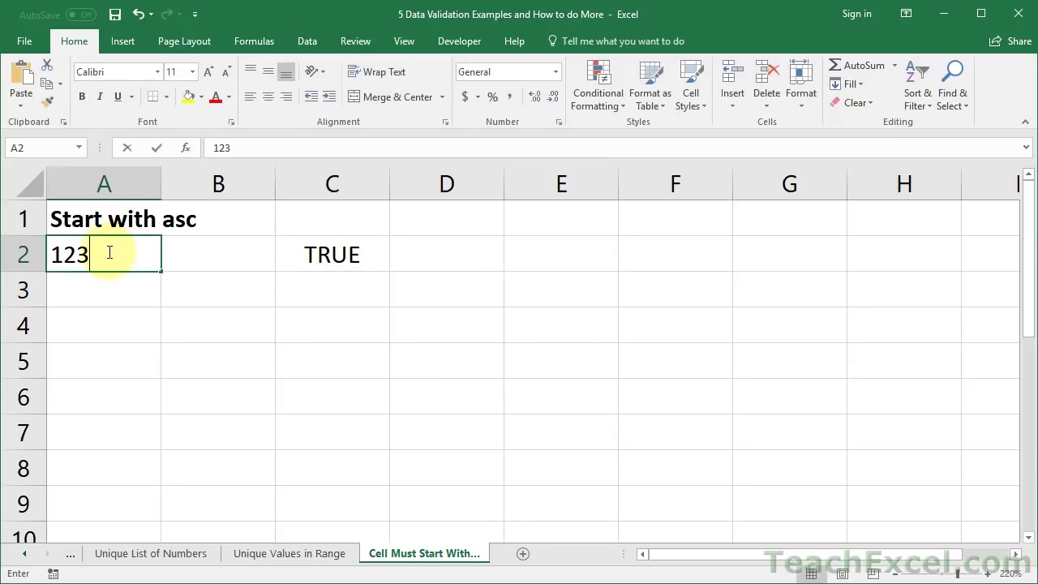
pyautogui.press('Return')
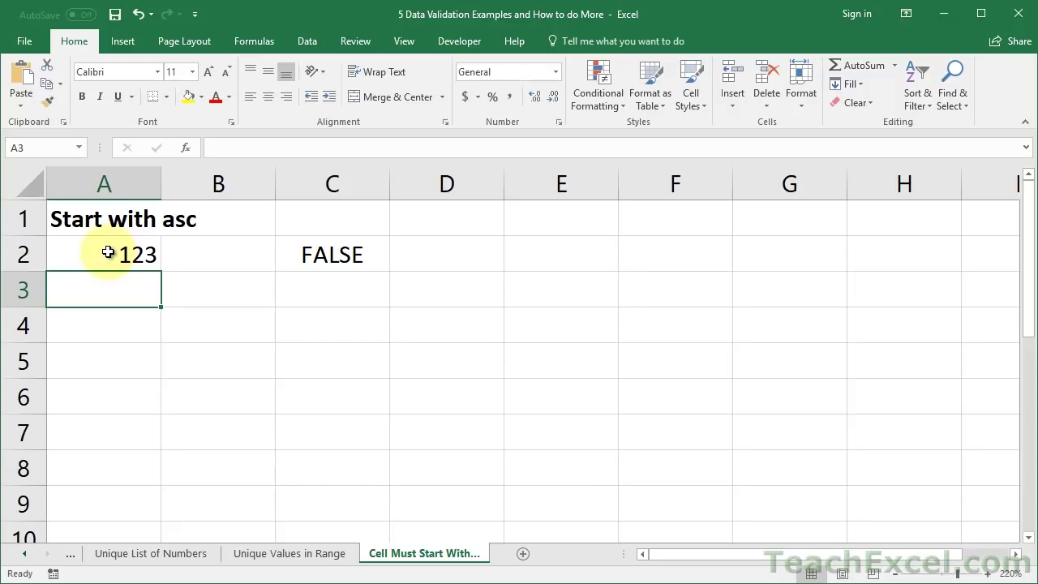
pyautogui.click(303, 252)
pyautogui.doubleClick(305, 256)
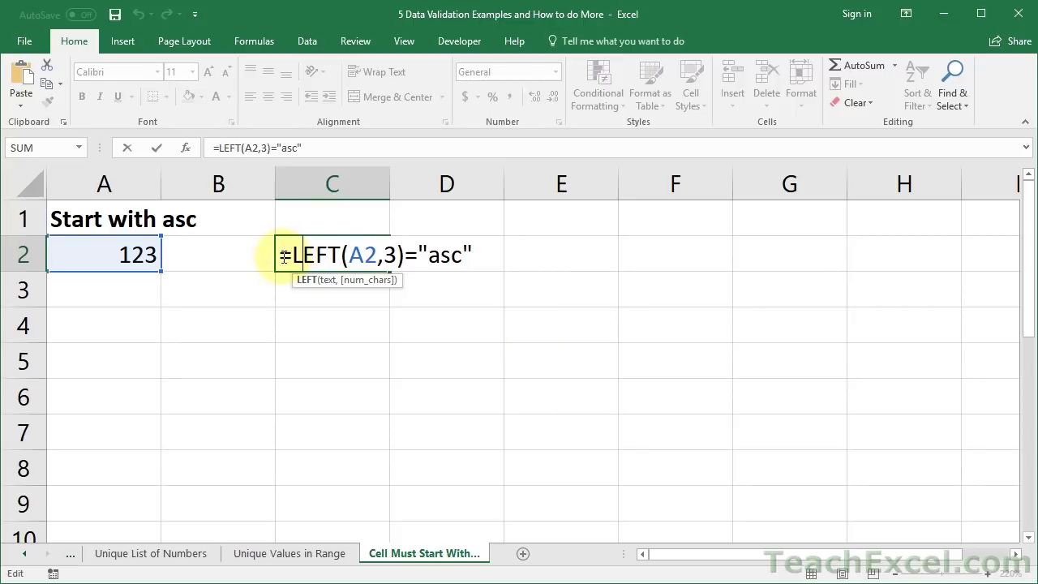
pyautogui.moveTo(279, 255); pyautogui.dragTo(532, 254)
# Step: Copy the formula =LEFT(A2,3)="asc" from C2 and select A2:A7
pyautogui.hotkey('ctrl', 'c')
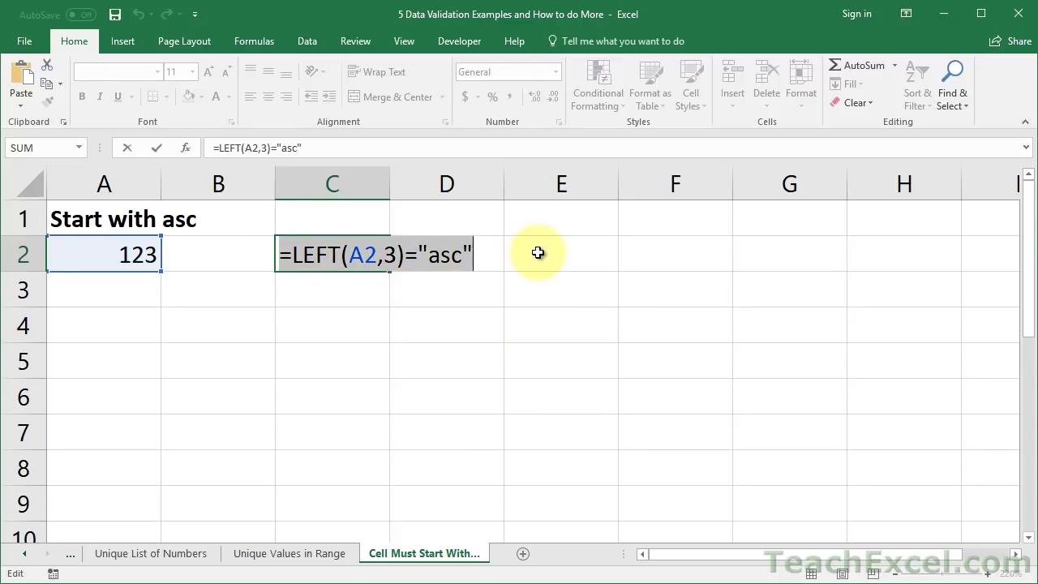
pyautogui.press('Escape')
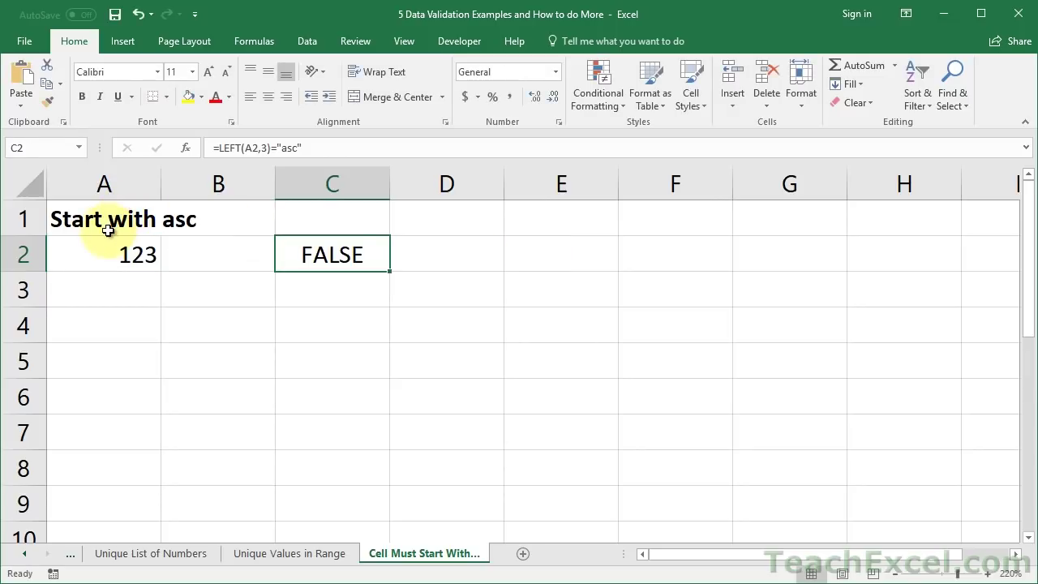
pyautogui.moveTo(106, 255); pyautogui.dragTo(97, 431)
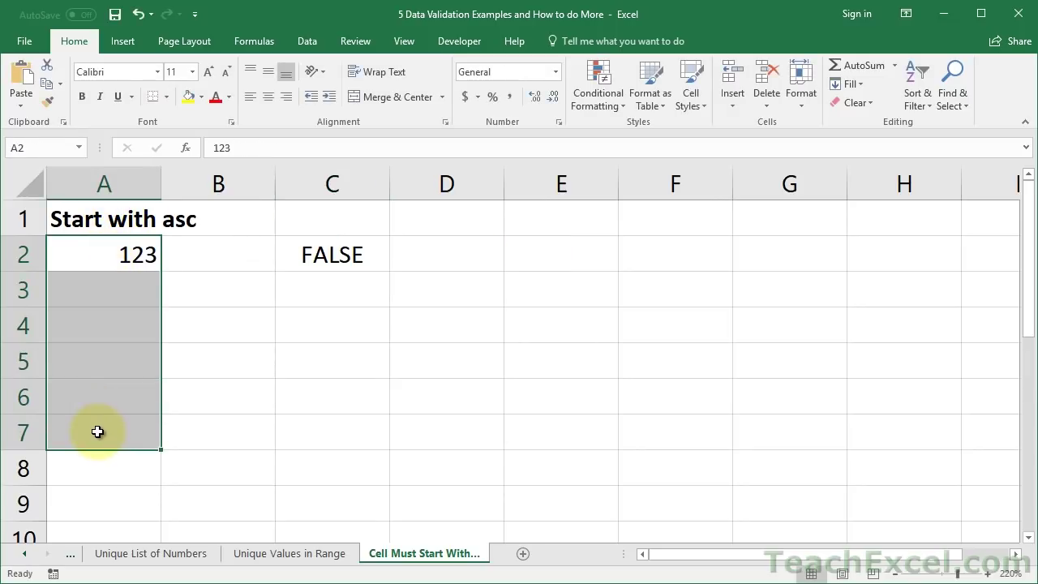
# Step: Apply a Custom data validation rule =LEFT(A2,3)="asc" to A2:A7
pyautogui.hotkey('alt', 'd')
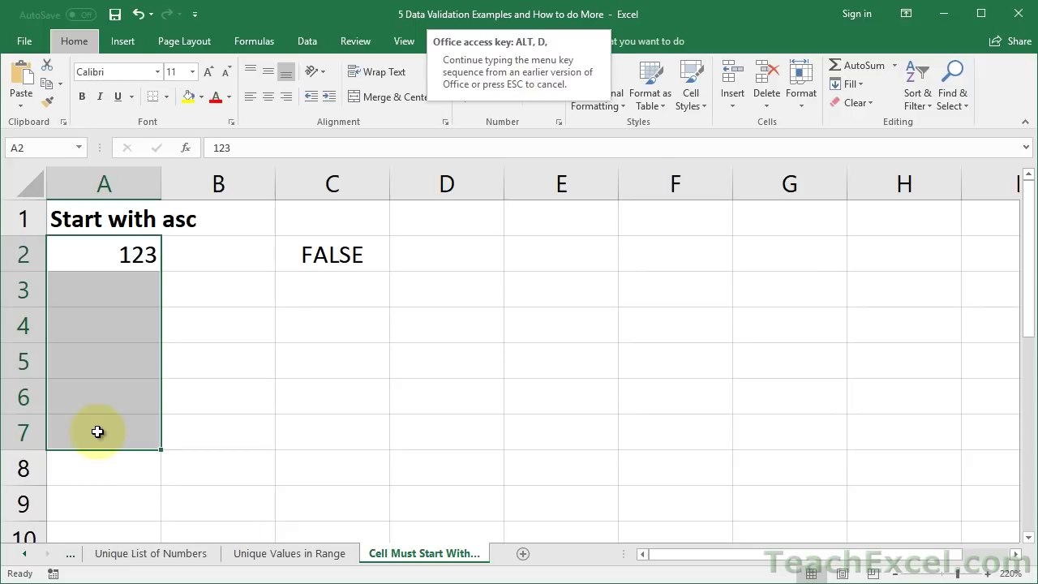
pyautogui.press('l')
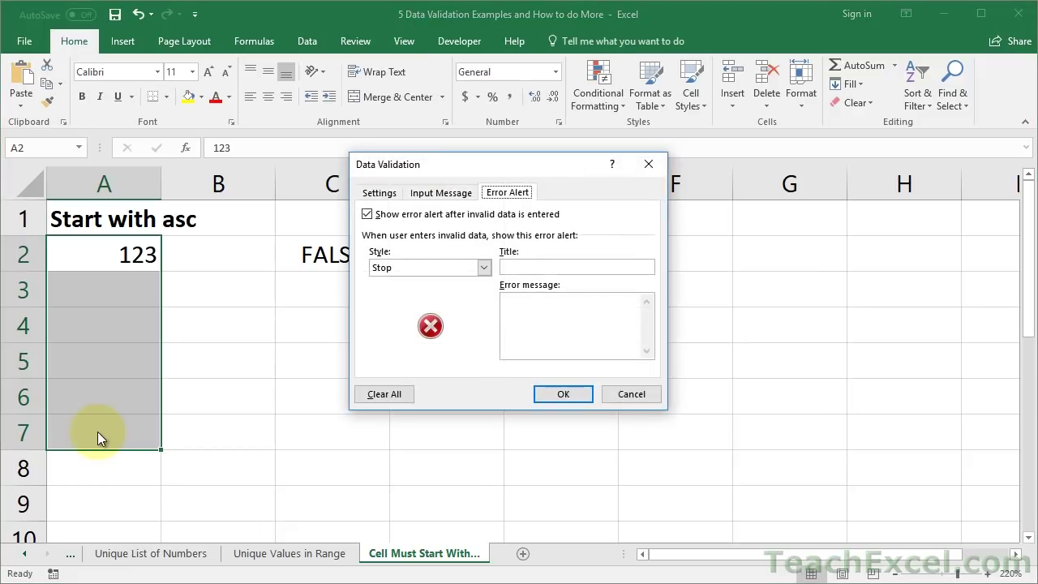
pyautogui.click(376, 192)
pyautogui.click(488, 245)
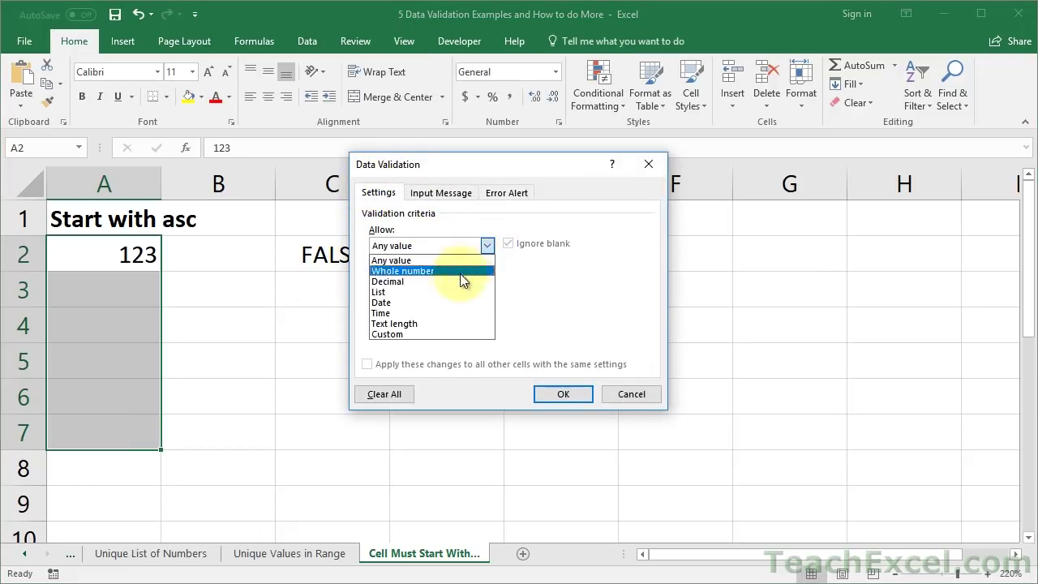
pyautogui.click(401, 336)
pyautogui.click(397, 311)
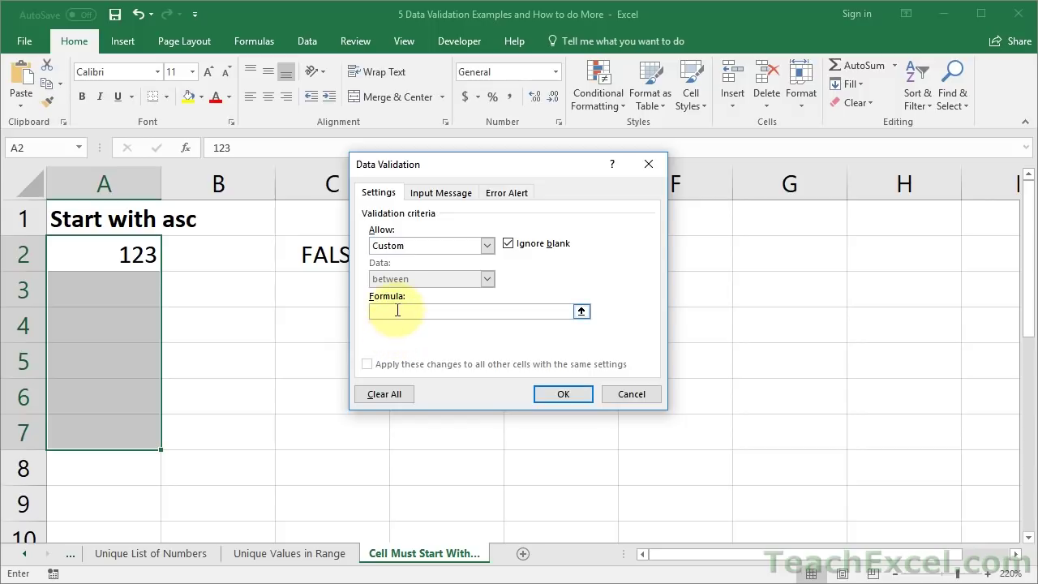
pyautogui.hotkey('ctrl', 'v')
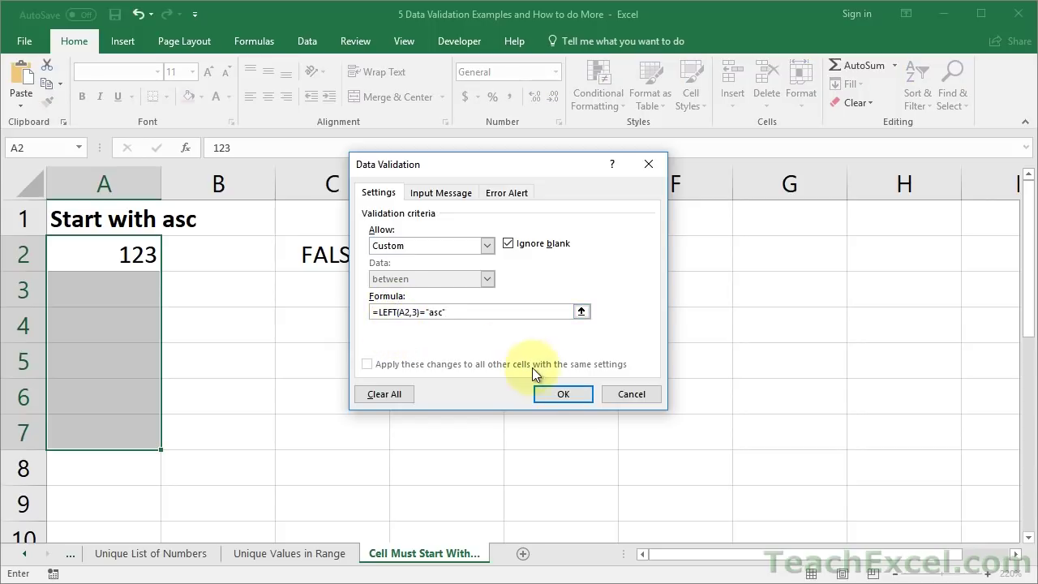
pyautogui.click(552, 393)
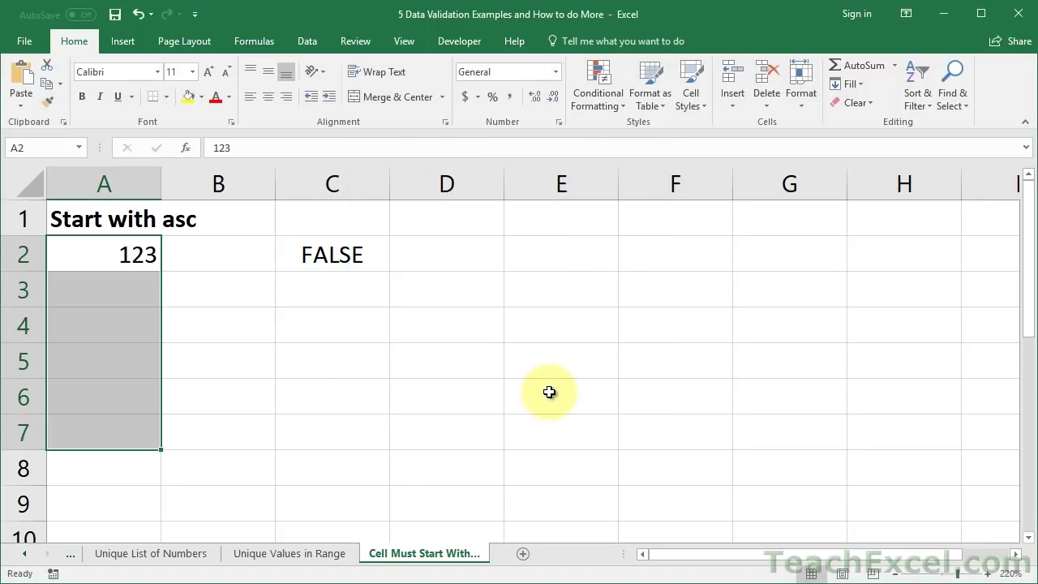
pyautogui.click(88, 256)
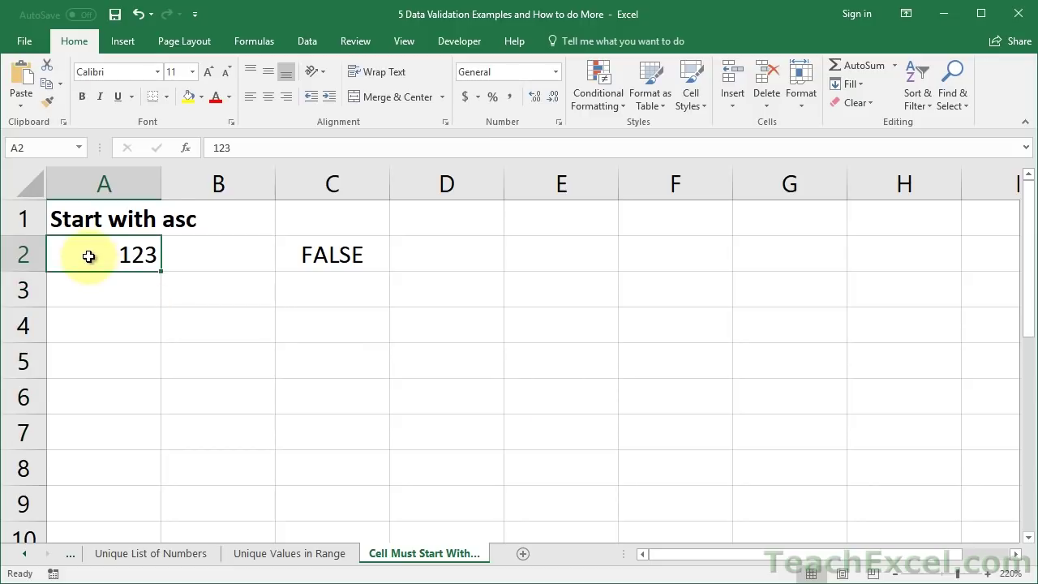
# Step: Test the rule with 123 in A2, then retry with asc123
pyautogui.press('Delete')
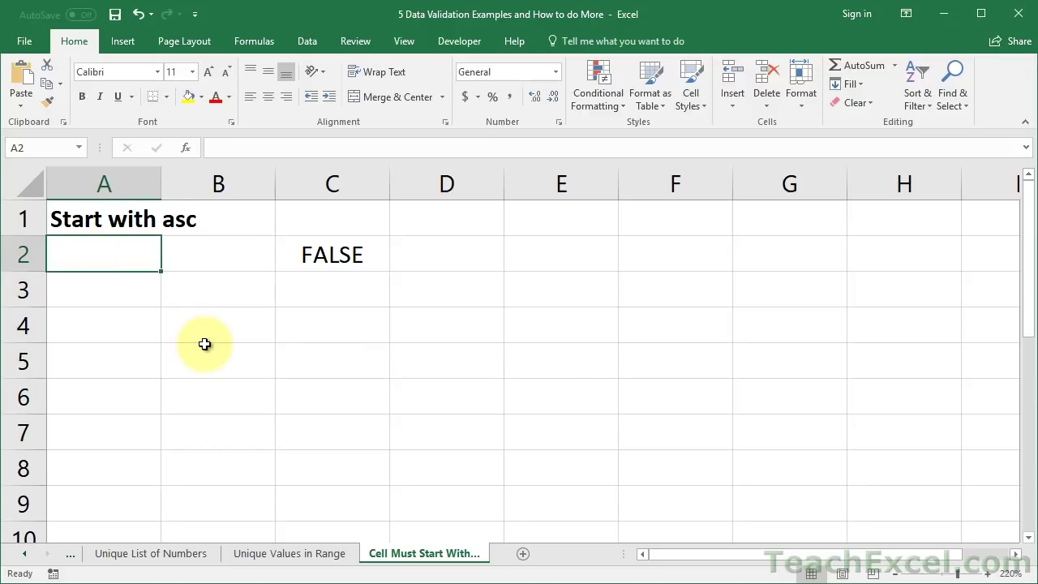
pyautogui.write('123')
pyautogui.click(205, 344)
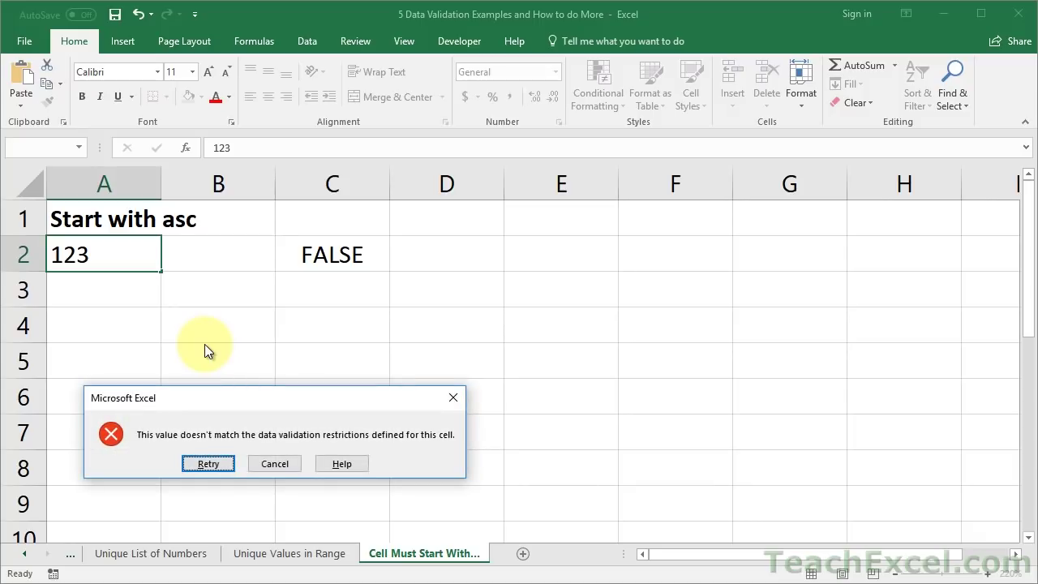
pyautogui.click(213, 460)
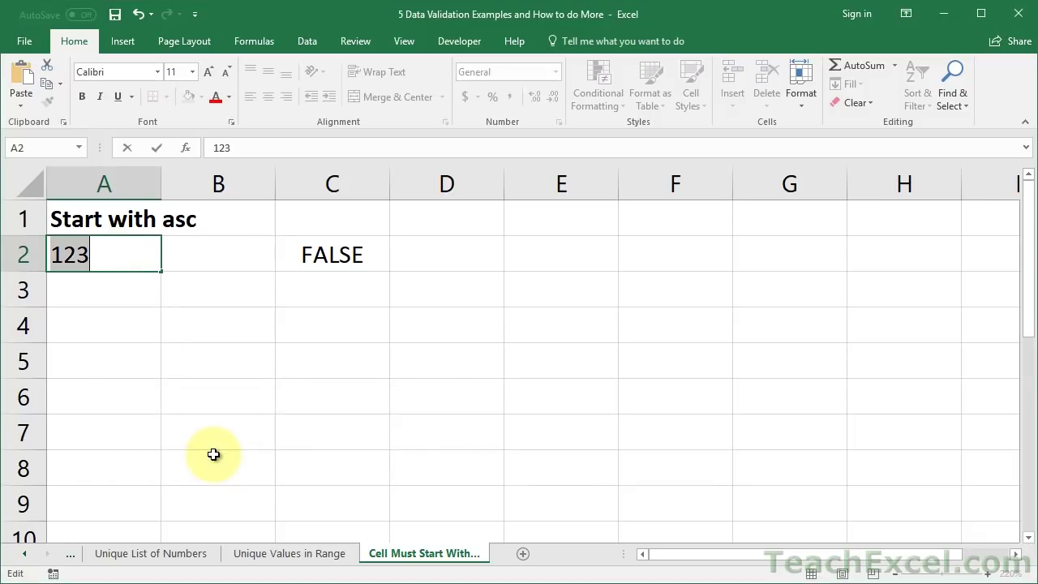
pyautogui.write('asc123')
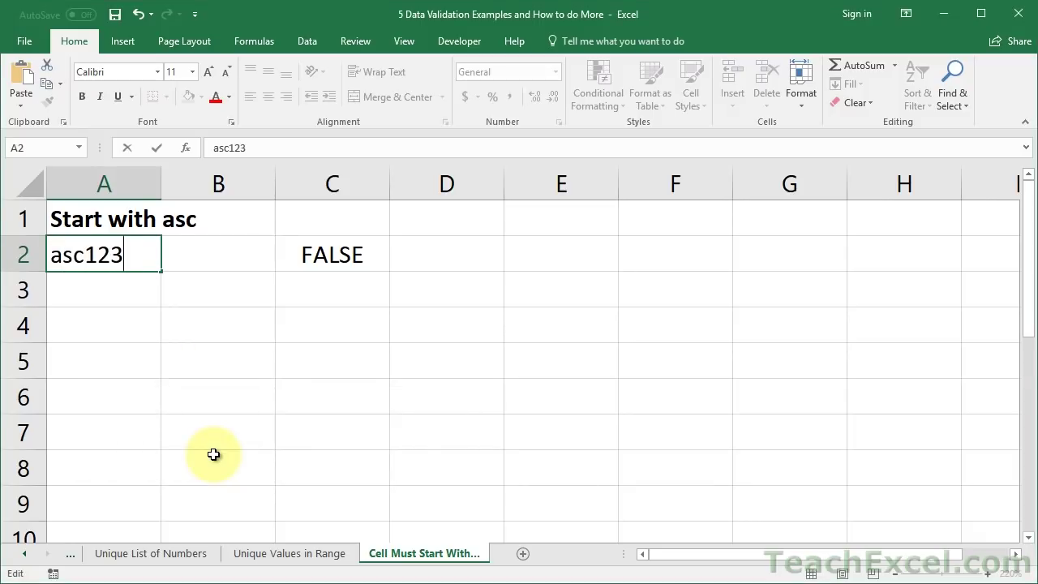
pyautogui.press('Return')
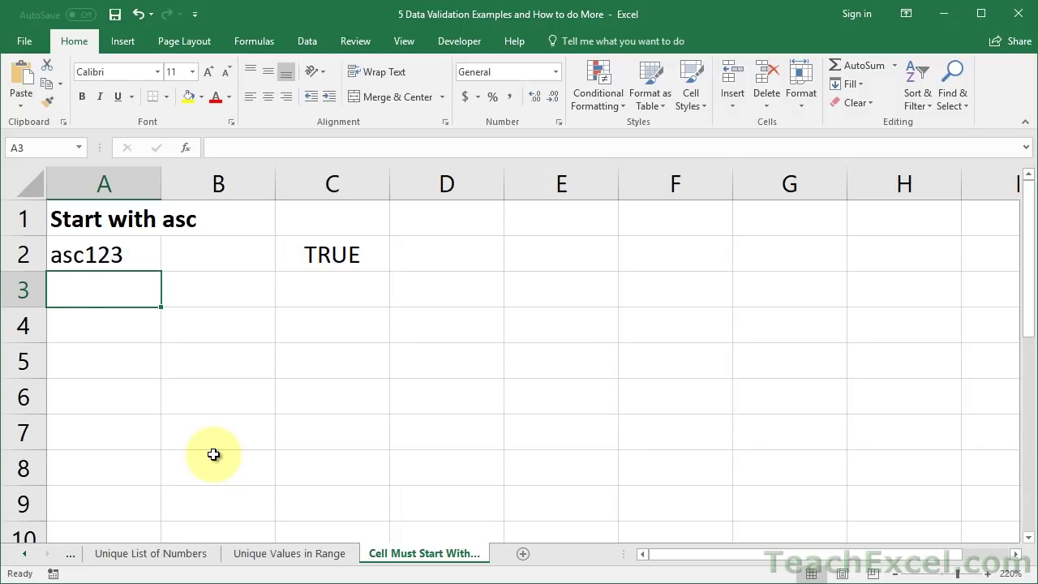
# Step: Try 123 in A3, cancel the rejection, and enter asc-1-B instead
pyautogui.write('123')
pyautogui.click(213, 452)
pyautogui.press('Escape')
pyautogui.write('asc-')
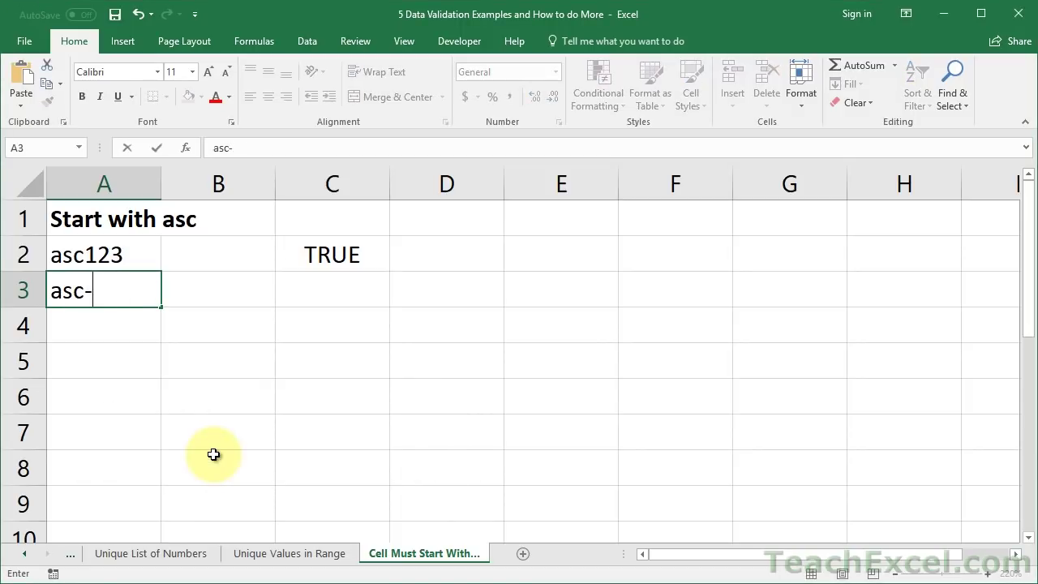
pyautogui.write('1-B')
pyautogui.press('Return')
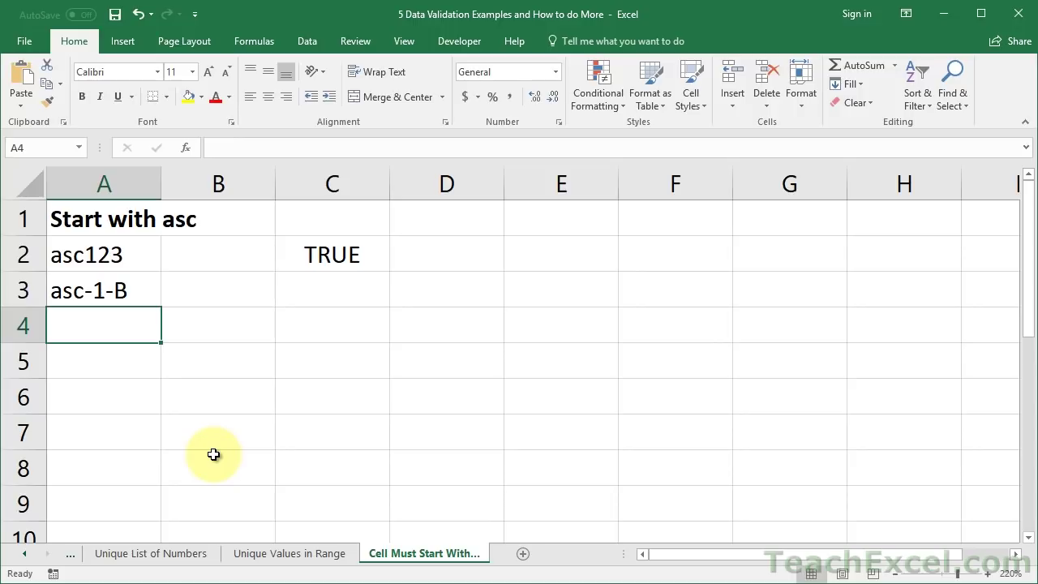
# Step: Return to the Unique List of Numbers sheet and show C2's =AND(ISNUMBER(A2),COUNTIF($A$2:$A$7,A2)<=1) formula
pyautogui.click(122, 558)
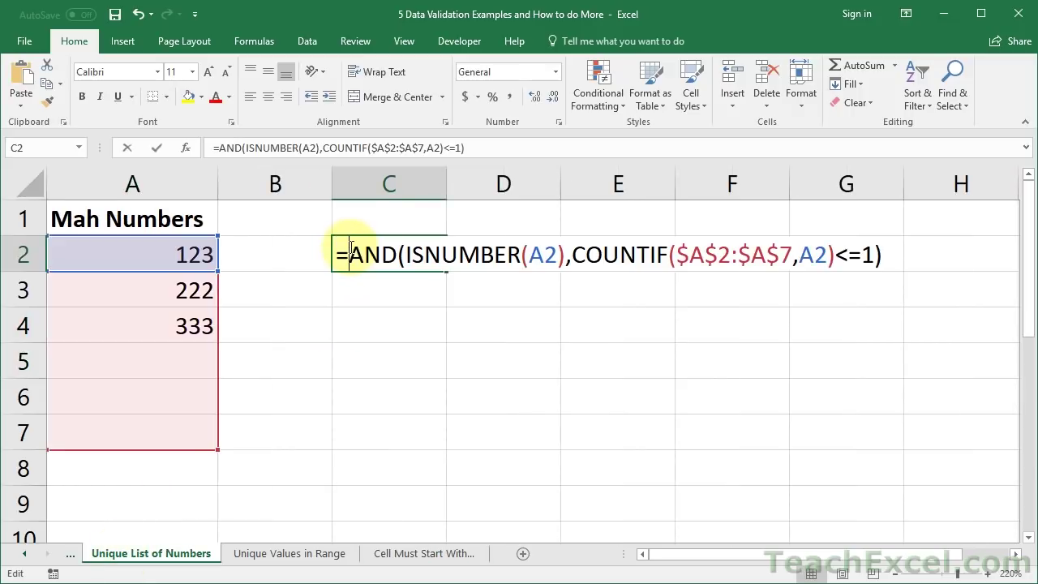
pyautogui.doubleClick(349, 251)
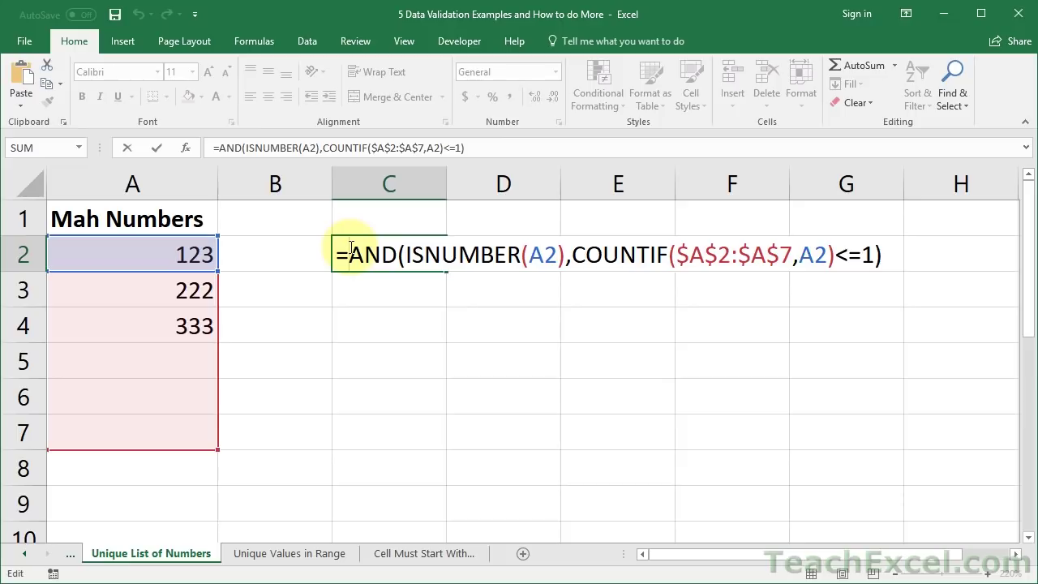